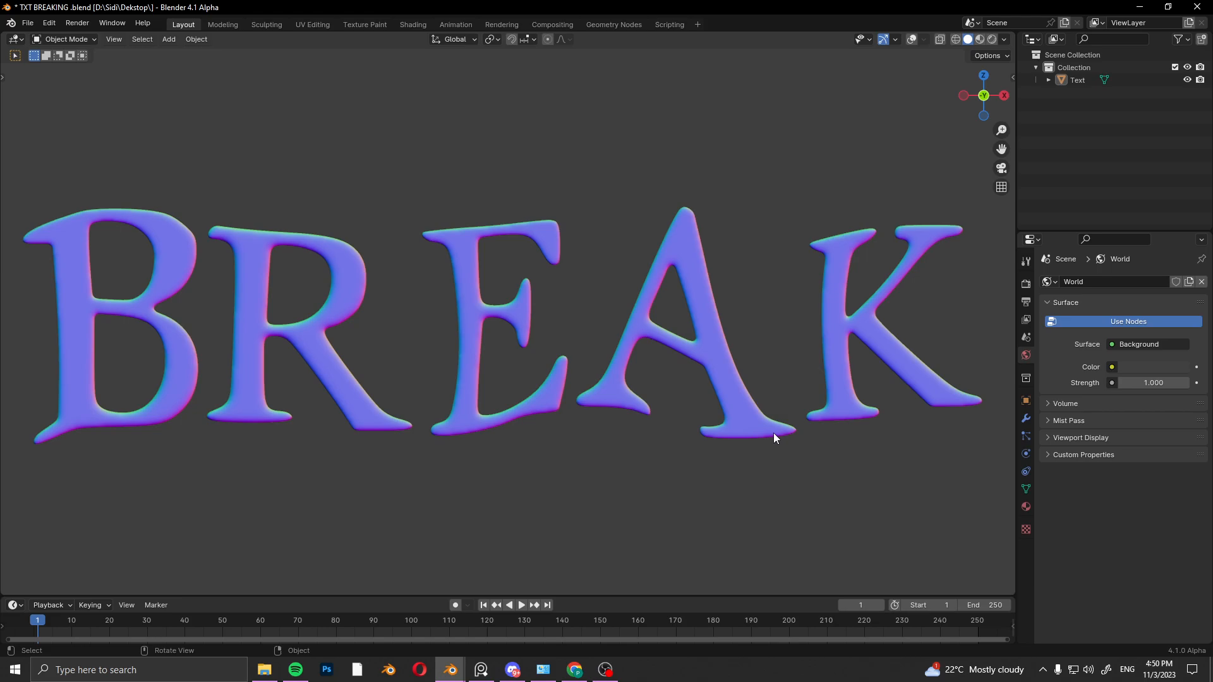
- Select the BREAK text object and turn on the viewport overlays
{"action": "middle_click_drag", "start_coordinate": [715, 352], "coordinate": [702, 349]}
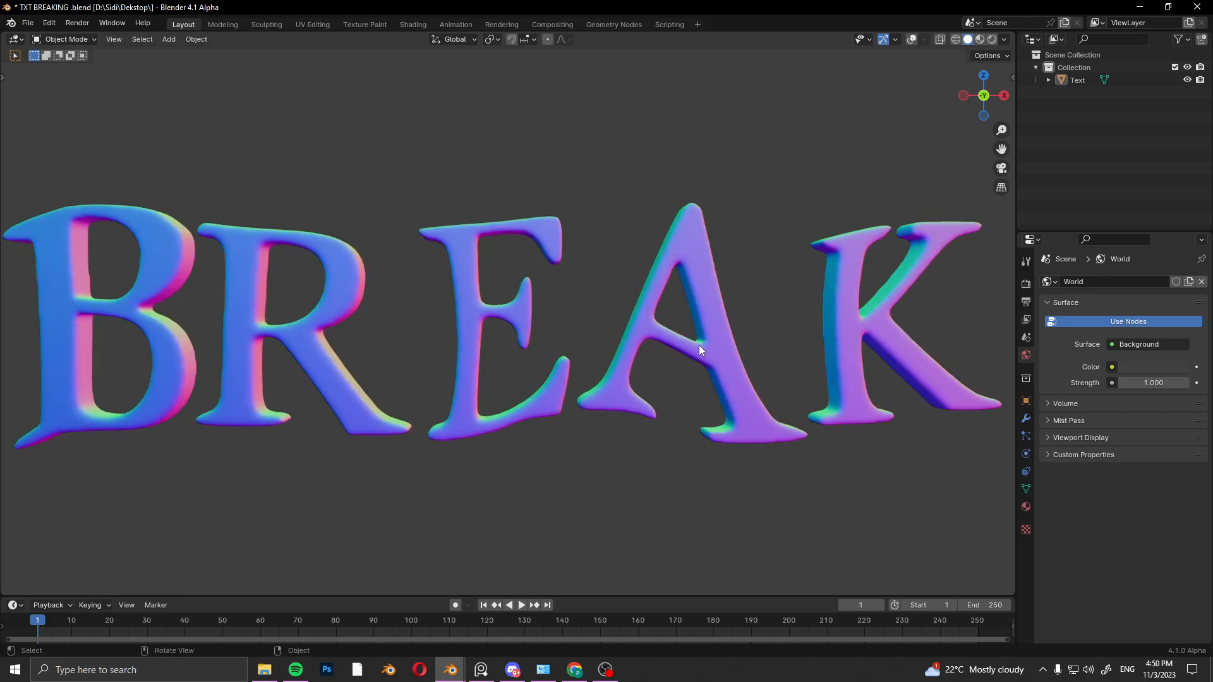
{"action": "left_click", "coordinate": [668, 351]}
{"action": "left_click", "coordinate": [912, 38]}
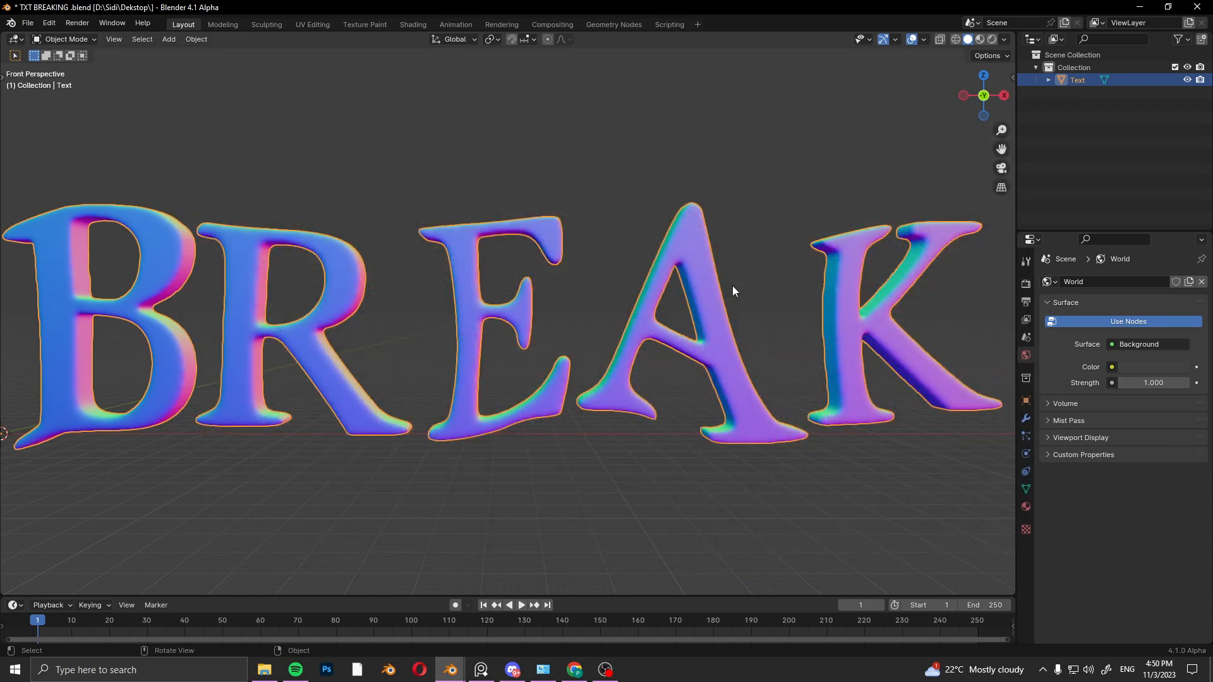
- Run Cell Fracture on the text with Material set to 1 and the pieces placed in a collection named "particle"
{"action": "key", "text": "F3"}
{"action": "type", "text": "cell"}
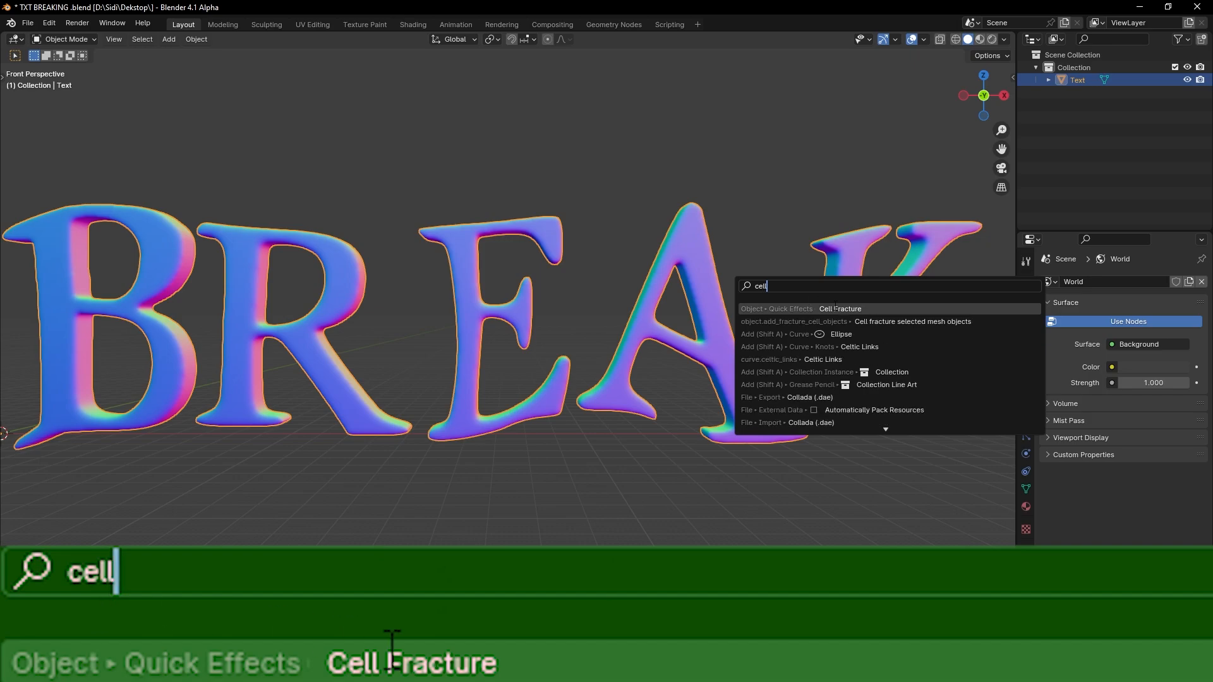
{"action": "key", "text": "Return"}
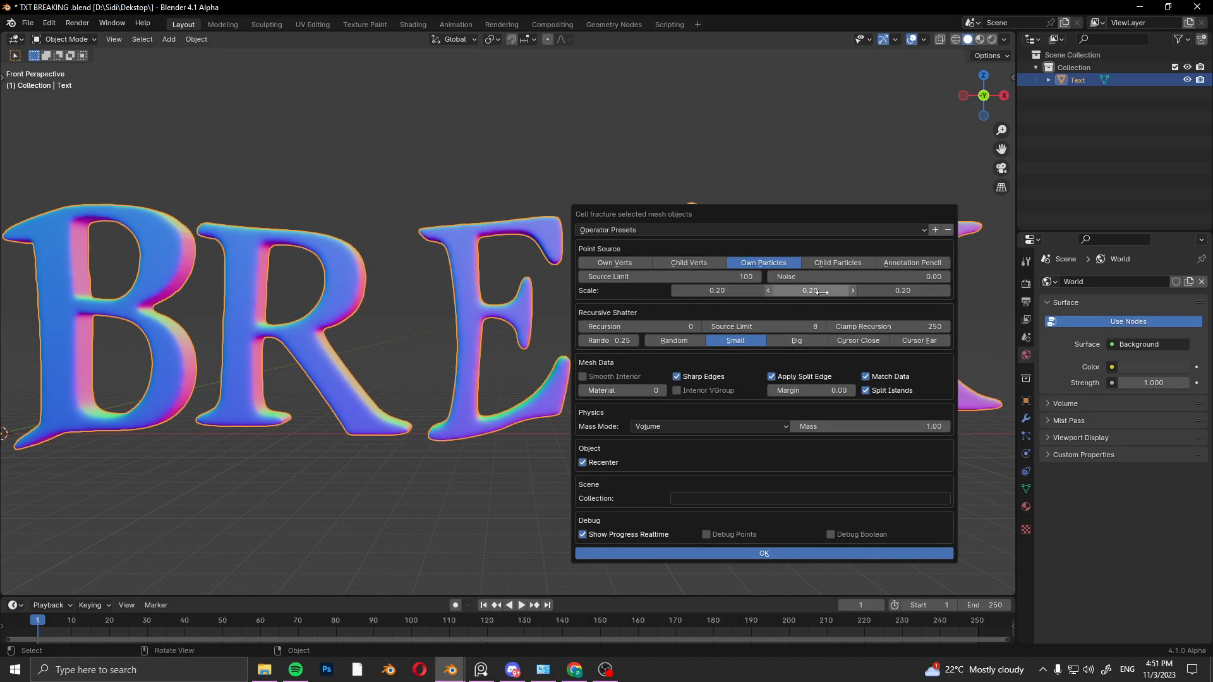
{"action": "left_click", "coordinate": [662, 390]}
{"action": "left_click", "coordinate": [688, 498]}
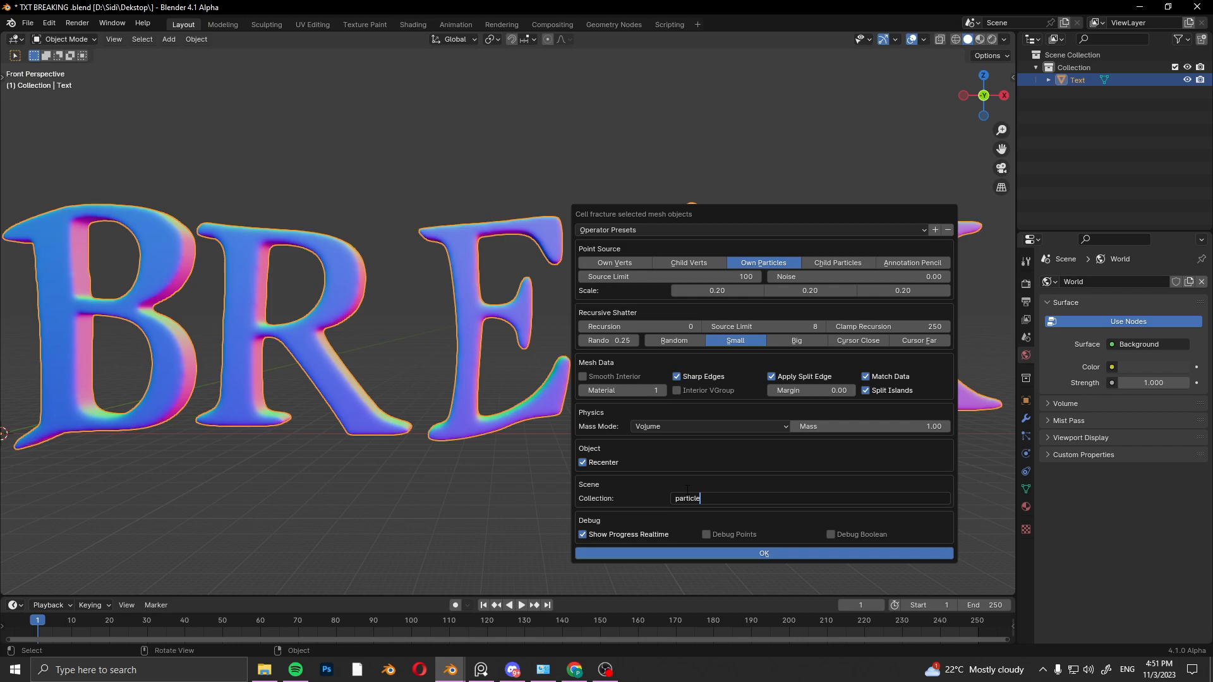
{"action": "key", "text": "Return"}
{"action": "left_click", "coordinate": [783, 552]}
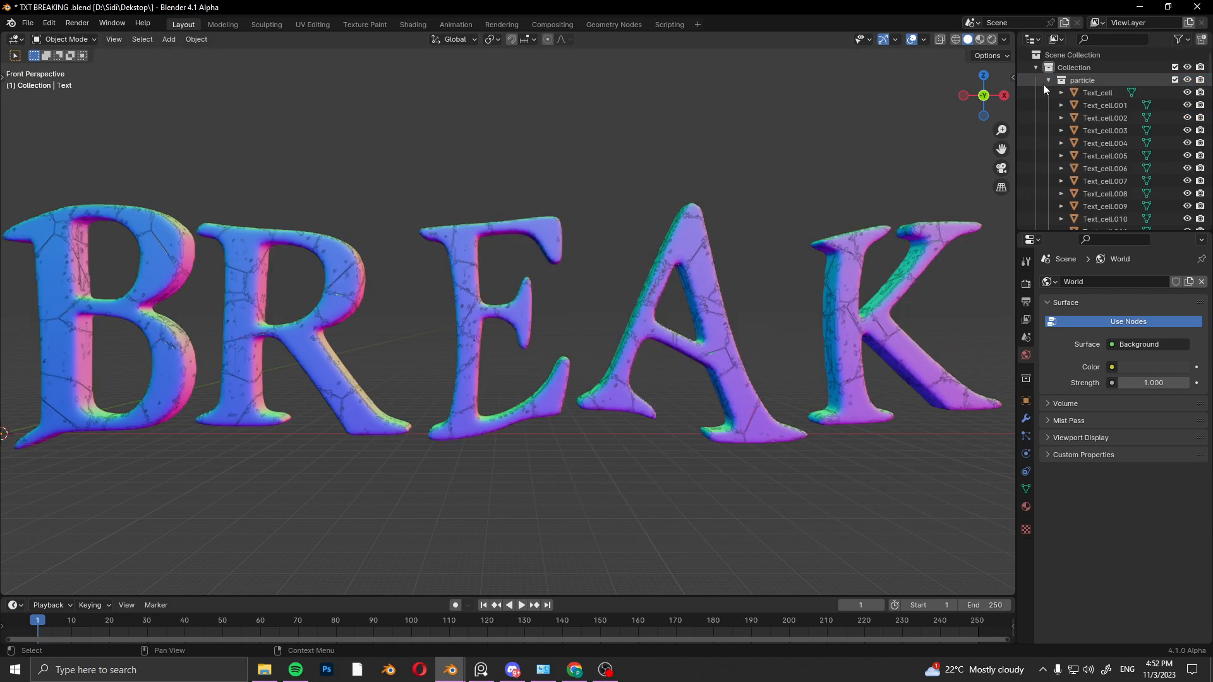
- Collapse the particle collection in the outliner and hide the original Text object from the viewport
{"action": "left_click", "coordinate": [1048, 80]}
{"action": "double_click", "coordinate": [1085, 93]}
{"action": "key", "text": "Return"}
{"action": "left_click", "coordinate": [1187, 93]}
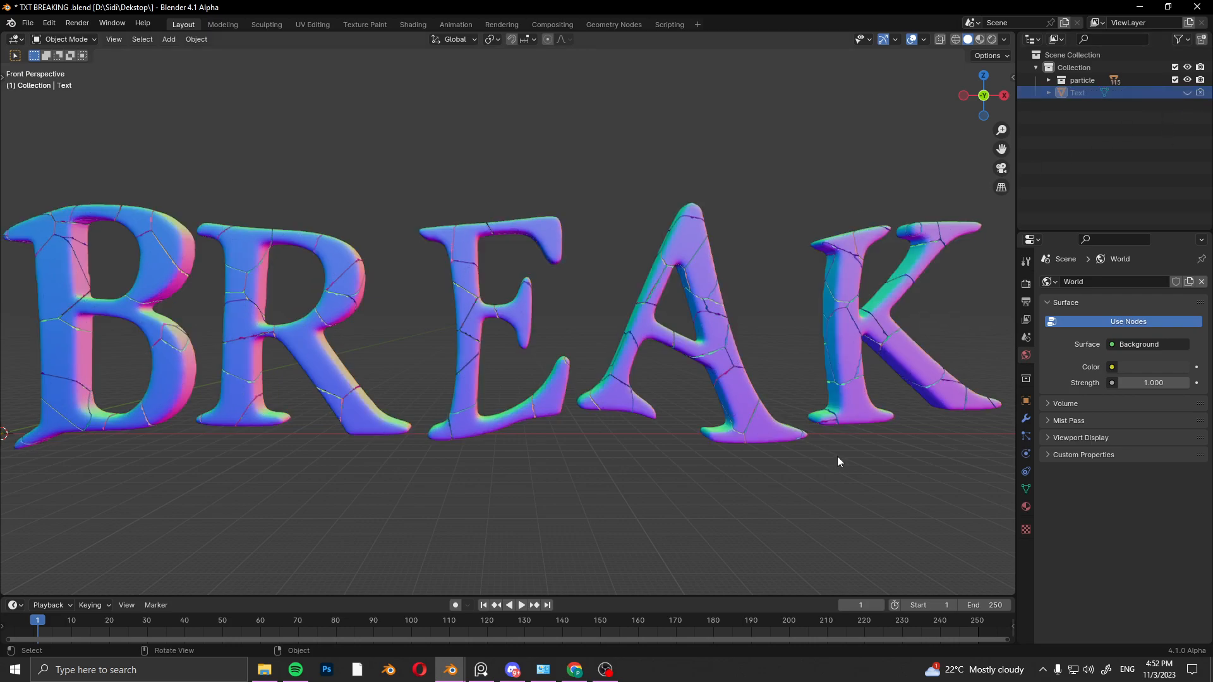
- Add a plane mesh and rotate it 90 degrees around the Y axis so it stands upright
{"action": "key", "text": "shift+a"}
{"action": "mouse_move", "coordinate": [805, 378]}
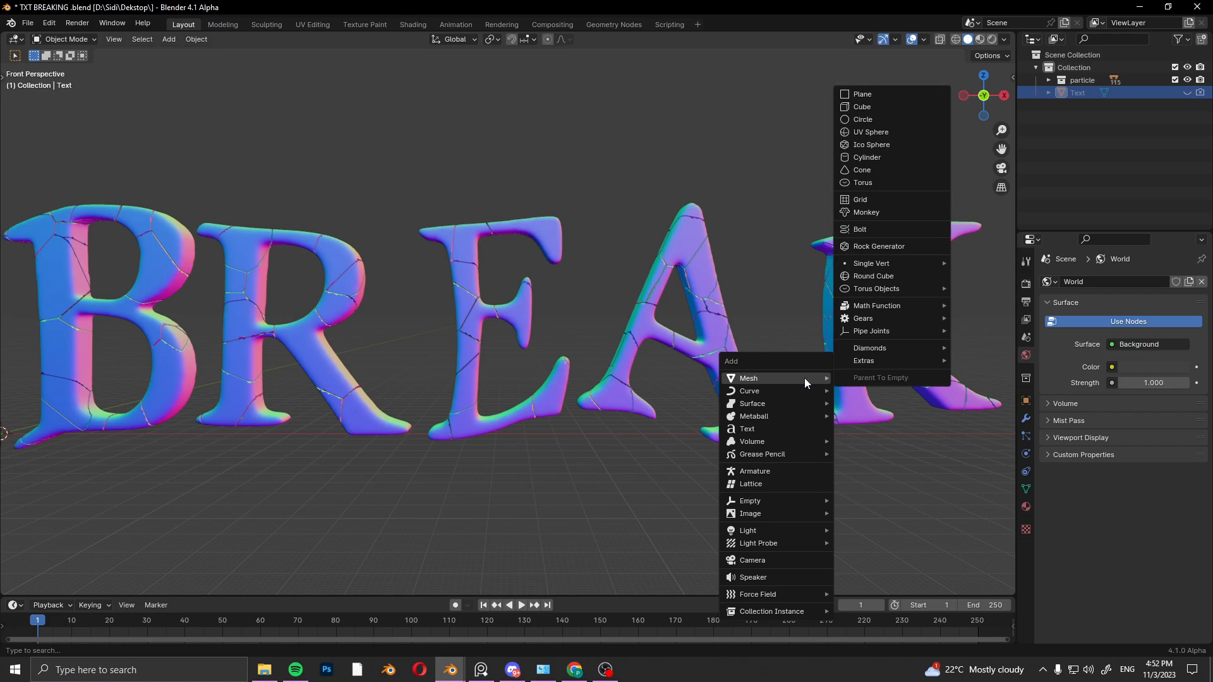
{"action": "left_click", "coordinate": [858, 94]}
{"action": "scroll", "coordinate": [584, 322], "scroll_direction": "down", "scroll_amount": 2}
{"action": "type", "text": "r"}
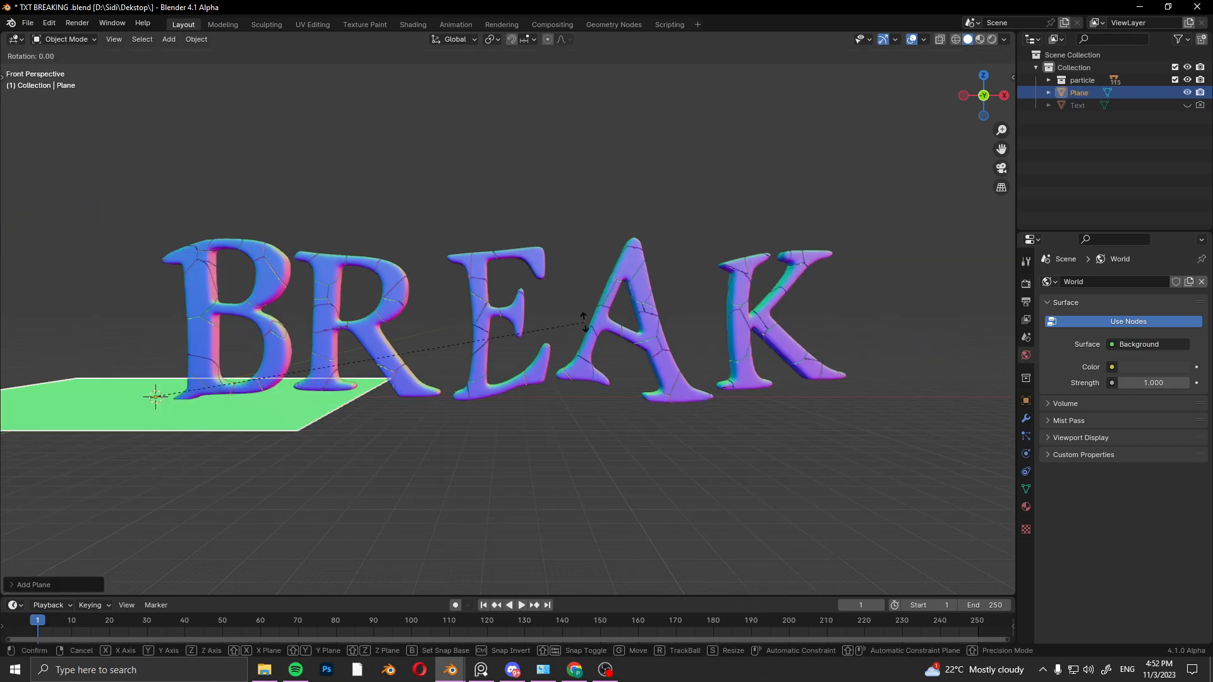
{"action": "type", "text": "y90"}
{"action": "left_click", "coordinate": [584, 322]}
- Add a second plane mesh at the world origin
{"action": "key", "text": "shift+a"}
{"action": "mouse_move", "coordinate": [646, 320]}
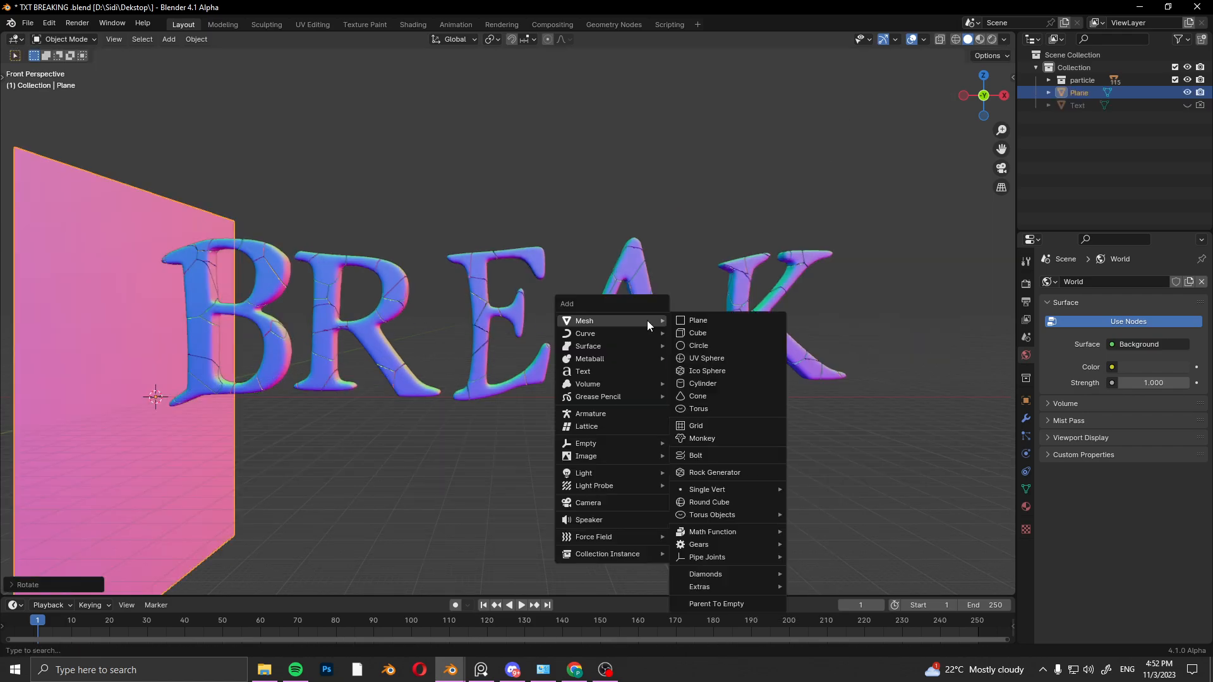
{"action": "left_click", "coordinate": [697, 318]}
- Split off a Geometry Node Editor below the viewport and create a new node tree on the second plane
{"action": "left_click_drag", "start_coordinate": [1012, 593], "coordinate": [968, 289]}
{"action": "left_click", "coordinate": [15, 298]}
{"action": "left_click", "coordinate": [74, 399]}
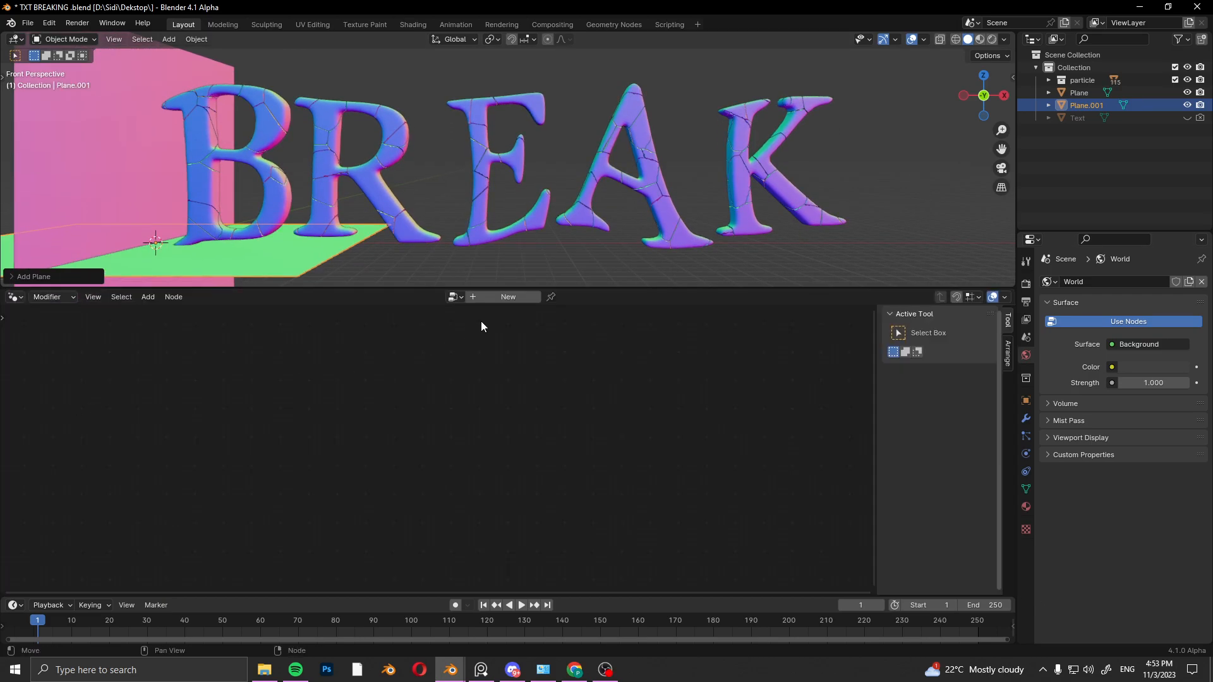
{"action": "middle_click_drag", "start_coordinate": [460, 232], "coordinate": [386, 251]}
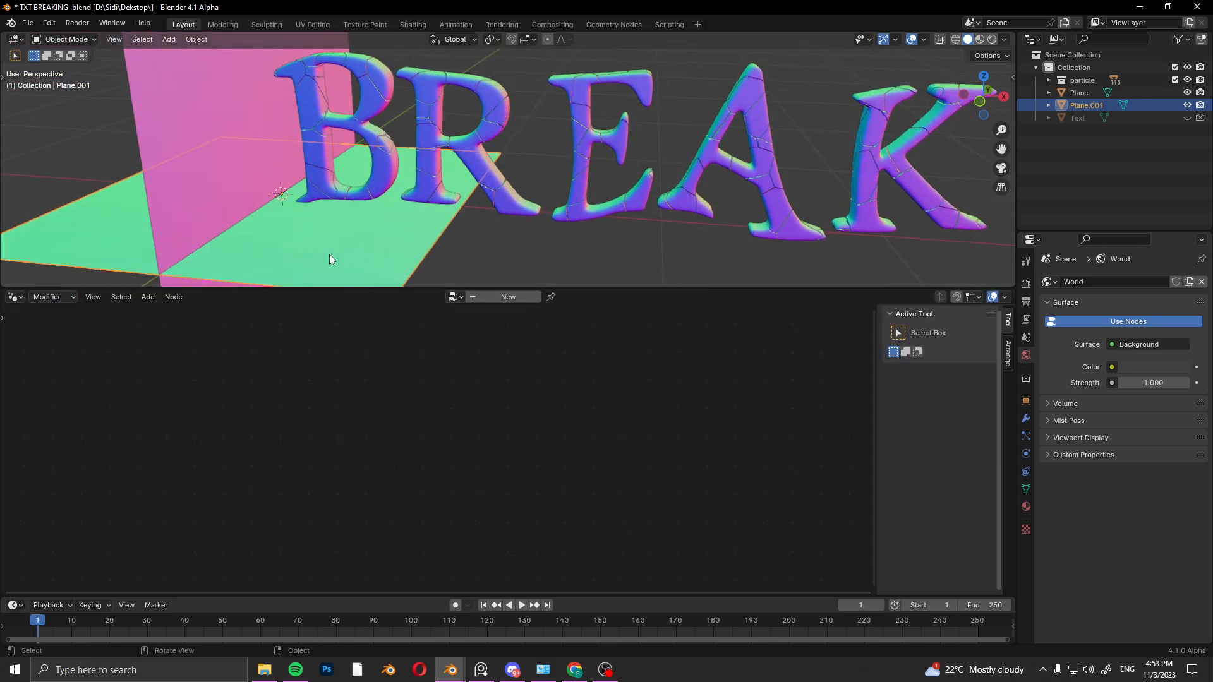
{"action": "left_click", "coordinate": [524, 298]}
- Bring the particle collection in as a Collection Info node with Separate Children feeding the Group Output, and remove the Group Input node
{"action": "left_click_drag", "start_coordinate": [1077, 80], "coordinate": [355, 543]}
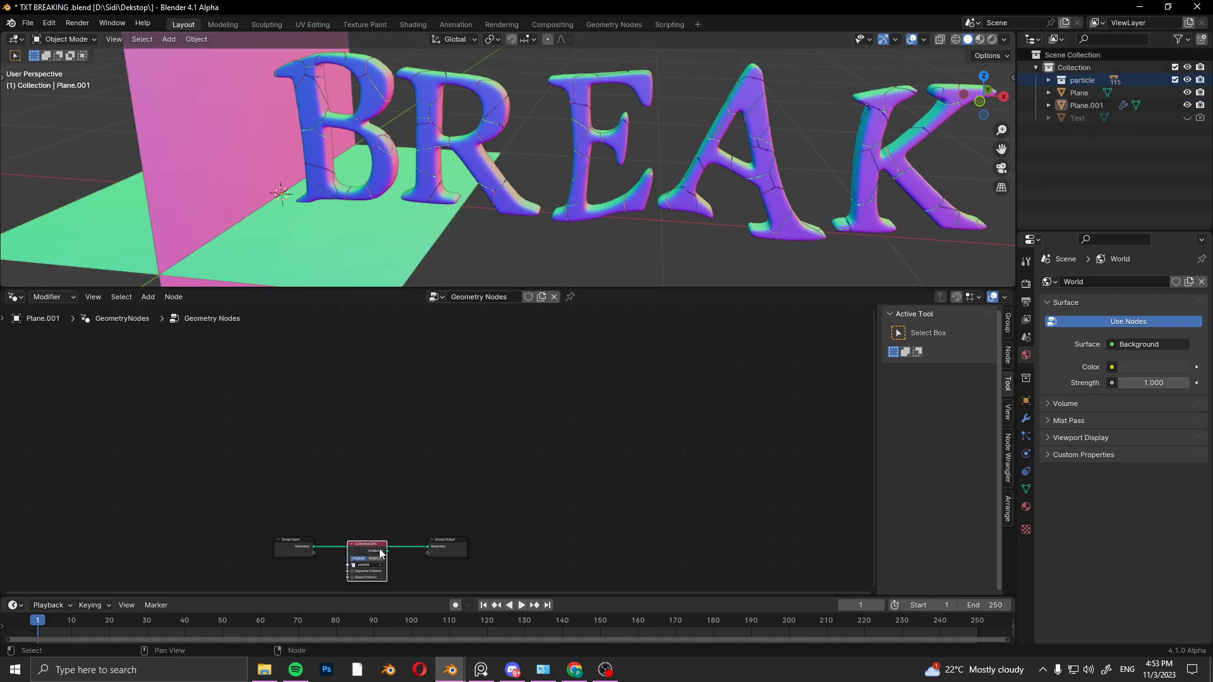
{"action": "scroll", "coordinate": [333, 556], "scroll_direction": "up", "scroll_amount": 3}
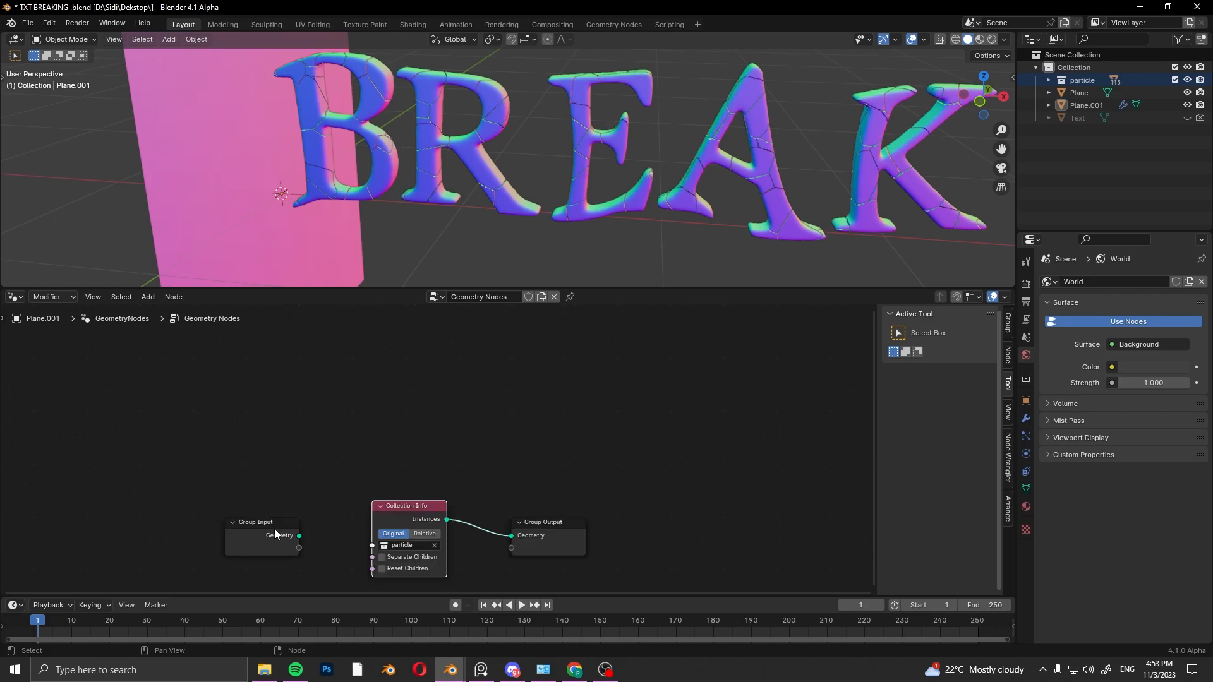
{"action": "left_click", "coordinate": [293, 532]}
{"action": "key", "text": "x"}
{"action": "key", "text": "Home"}
- Insert a Scale Instances node between Collection Info and Group Output, and hide the particle collection in the viewport
{"action": "key", "text": "shift+a"}
{"action": "type", "text": "scale"}
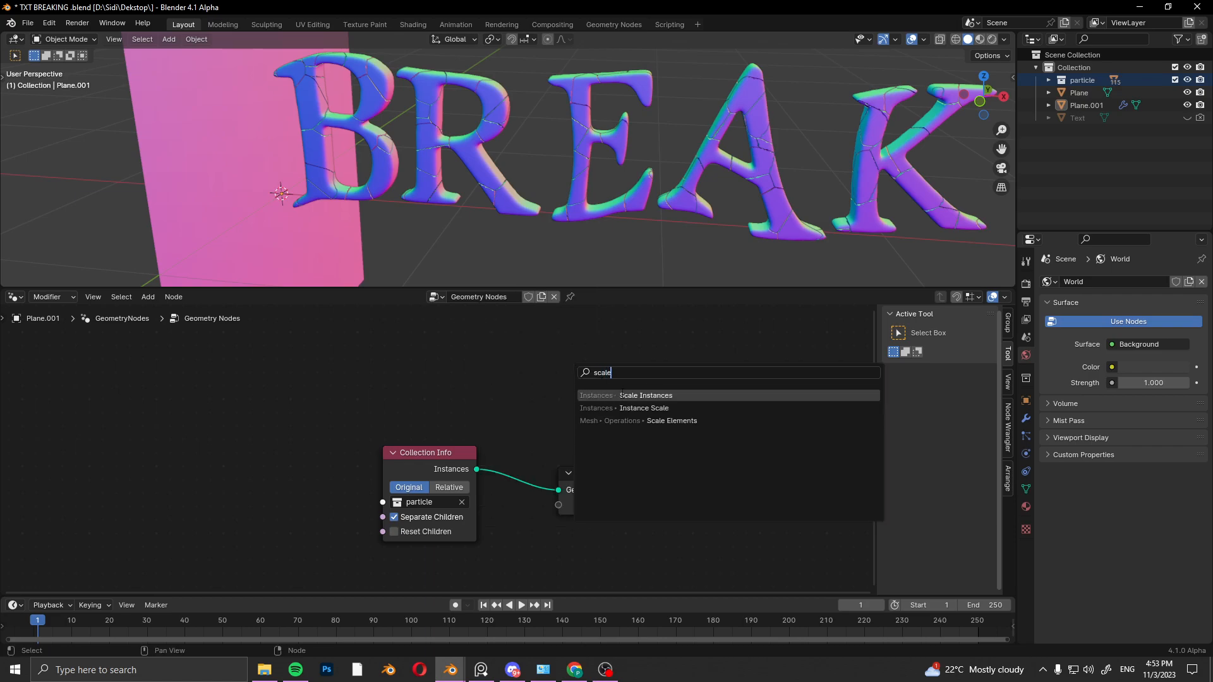
{"action": "left_click", "coordinate": [621, 395]}
{"action": "left_click", "coordinate": [556, 455]}
{"action": "left_click", "coordinate": [1188, 80]}
{"action": "left_click_drag", "start_coordinate": [588, 449], "coordinate": [556, 448]}
{"action": "key", "text": "Escape"}
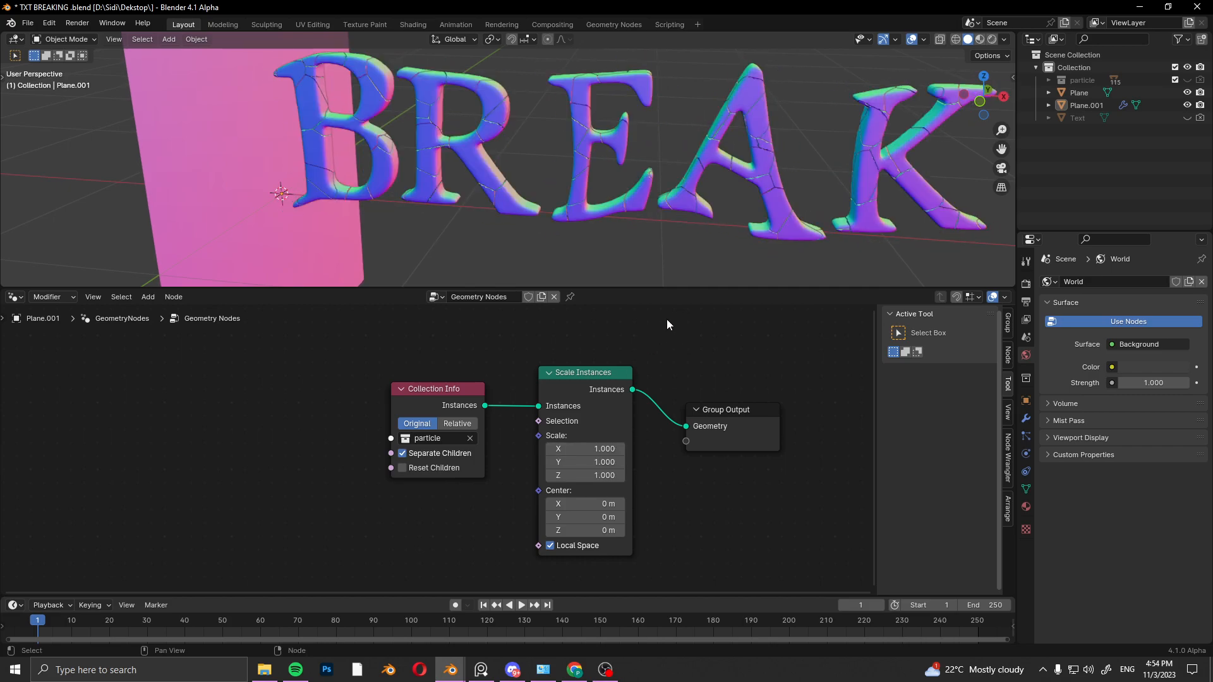
- Rename the upright plane as effector
{"action": "key", "text": "KP_1"}
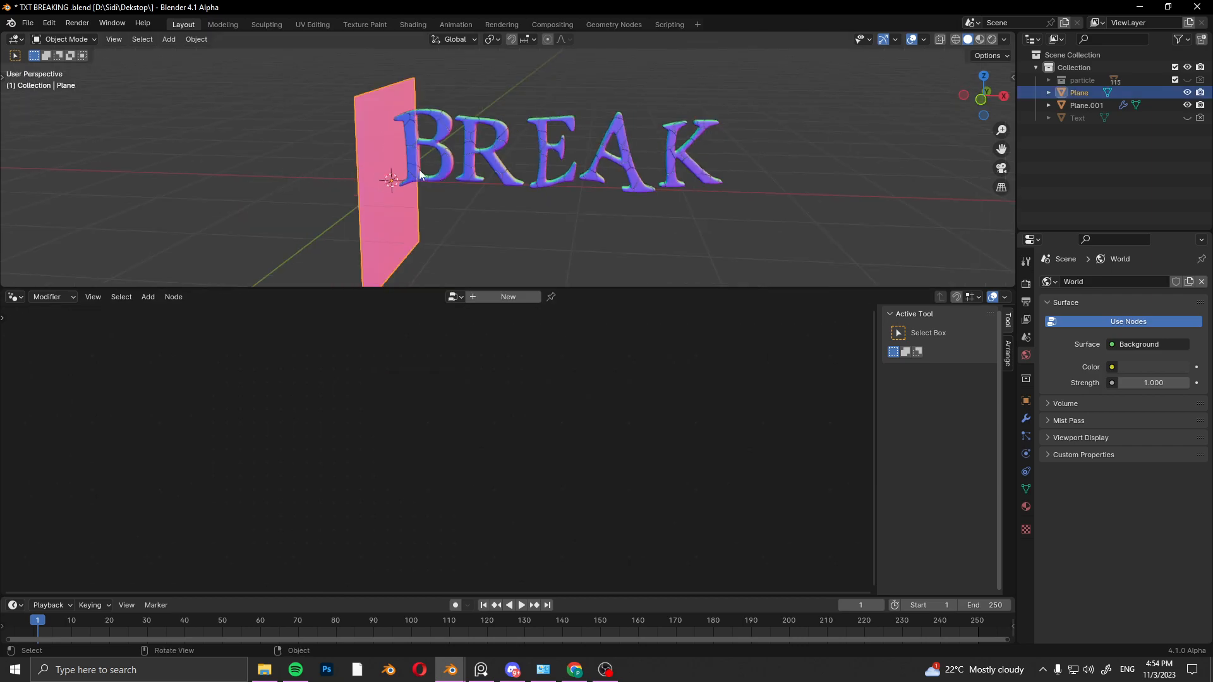
{"action": "double_click", "coordinate": [1080, 92]}
{"action": "type", "text": "effect"}
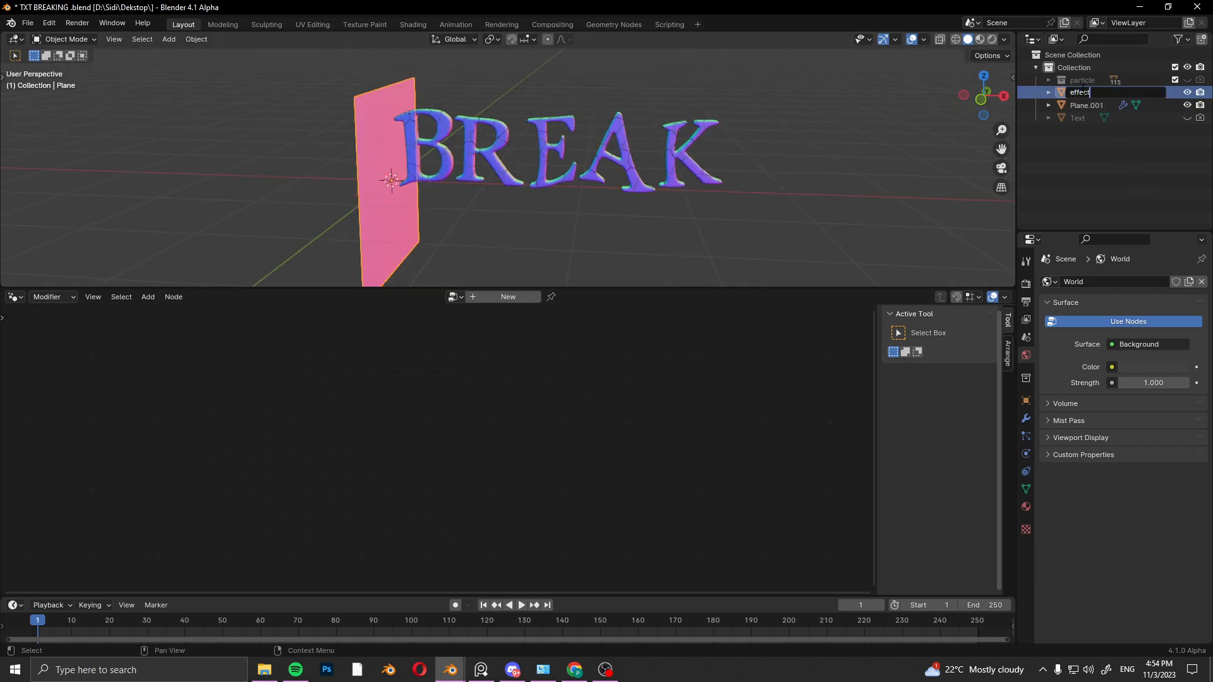
{"action": "type", "text": "or"}
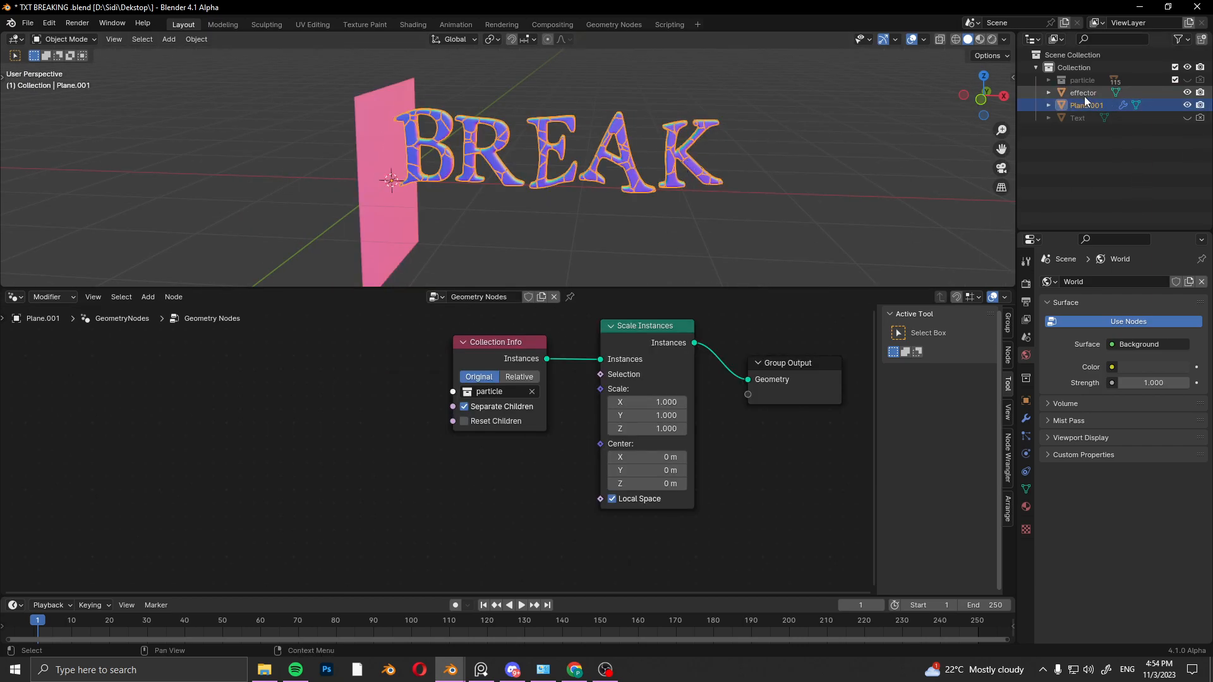
- Add an Object Info node for the effector plane set to Relative, with a Position node above it
{"action": "left_click_drag", "start_coordinate": [1085, 95], "coordinate": [438, 502]}
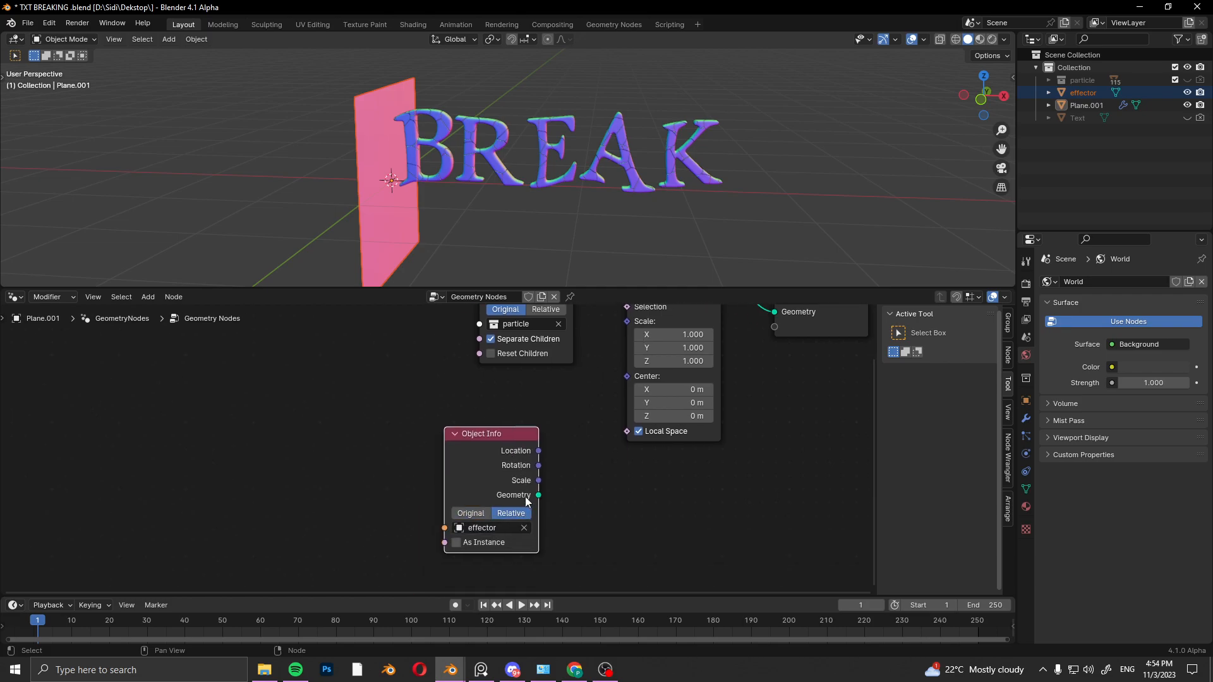
{"action": "key", "text": "shift+a"}
{"action": "type", "text": "posi"}
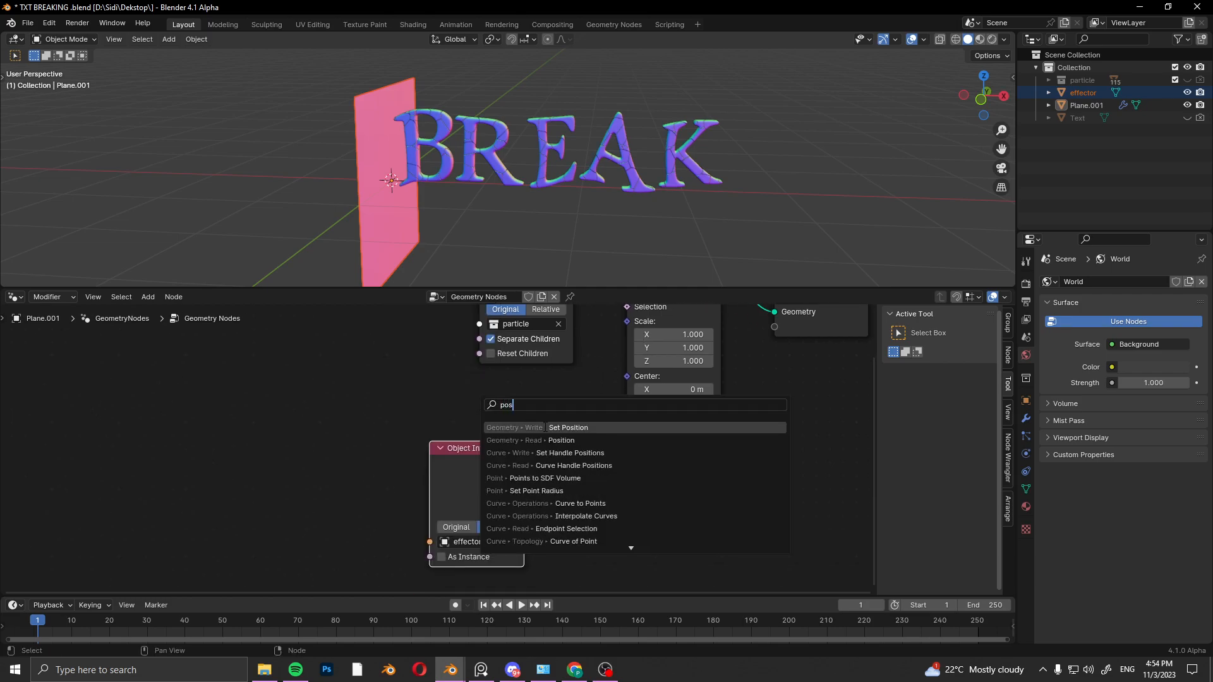
{"action": "key", "text": "Return"}
{"action": "left_click", "coordinate": [425, 399]}
- Add a vector Subtract node and connect Position and the effector's Location to its two vector inputs
{"action": "left_click_drag", "start_coordinate": [523, 426], "coordinate": [584, 433]}
{"action": "type", "text": "subtra"}
{"action": "key", "text": "Return"}
{"action": "left_click", "coordinate": [640, 484]}
{"action": "left_click_drag", "start_coordinate": [523, 465], "coordinate": [757, 485]}
{"action": "key", "text": "g"}
{"action": "left_click", "coordinate": [664, 520]}
- Add a Dot Product node after Subtract with its second vector at 1, 0, 0, and feed its value into Scale Instances' Scale
{"action": "type", "text": "dot p"}
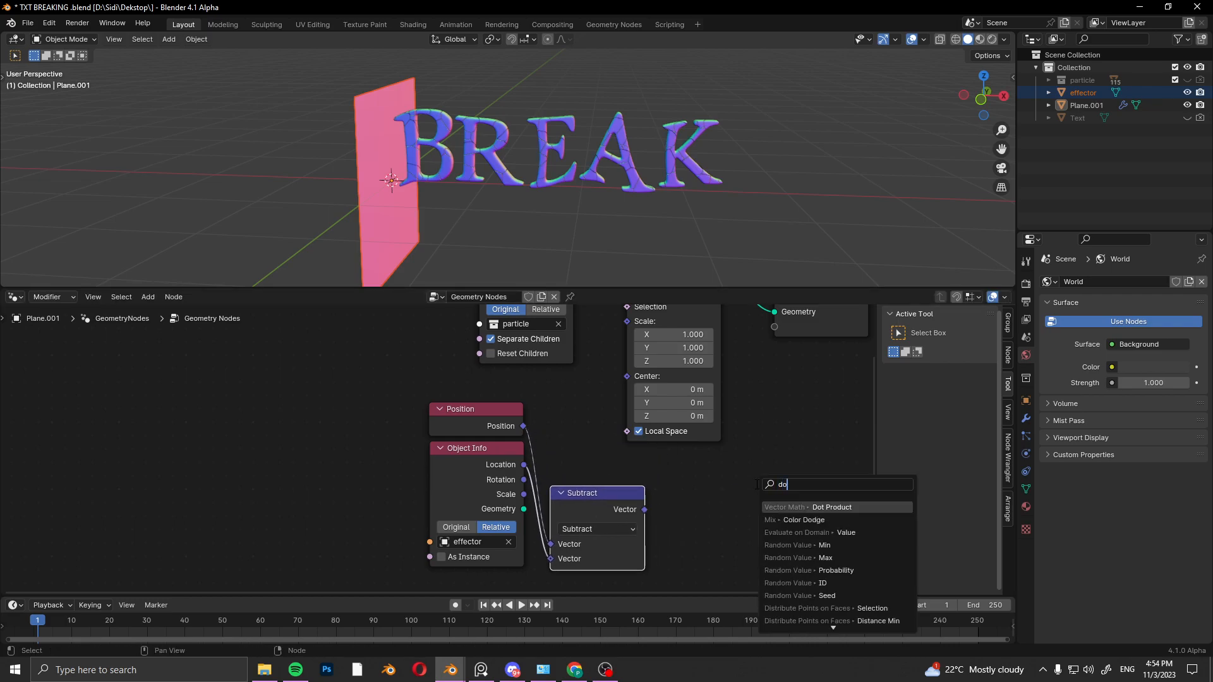
{"action": "key", "text": "Return"}
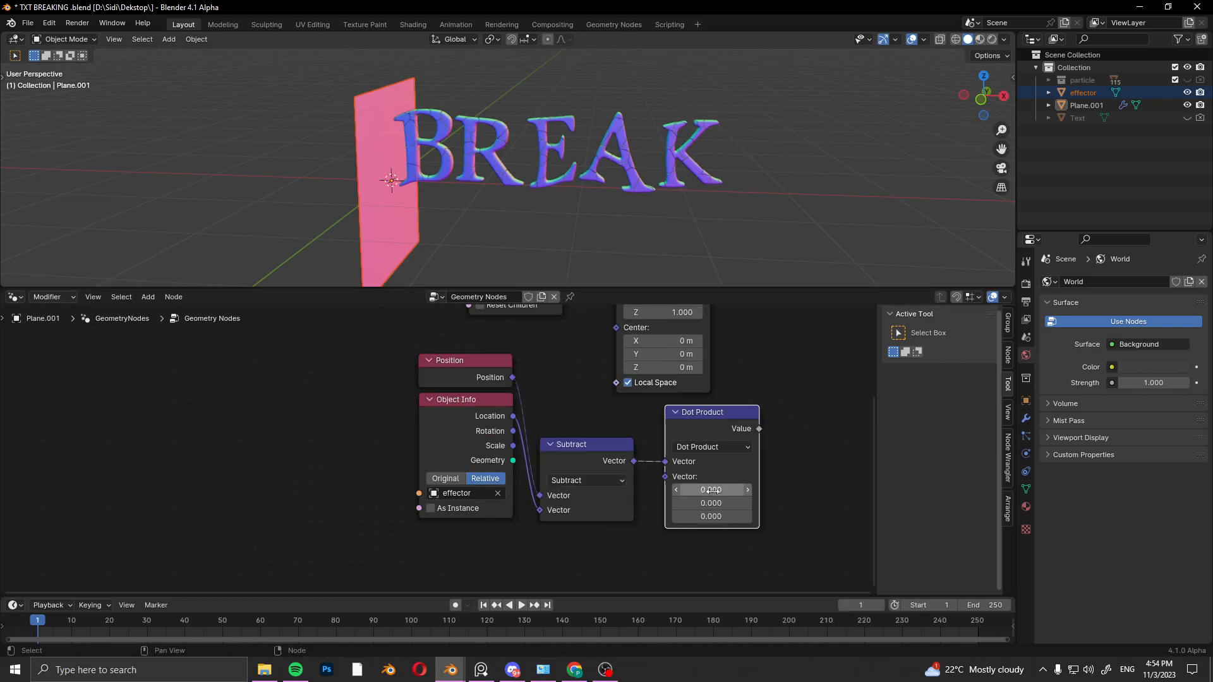
{"action": "left_click", "coordinate": [712, 491]}
{"action": "key", "text": "Return"}
{"action": "scroll", "coordinate": [802, 483], "scroll_direction": "down", "scroll_amount": 1}
{"action": "middle_click_drag", "start_coordinate": [802, 483], "coordinate": [753, 564]}
{"action": "left_click_drag", "start_coordinate": [715, 514], "coordinate": [577, 364]}
- Move the effector plane about 3.4 m along the text to test its influence on the pieces' scale
{"action": "left_click", "coordinate": [396, 214]}
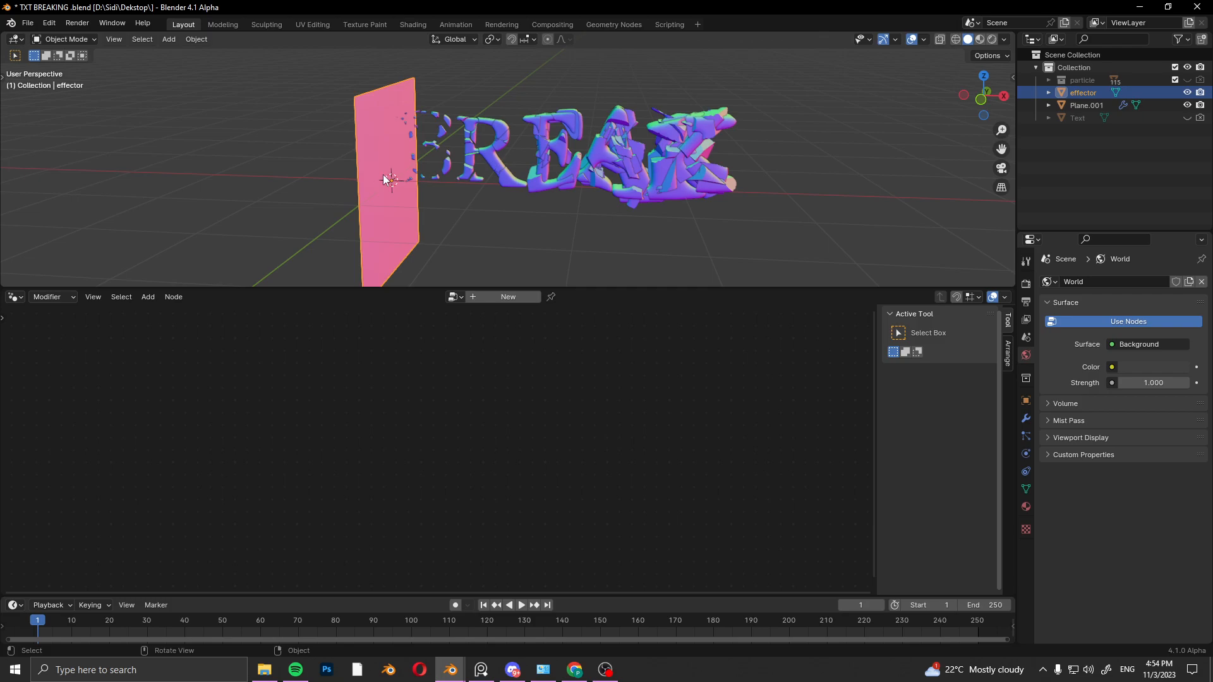
{"action": "key", "text": "g"}
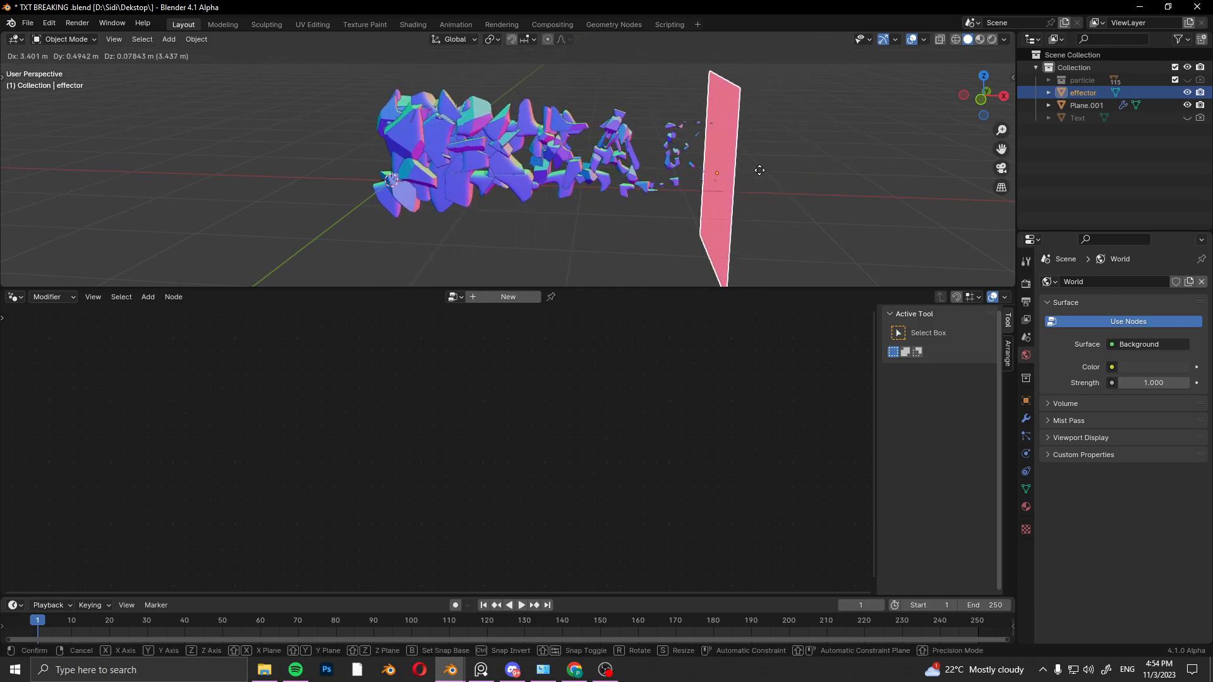
{"action": "left_click", "coordinate": [717, 172]}
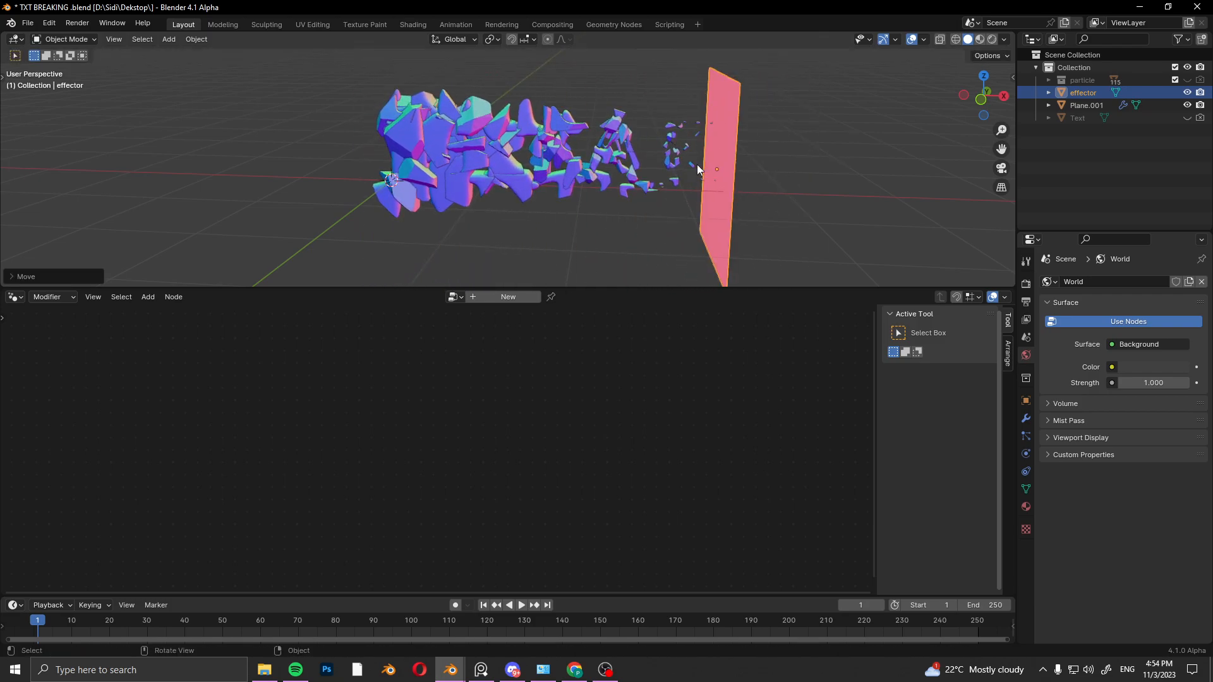
- Make room beside Scale Instances in the fractured text's node tree and insert a Map Range node between Dot Product and its Scale
{"action": "left_click", "coordinate": [629, 162]}
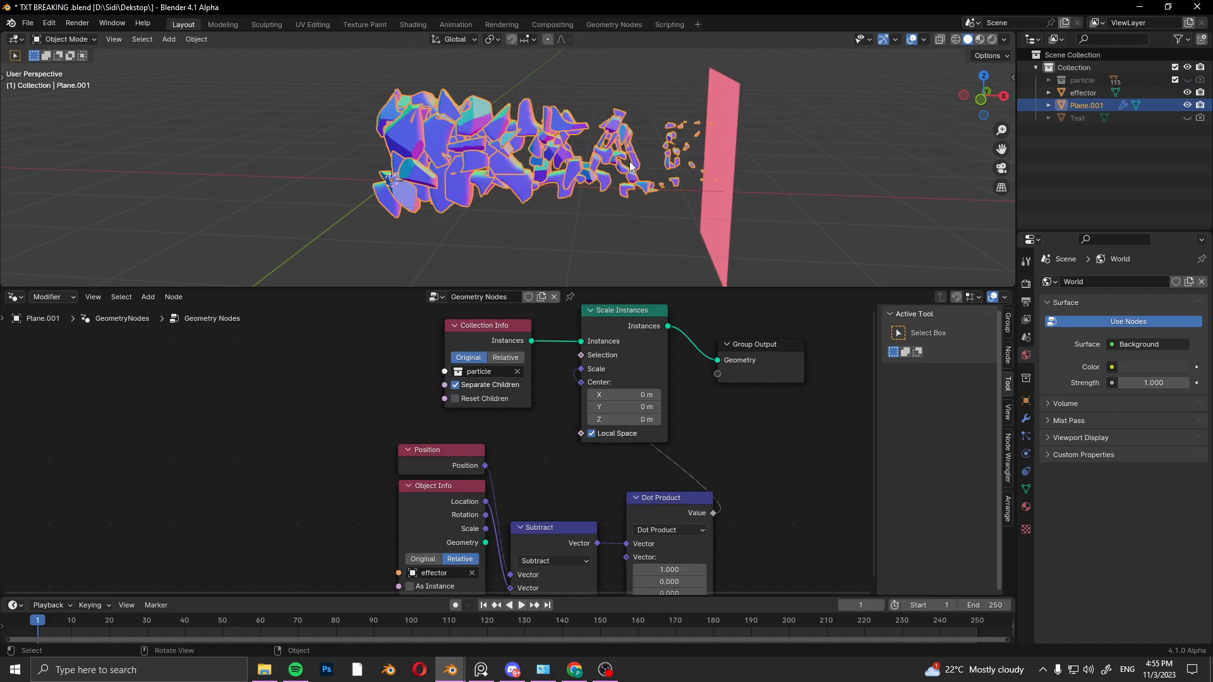
{"action": "left_click_drag", "start_coordinate": [644, 343], "coordinate": [812, 352]}
{"action": "key", "text": "shift+a"}
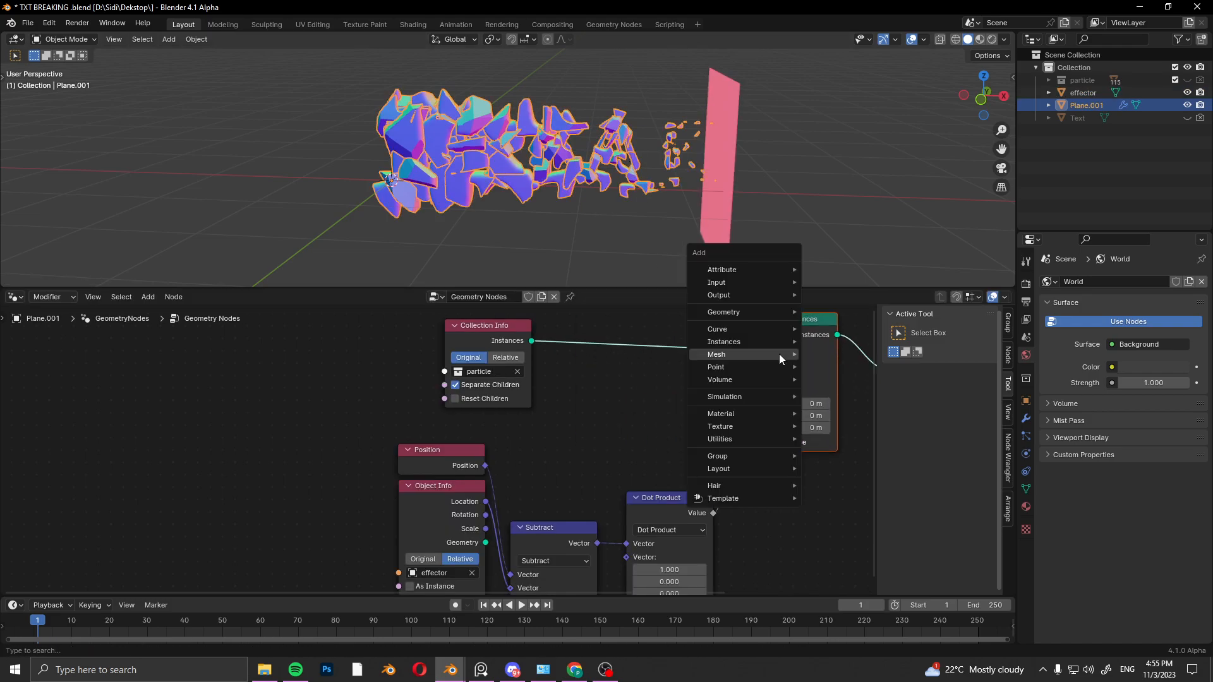
{"action": "type", "text": "map ra"}
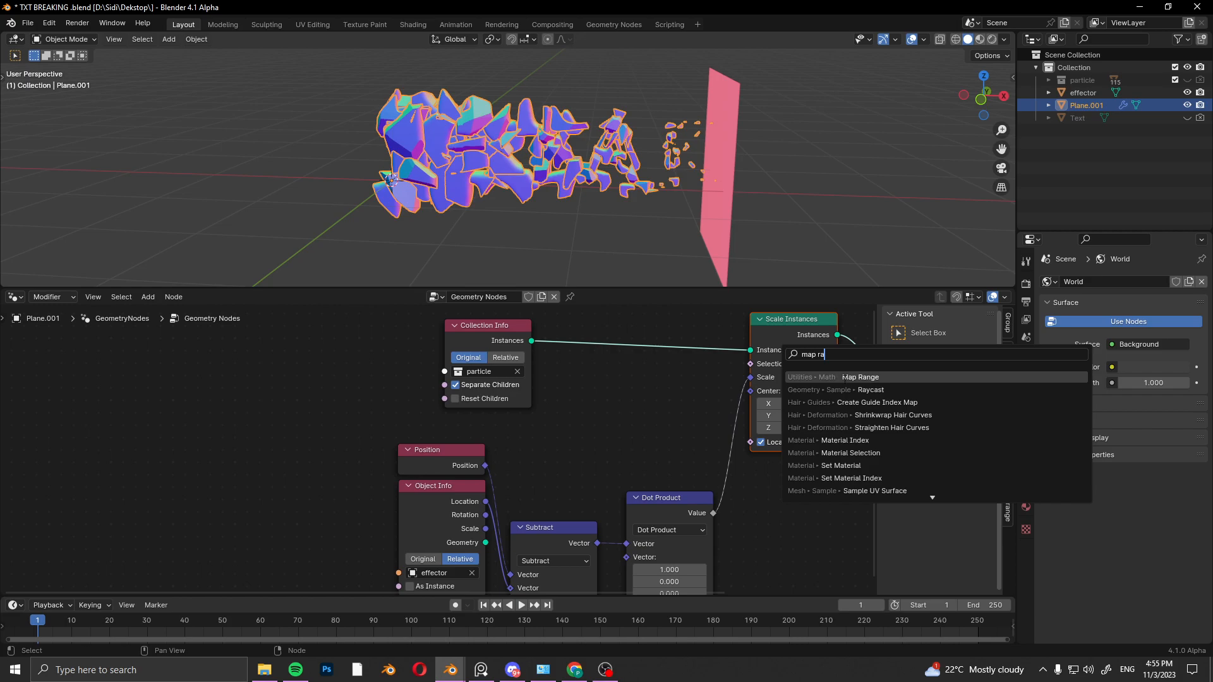
{"action": "key", "text": "Return"}
{"action": "left_click", "coordinate": [720, 448]}
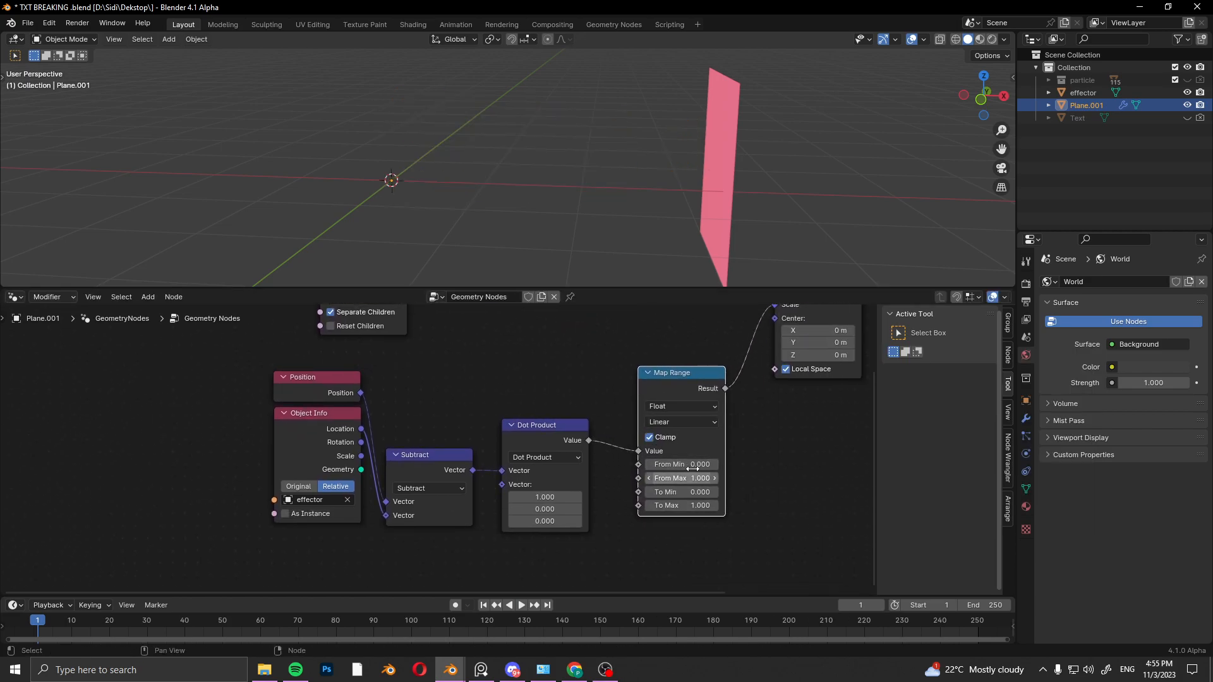
- Set the Map Range From Min to 1 and From Max to 3
{"action": "scroll", "coordinate": [685, 427], "scroll_direction": "up", "scroll_amount": 2}
{"action": "left_click", "coordinate": [700, 467]}
{"action": "type", "text": "1"}
{"action": "key", "text": "Tab"}
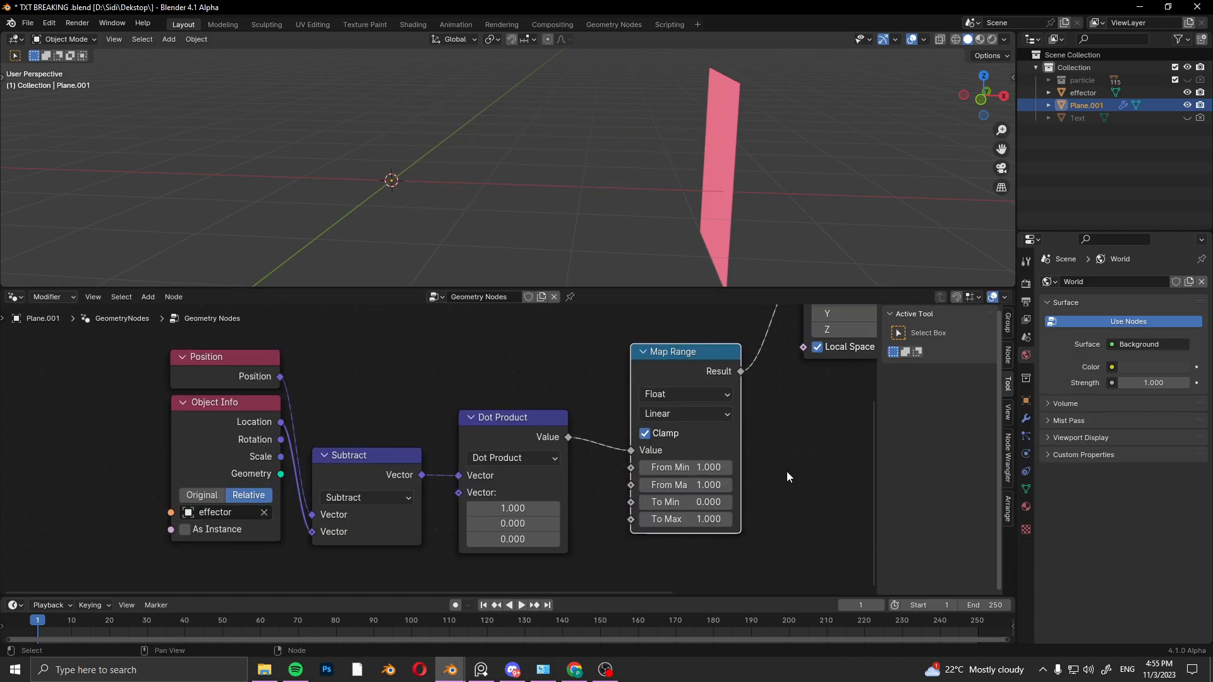
{"action": "type", "text": "2"}
{"action": "key", "text": "Return"}
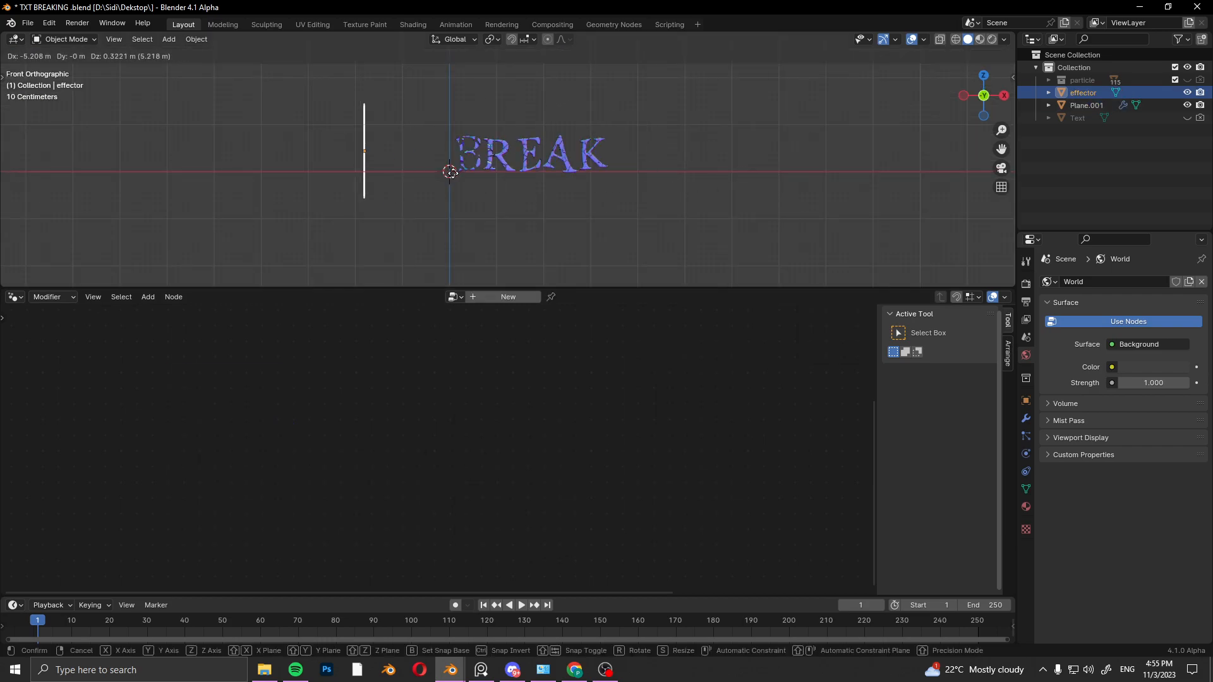
- Move the effector plane back near the world origin and select the fractured text again
{"action": "left_click", "coordinate": [543, 183]}
{"action": "middle_click_drag", "start_coordinate": [543, 184], "coordinate": [589, 149]}
{"action": "left_click", "coordinate": [589, 150]}
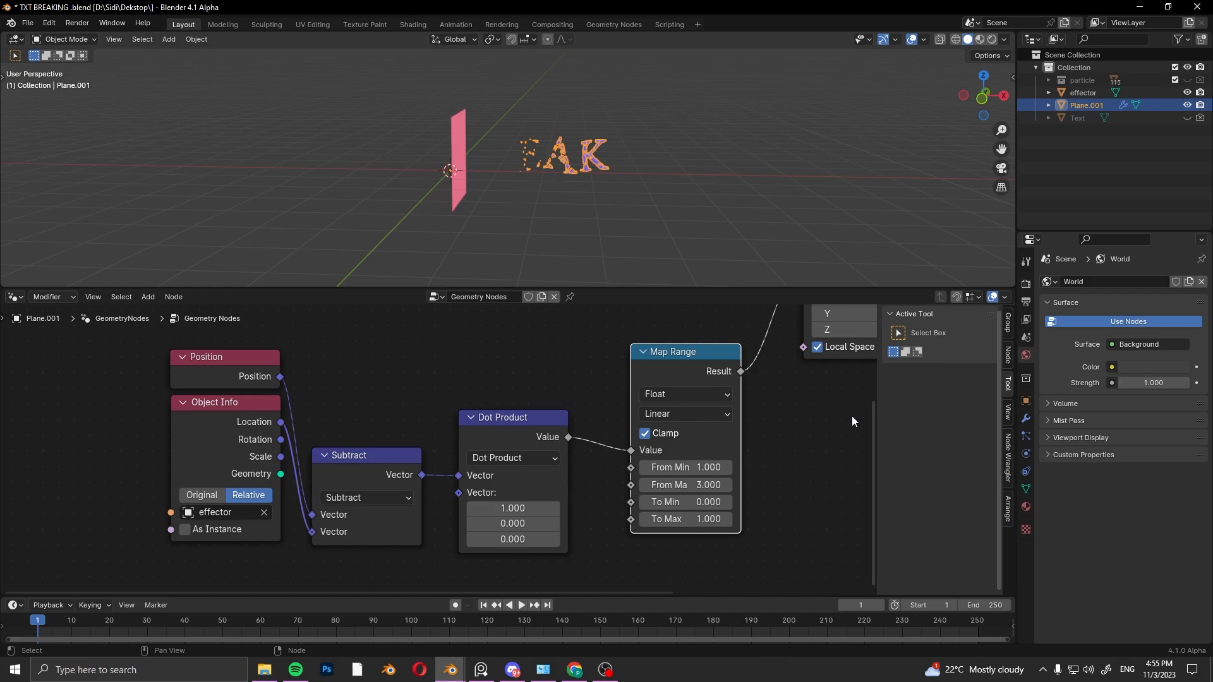
- Edit the Map Range To Min value and set To Max to 0
{"action": "left_click", "coordinate": [697, 503]}
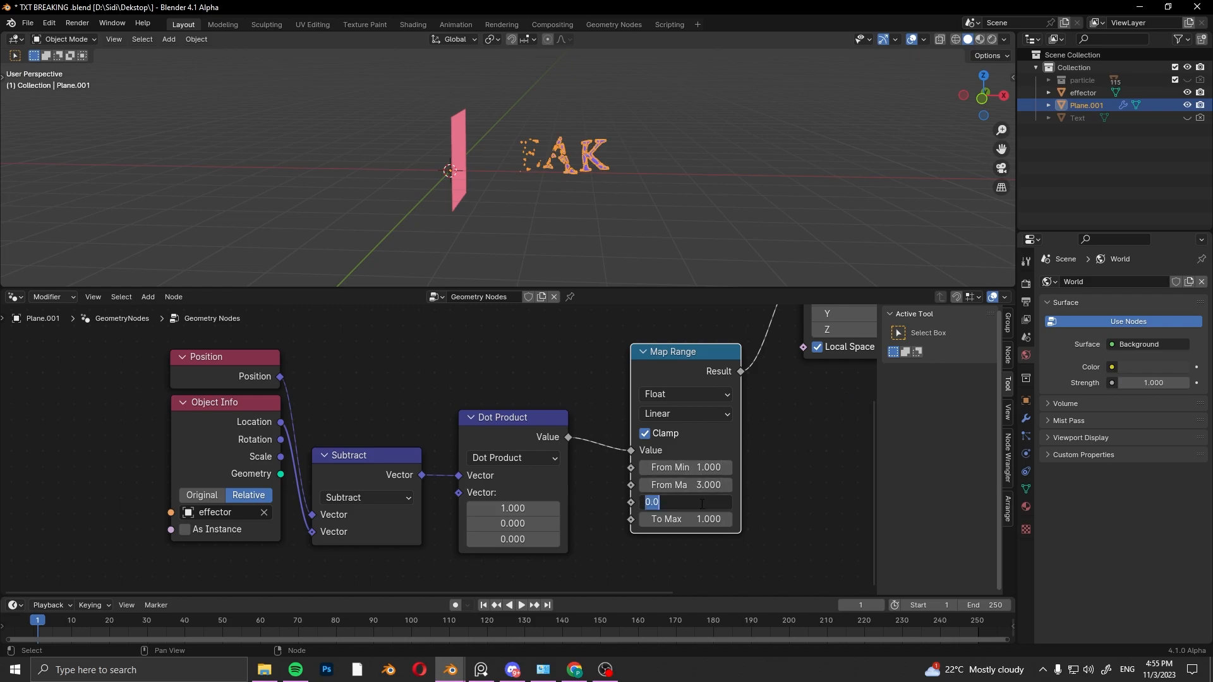
{"action": "left_click", "coordinate": [831, 507]}
{"action": "left_click", "coordinate": [707, 520]}
{"action": "type", "text": "0"}
{"action": "left_click", "coordinate": [776, 513]}
{"action": "middle_click_drag", "start_coordinate": [775, 513], "coordinate": [738, 486]}
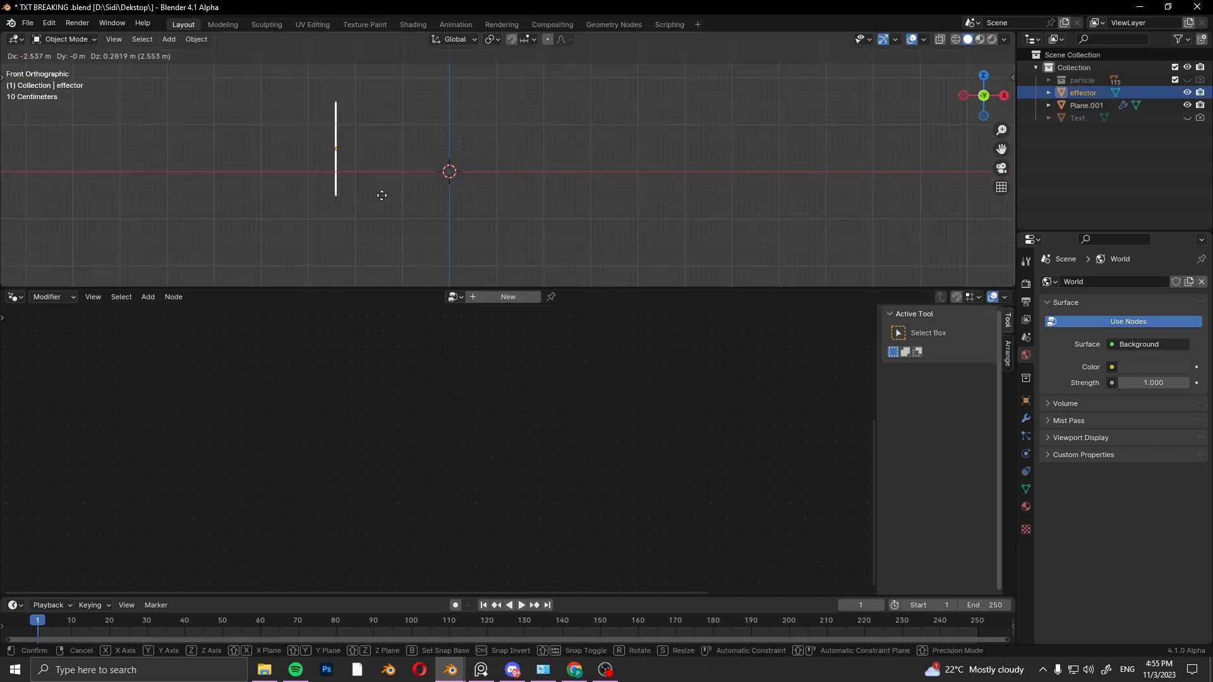
- Move the effector plane to the start of the text and set the scene's end frame to 96
{"action": "key", "text": "g"}
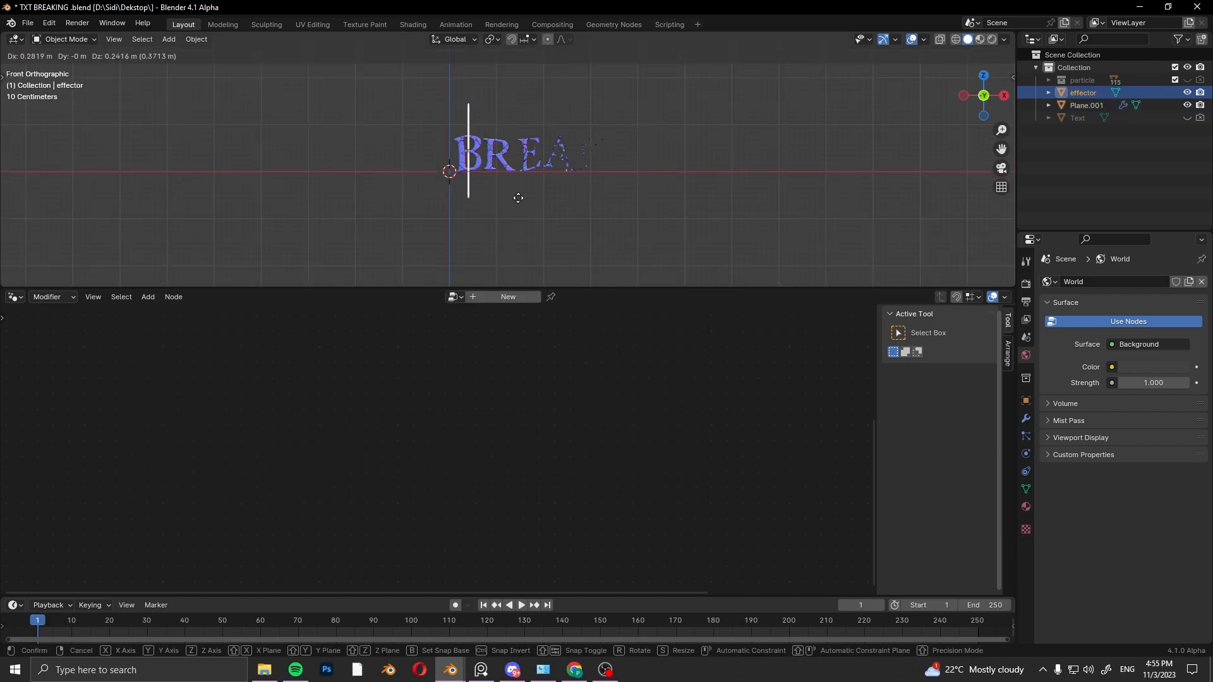
{"action": "left_click", "coordinate": [496, 201]}
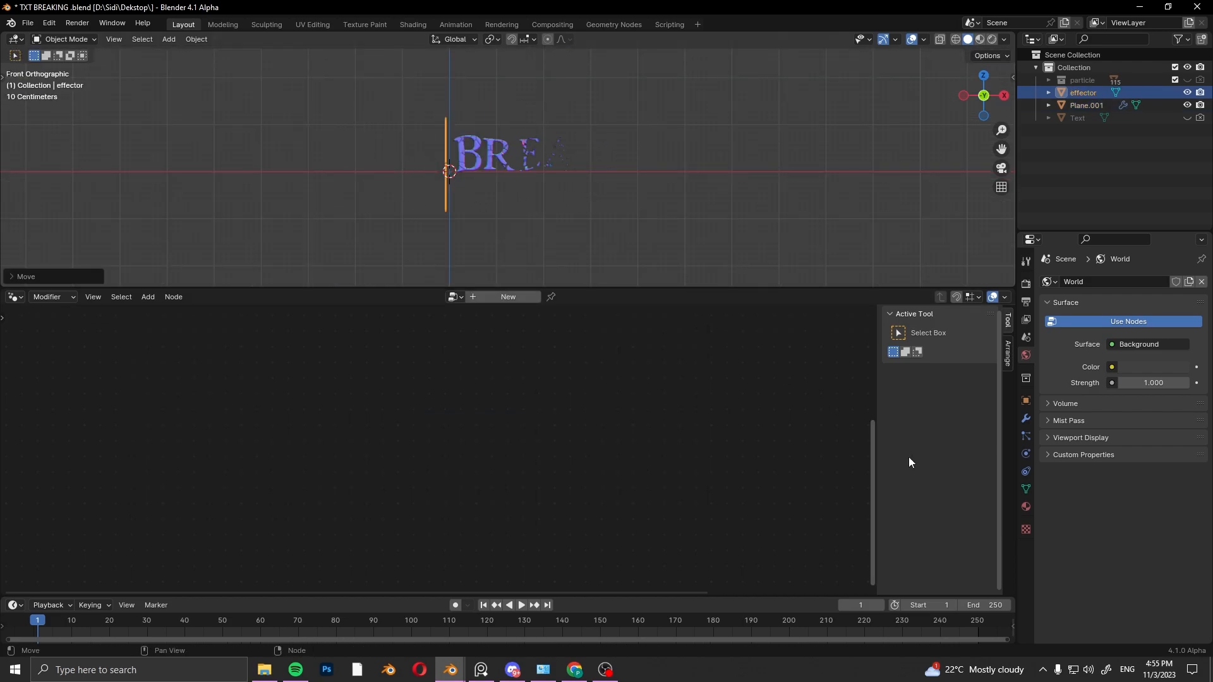
{"action": "left_click", "coordinate": [993, 604]}
{"action": "key", "text": "Return"}
{"action": "left_click", "coordinate": [1026, 302]}
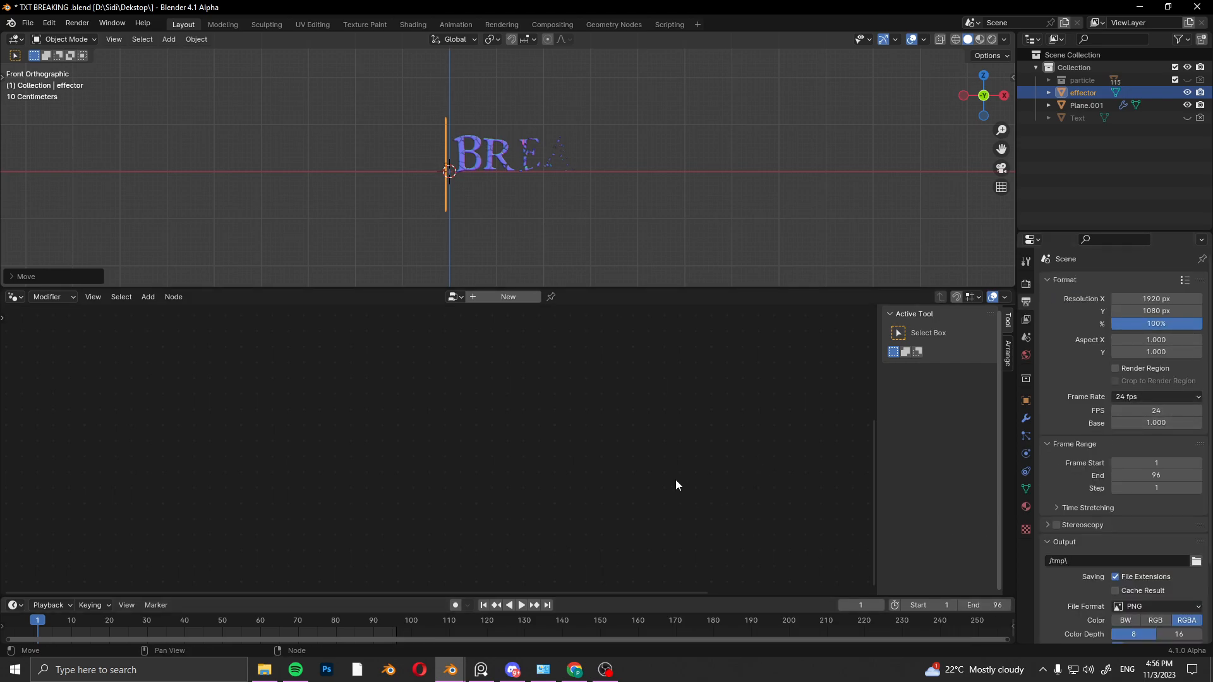
{"action": "key", "text": "n"}
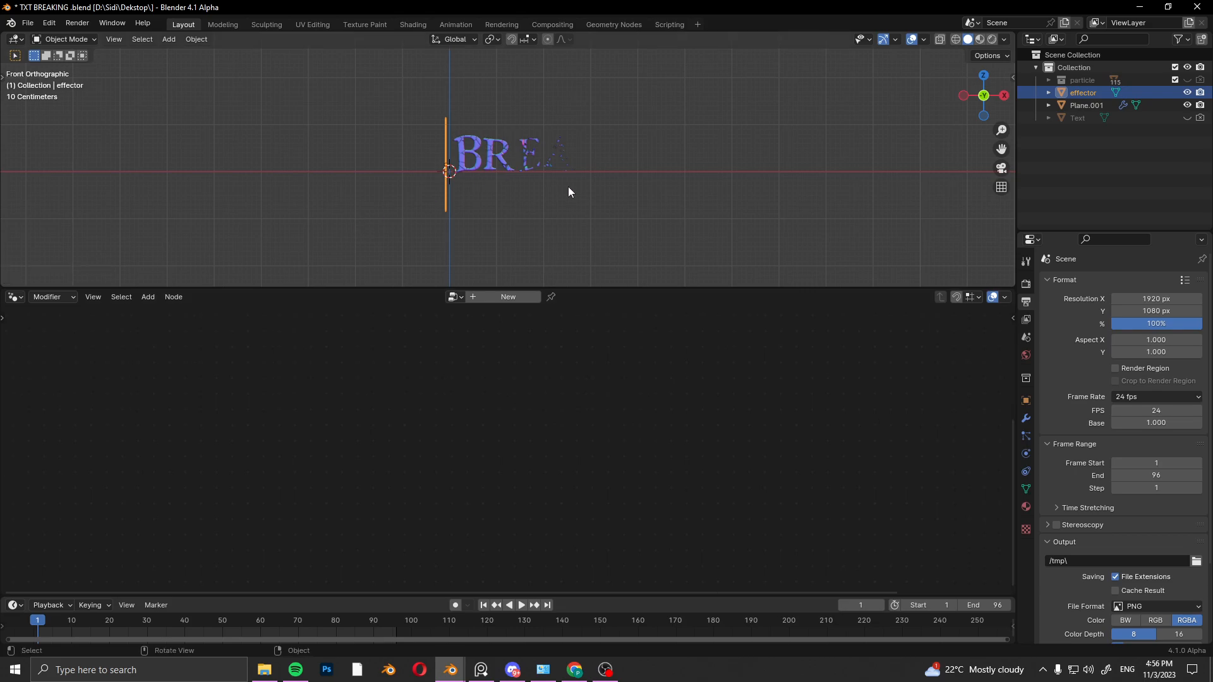
- Move the effector plane about 2.7 m back from the text and insert a Location, Rotation, Scale & Custom Properties keyframe at frame 1
{"action": "key", "text": "g"}
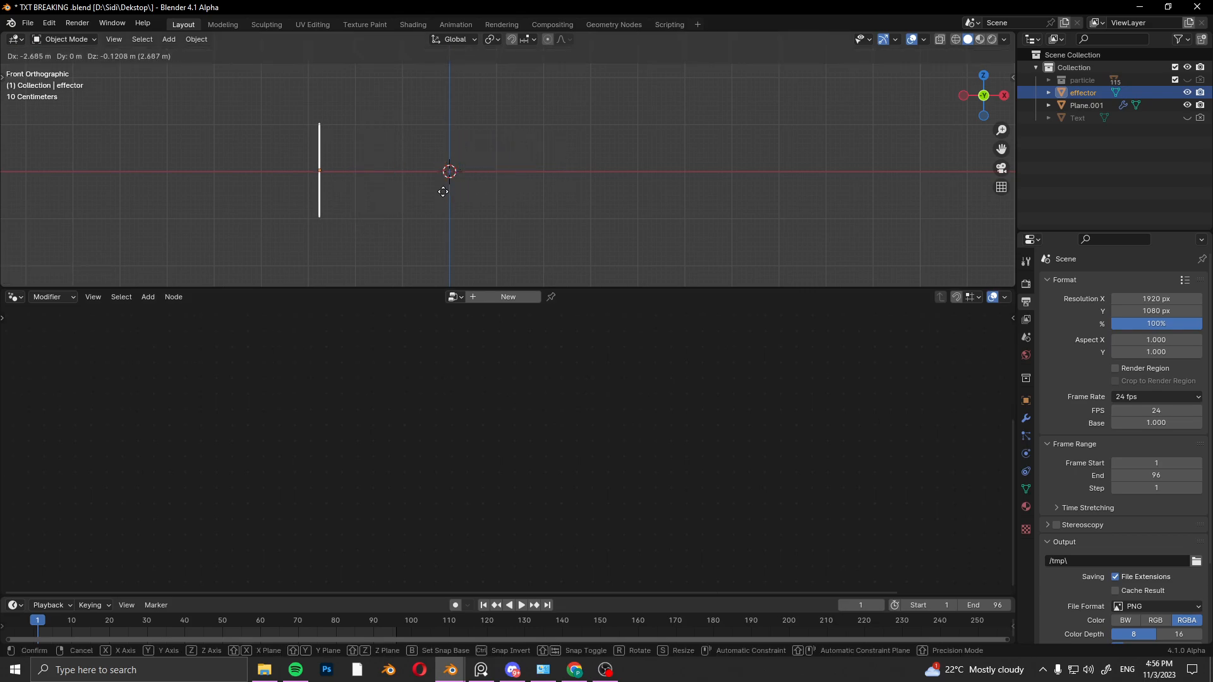
{"action": "left_click", "coordinate": [442, 191]}
{"action": "key", "text": "i"}
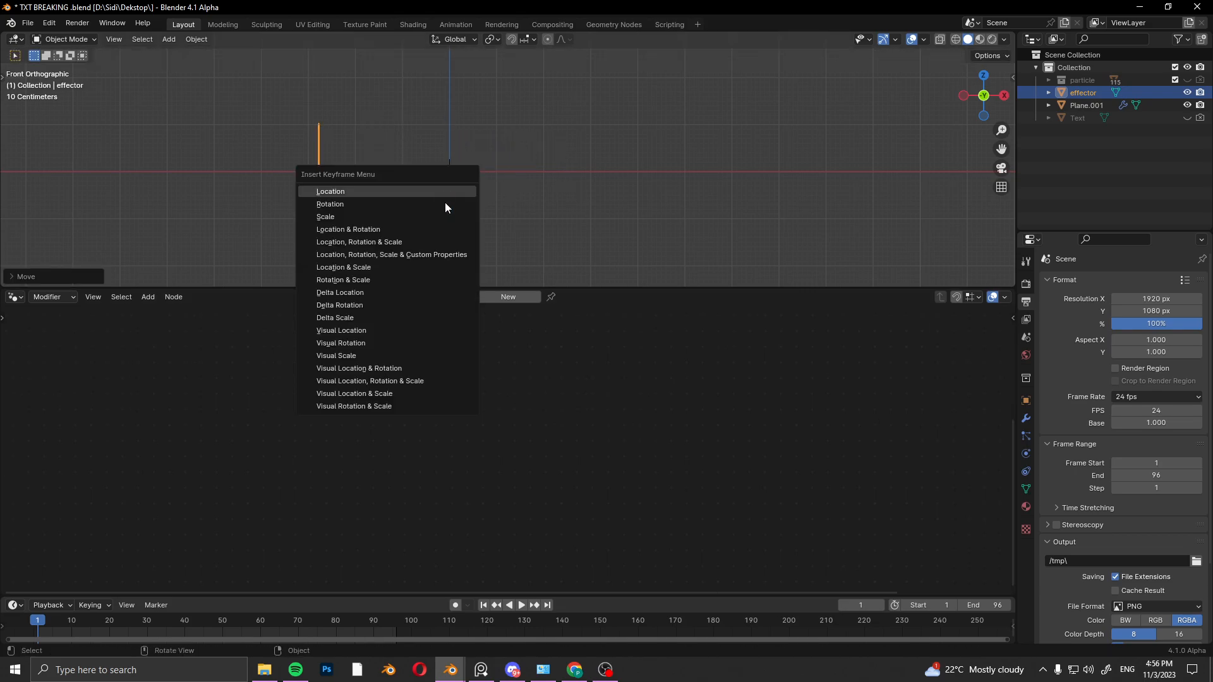
{"action": "left_click", "coordinate": [451, 255]}
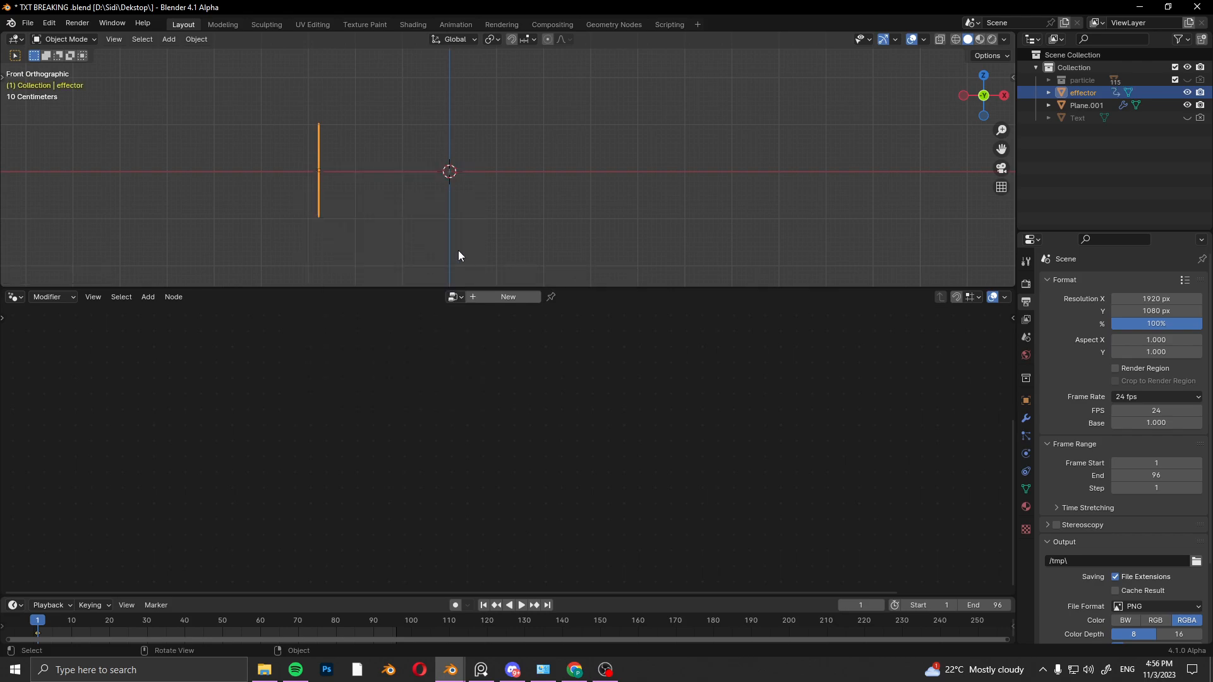
- Insert a Location, Rotation, Scale & Custom Properties keyframe for the effector plane at frame 96
{"action": "left_click_drag", "start_coordinate": [411, 595], "coordinate": [405, 575]}
{"action": "left_click", "coordinate": [396, 603]}
{"action": "key", "text": "i"}
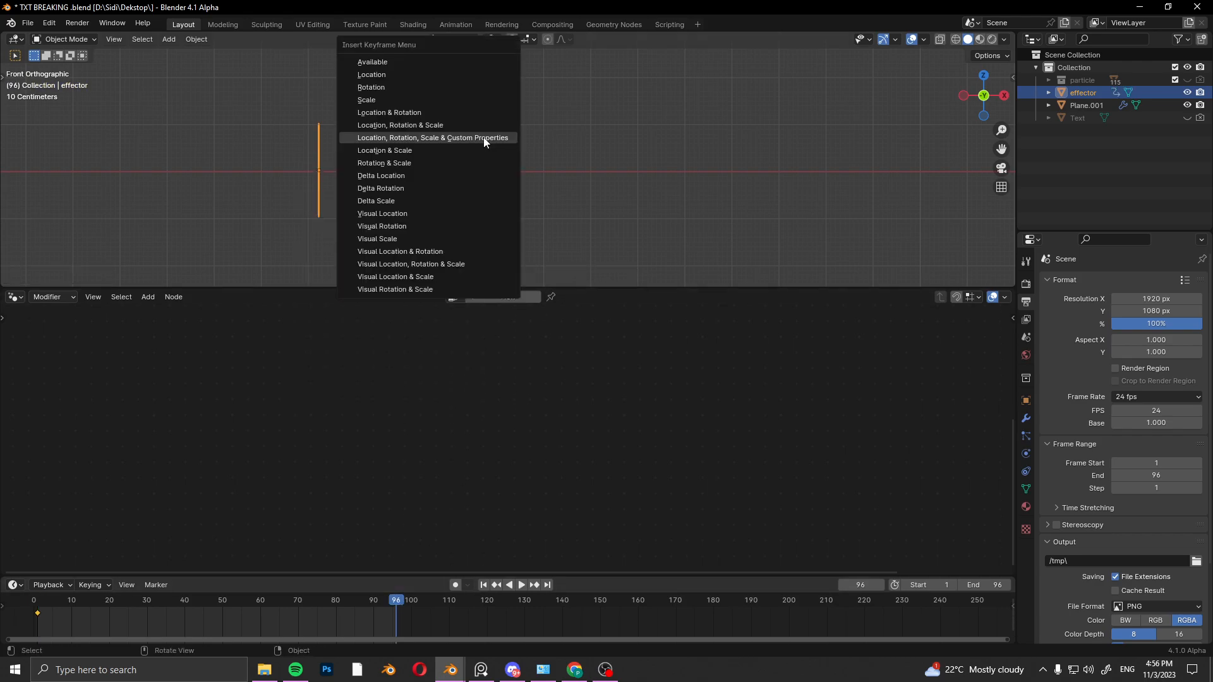
{"action": "left_click", "coordinate": [486, 139]}
- At frame 48, move the effector plane along X to the letter A, keyframe it, and play the animation
{"action": "left_click", "coordinate": [865, 584]}
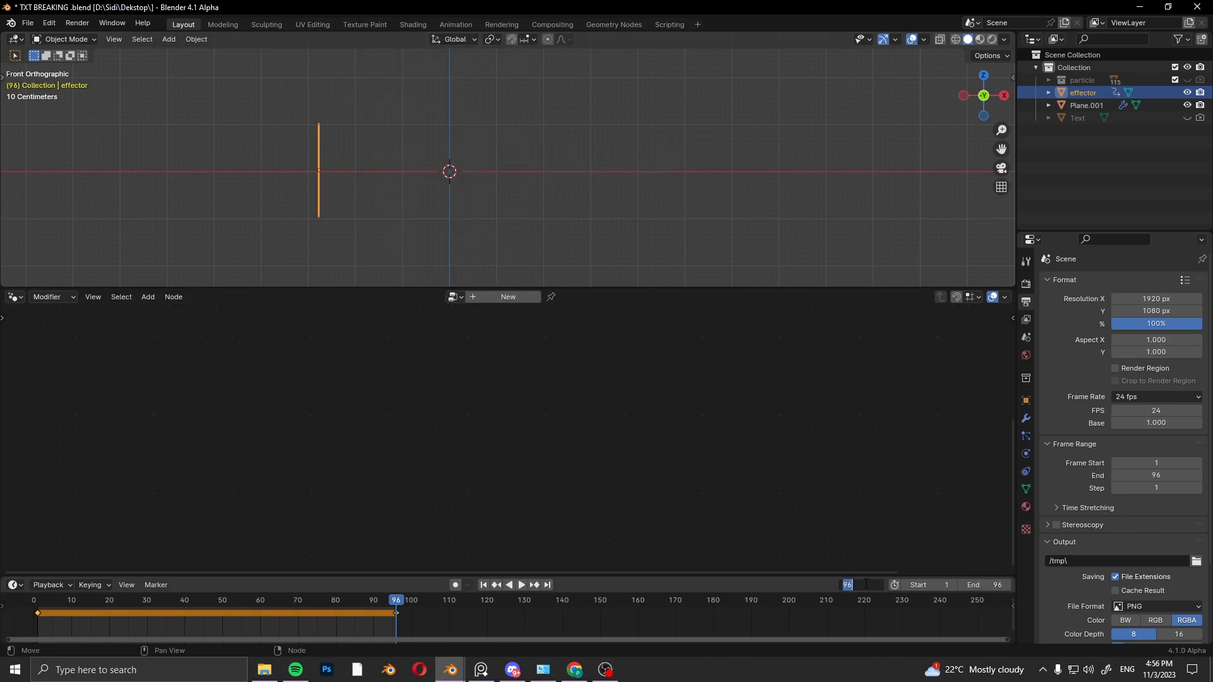
{"action": "type", "text": "/2"}
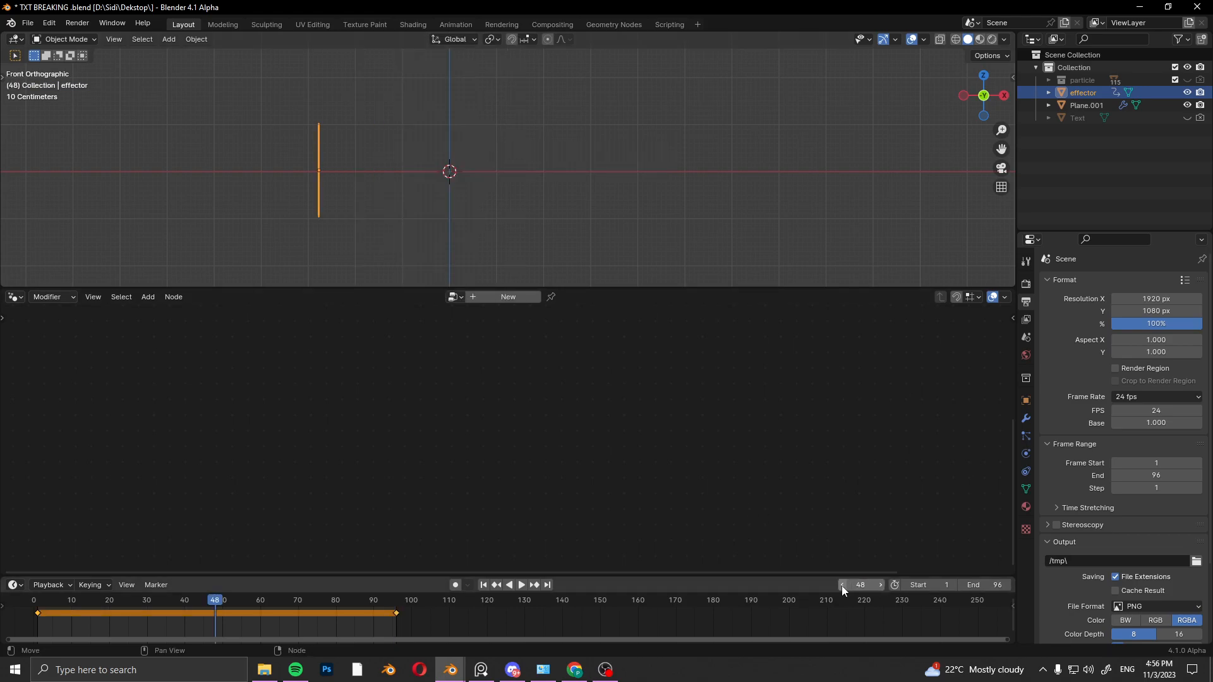
{"action": "key", "text": "Return"}
{"action": "key", "text": "g"}
{"action": "key", "text": "x"}
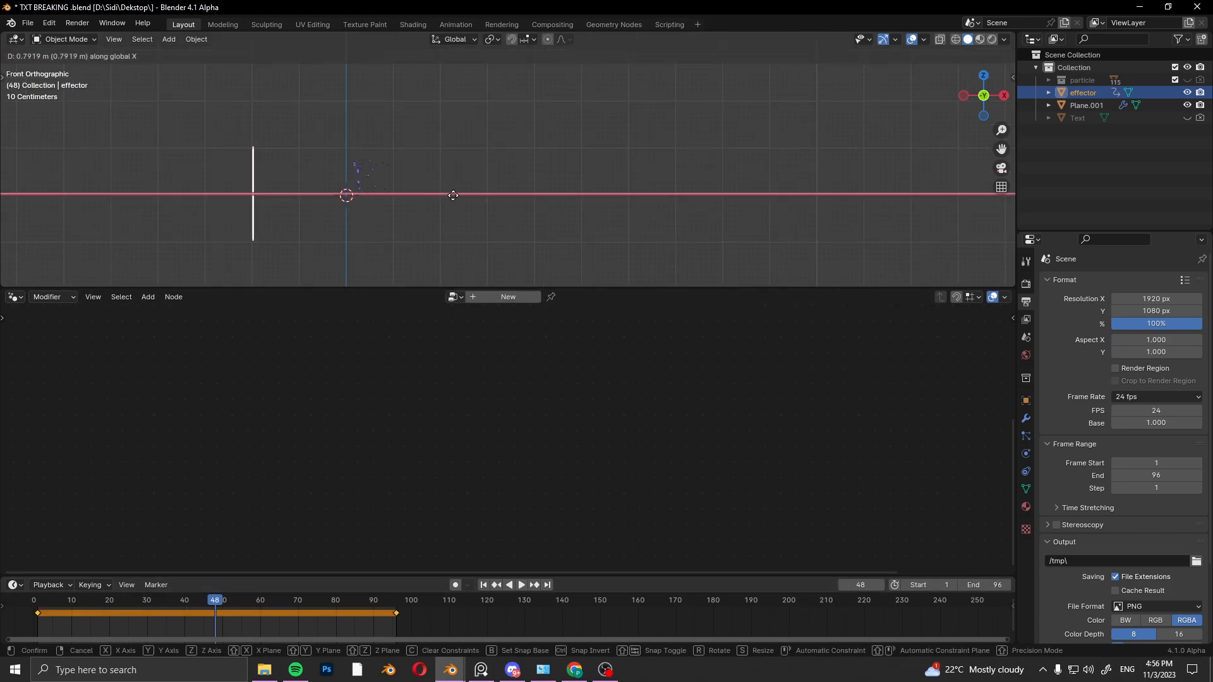
{"action": "left_click", "coordinate": [648, 229]}
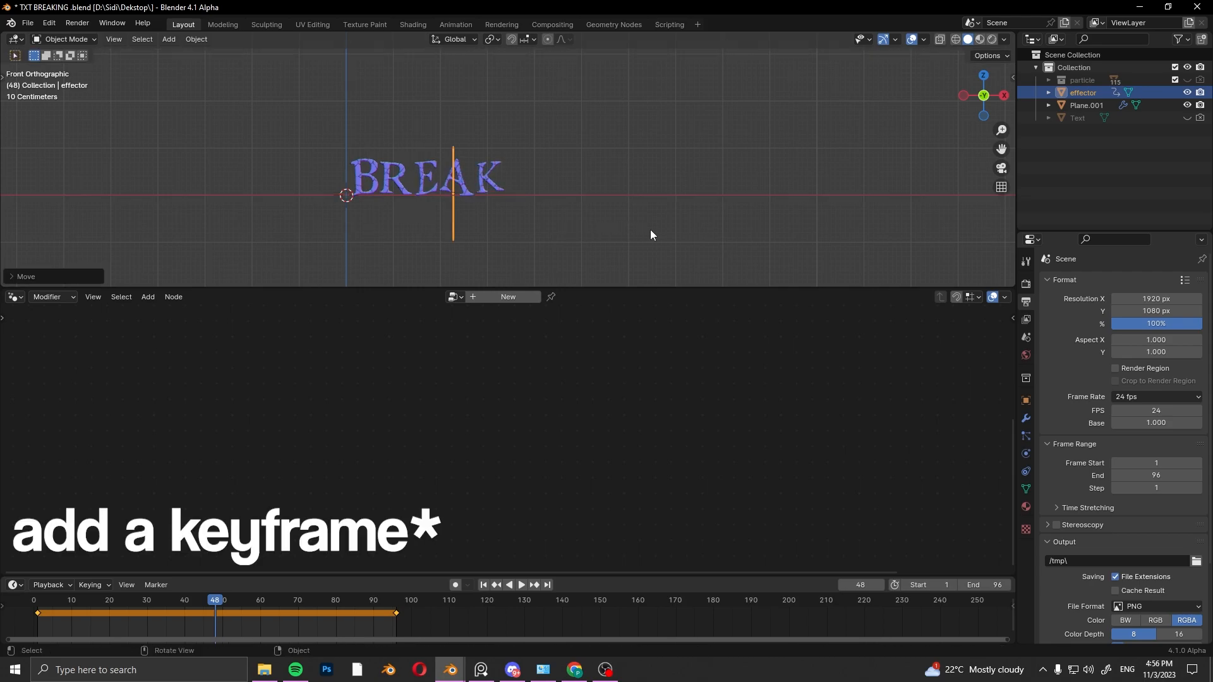
{"action": "key", "text": "i"}
{"action": "left_click", "coordinate": [650, 229]}
{"action": "key", "text": "space"}
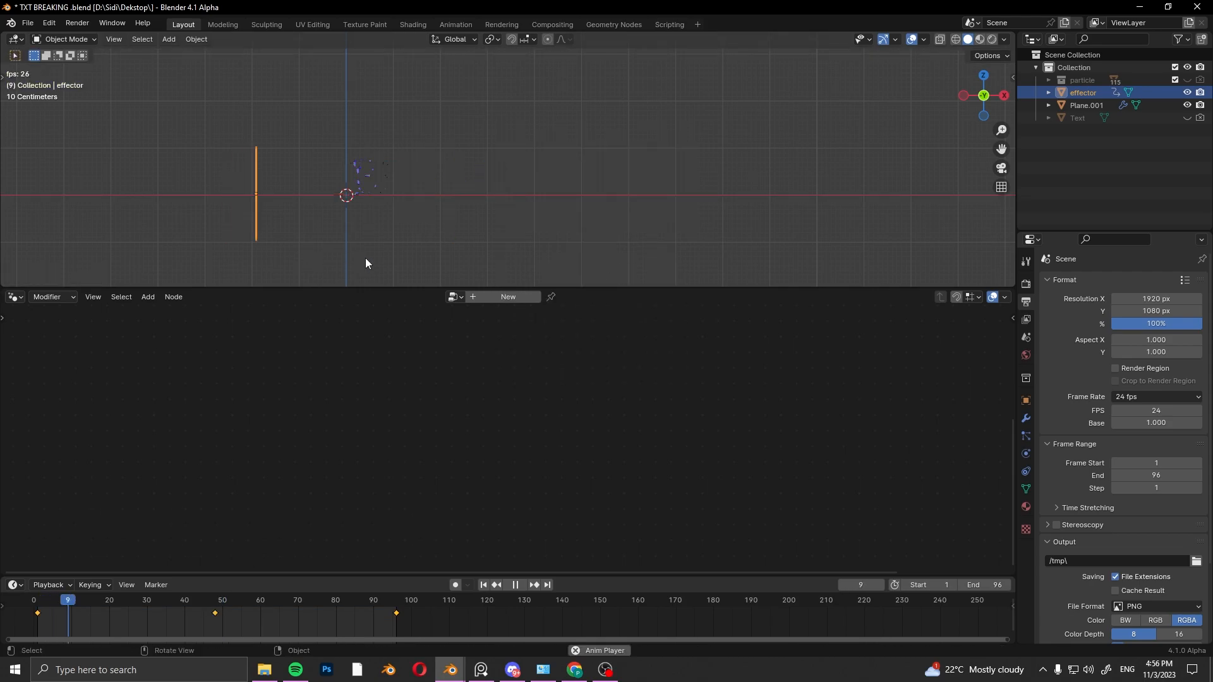
{"action": "left_click", "coordinate": [368, 258]}
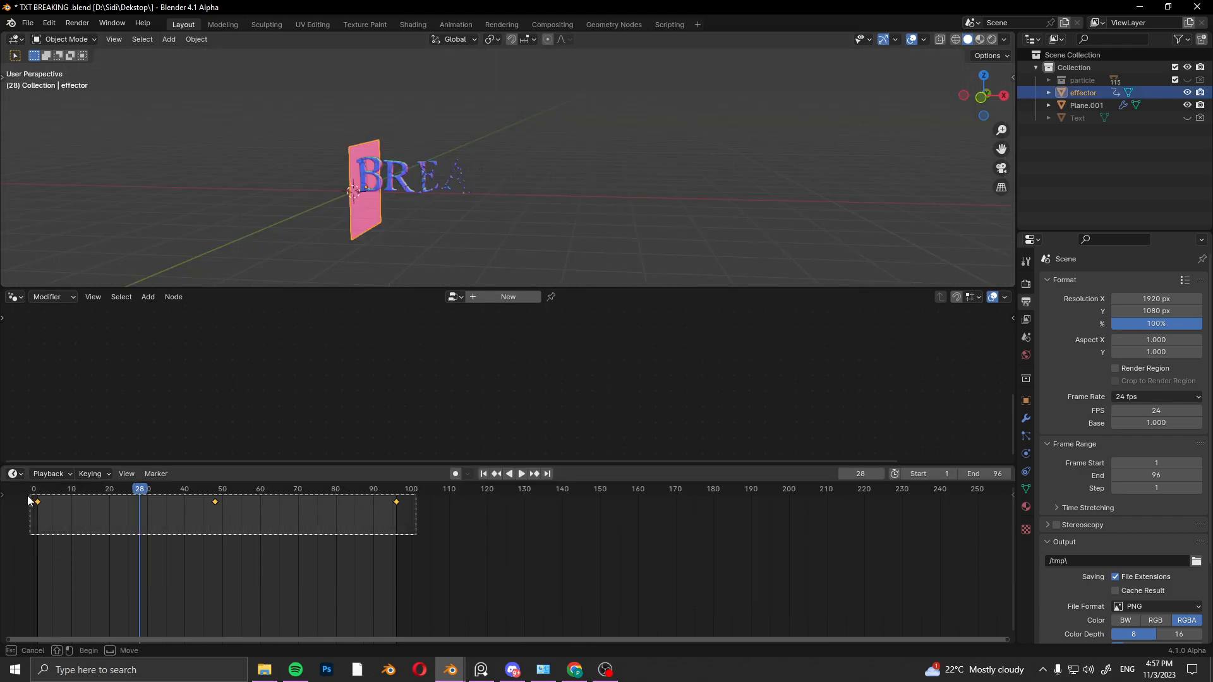
- Set the effector's keyframes to Ease In and Out easing with Quadratic interpolation, and play the animation from the front view
{"action": "right_click", "coordinate": [243, 502]}
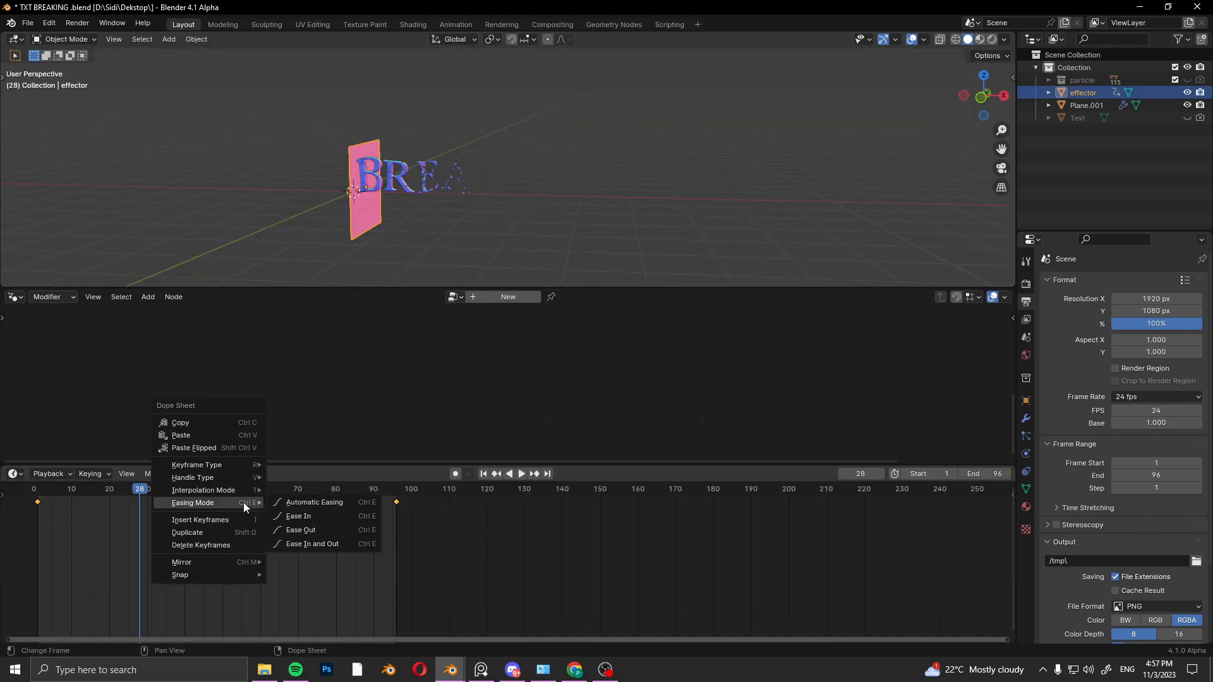
{"action": "left_click", "coordinate": [336, 544]}
{"action": "right_click", "coordinate": [179, 503]}
{"action": "mouse_move", "coordinate": [163, 490]}
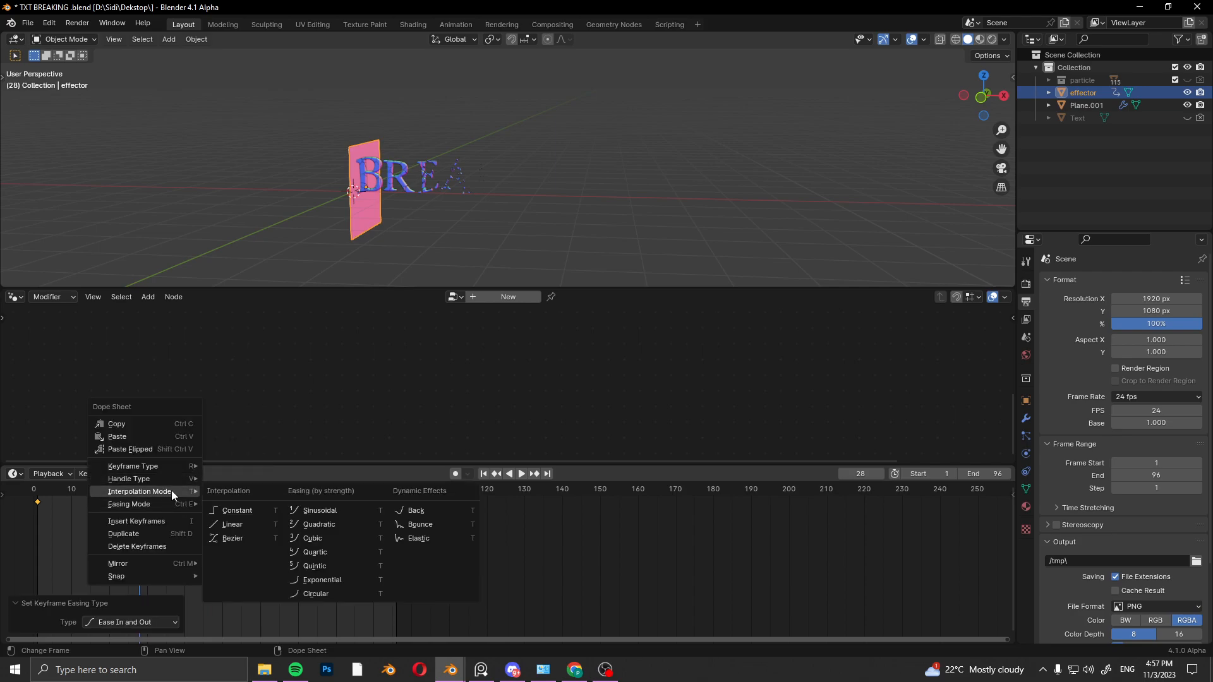
{"action": "left_click", "coordinate": [338, 528]}
{"action": "key", "text": "space"}
{"action": "key", "text": "KP_1"}
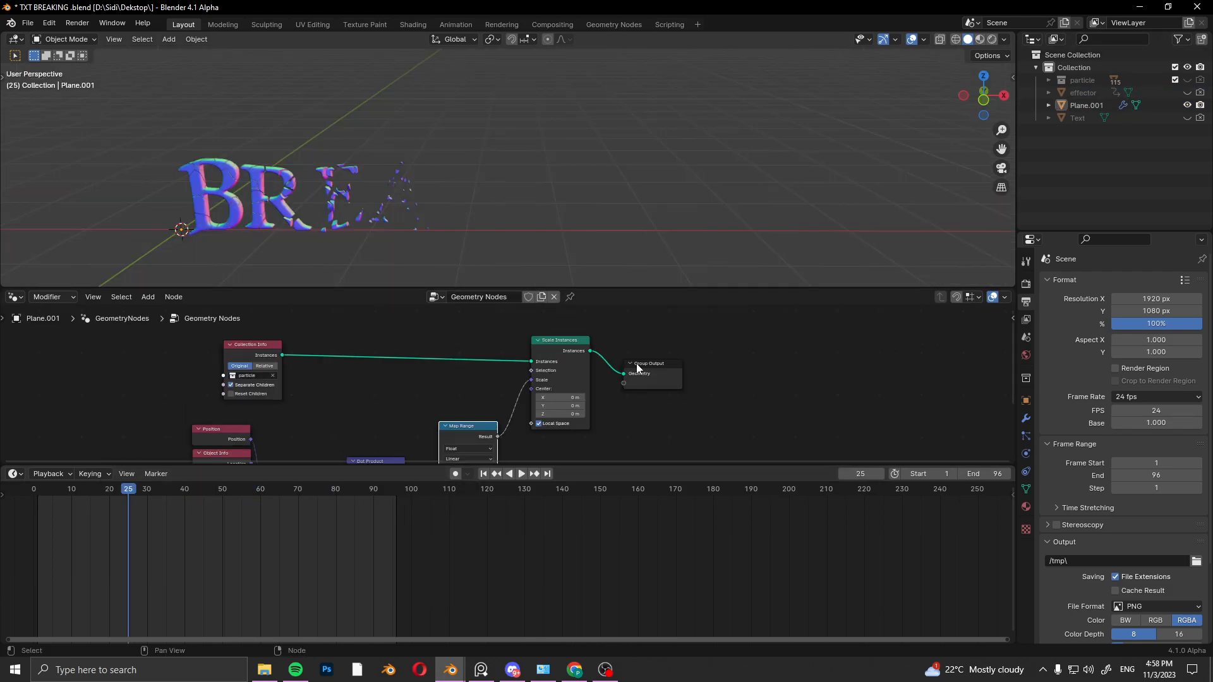
- Insert a Set Position node between Scale Instances and Group Output in the fractured text's node tree
{"action": "key", "text": "shift+a"}
{"action": "type", "text": "set"}
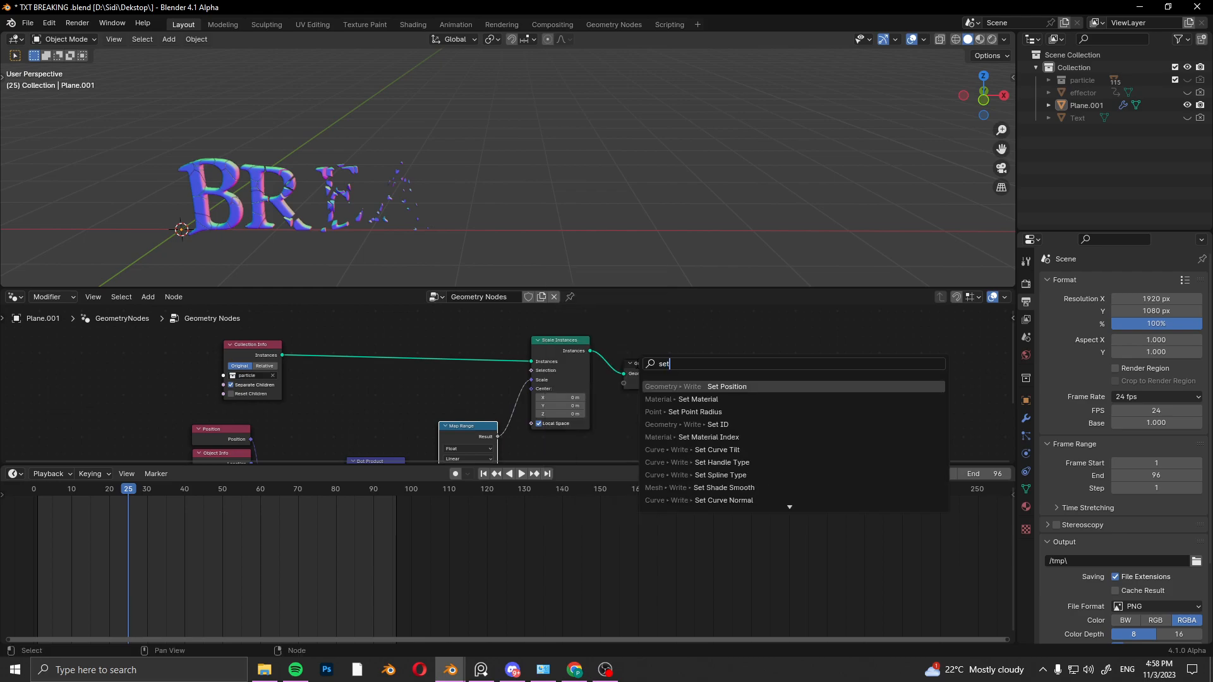
{"action": "key", "text": "Return"}
{"action": "left_click", "coordinate": [624, 355]}
{"action": "middle_click_drag", "start_coordinate": [636, 425], "coordinate": [636, 406]}
{"action": "scroll", "coordinate": [638, 401], "scroll_direction": "up", "scroll_amount": 1}
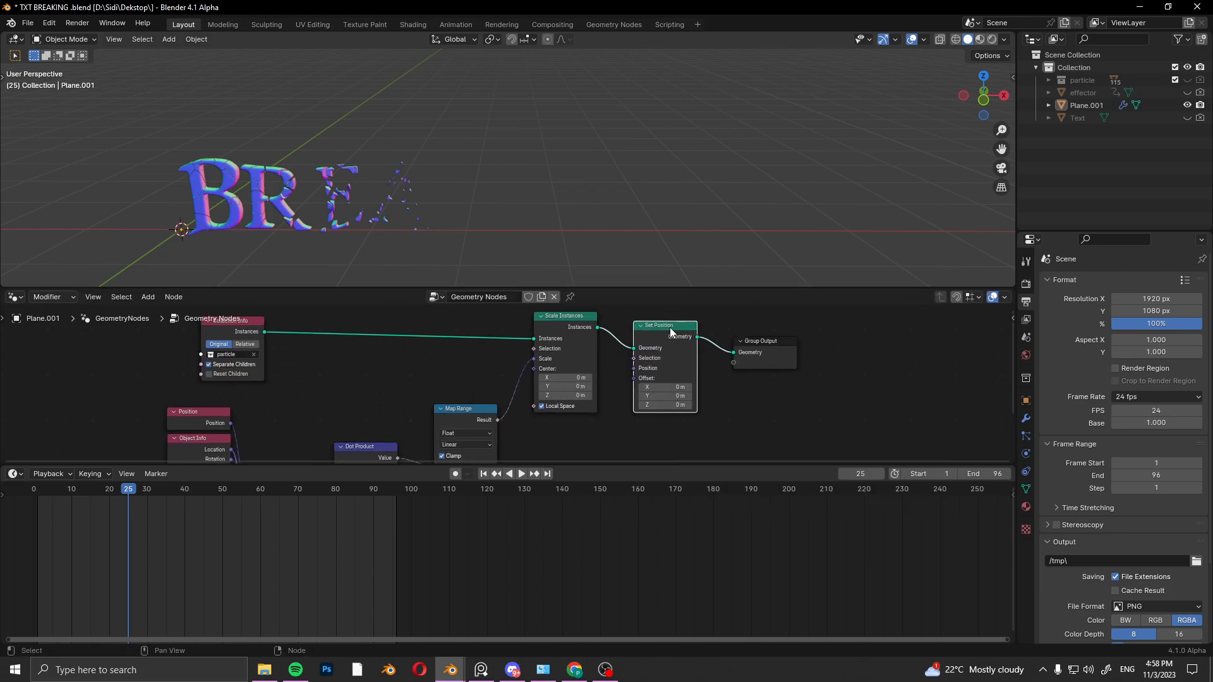
{"action": "left_click_drag", "start_coordinate": [668, 329], "coordinate": [687, 315]}
- Add a Noise Texture node with its Color output feeding the Set Position Offset
{"action": "left_click", "coordinate": [654, 369]}
{"action": "key", "text": "shift+a"}
{"action": "type", "text": "nois"}
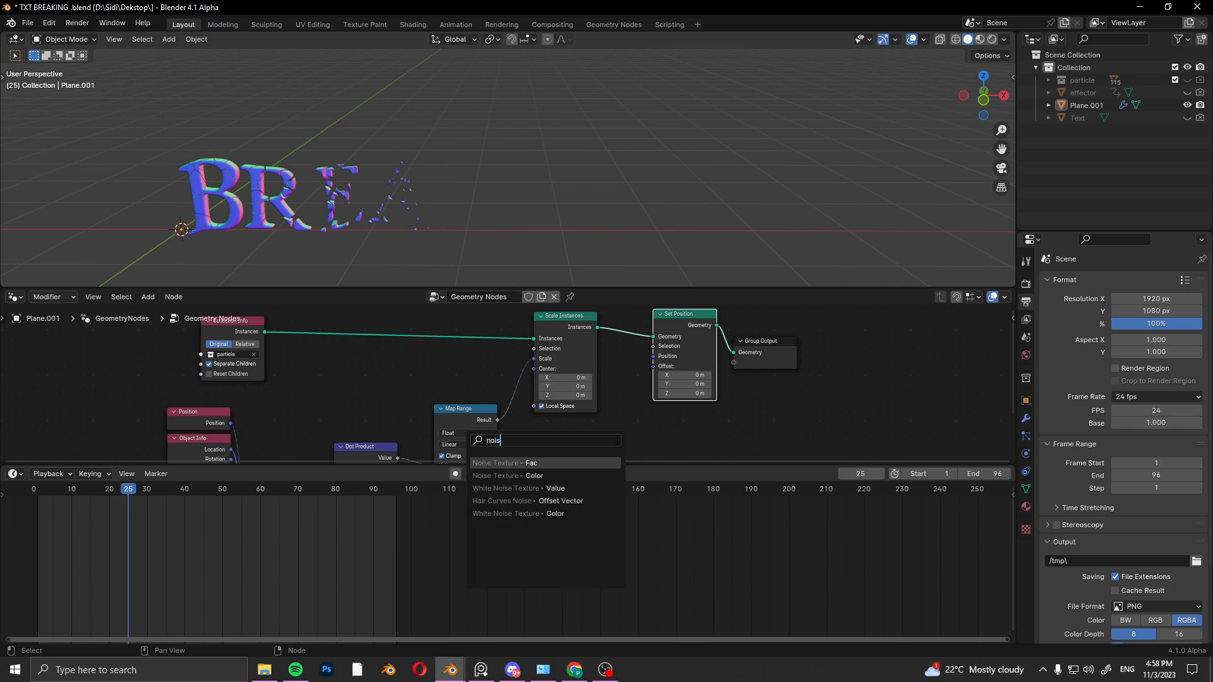
{"action": "left_click", "coordinate": [529, 475]}
{"action": "left_click", "coordinate": [558, 461]}
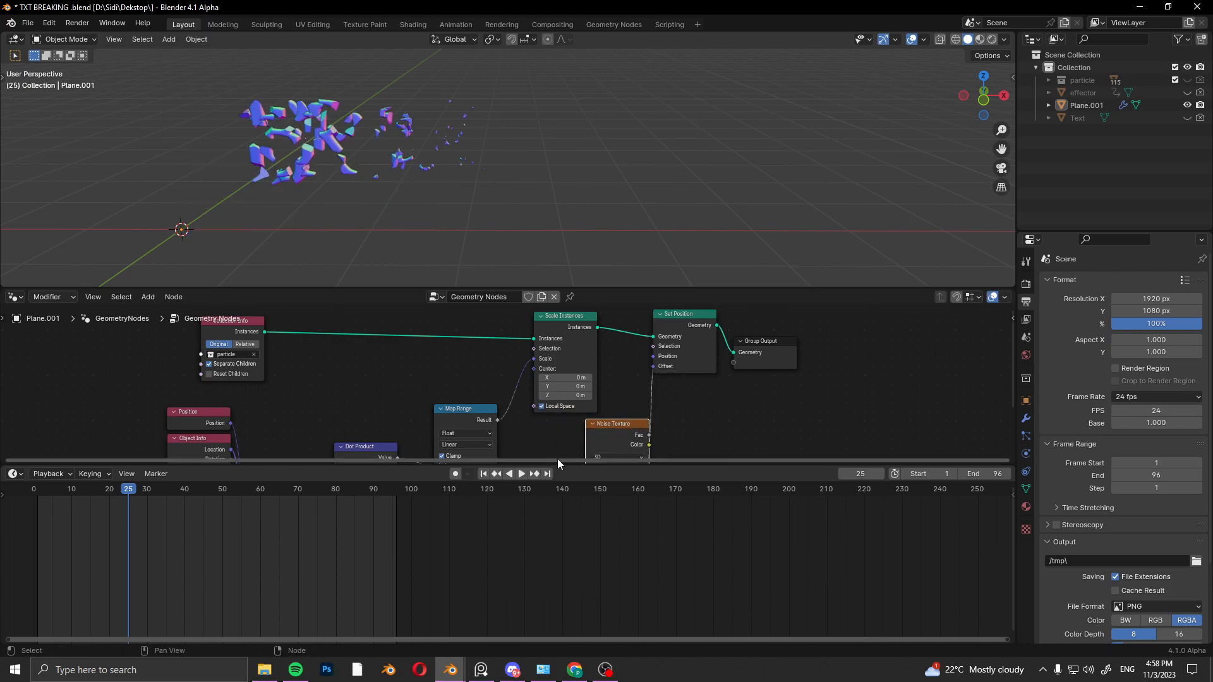
- Duplicate the Subtract node and insert the copy between the Noise Texture's Color and the Set Position Offset
{"action": "middle_click_drag", "start_coordinate": [557, 462], "coordinate": [530, 411]}
{"action": "scroll", "coordinate": [531, 411], "scroll_direction": "down", "scroll_amount": 3}
{"action": "left_click", "coordinate": [312, 424]}
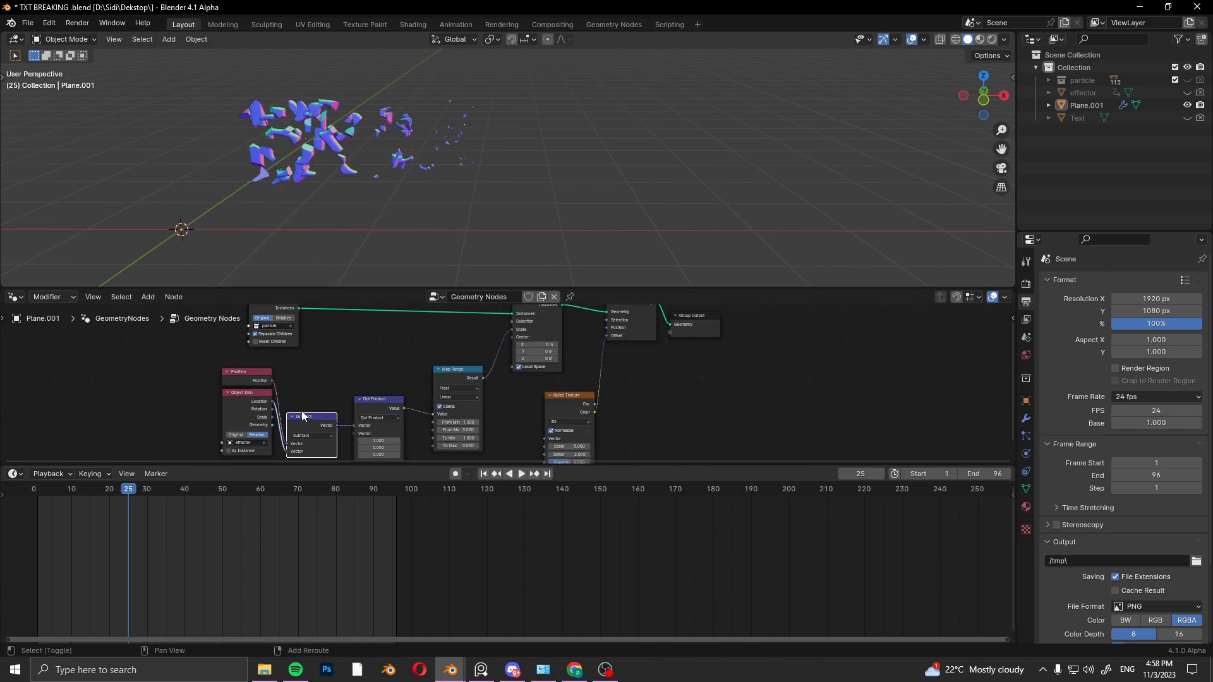
{"action": "key", "text": "shift+d"}
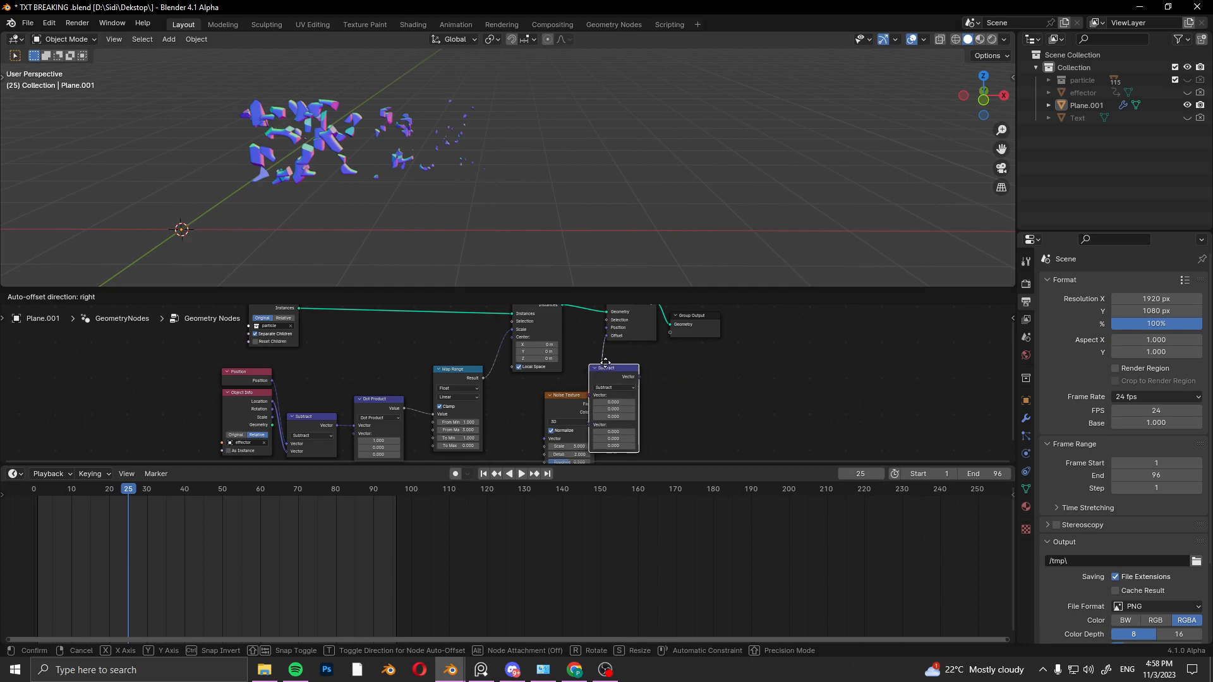
{"action": "left_click", "coordinate": [612, 361]}
- Insert another copy of the Subtract node before the Set Position Offset, change its operation to Scale and set the scale to 0.04
{"action": "middle_click_drag", "start_coordinate": [665, 381], "coordinate": [605, 384]}
{"action": "scroll", "coordinate": [593, 374], "scroll_direction": "up", "scroll_amount": 1}
{"action": "key", "text": "shift+d"}
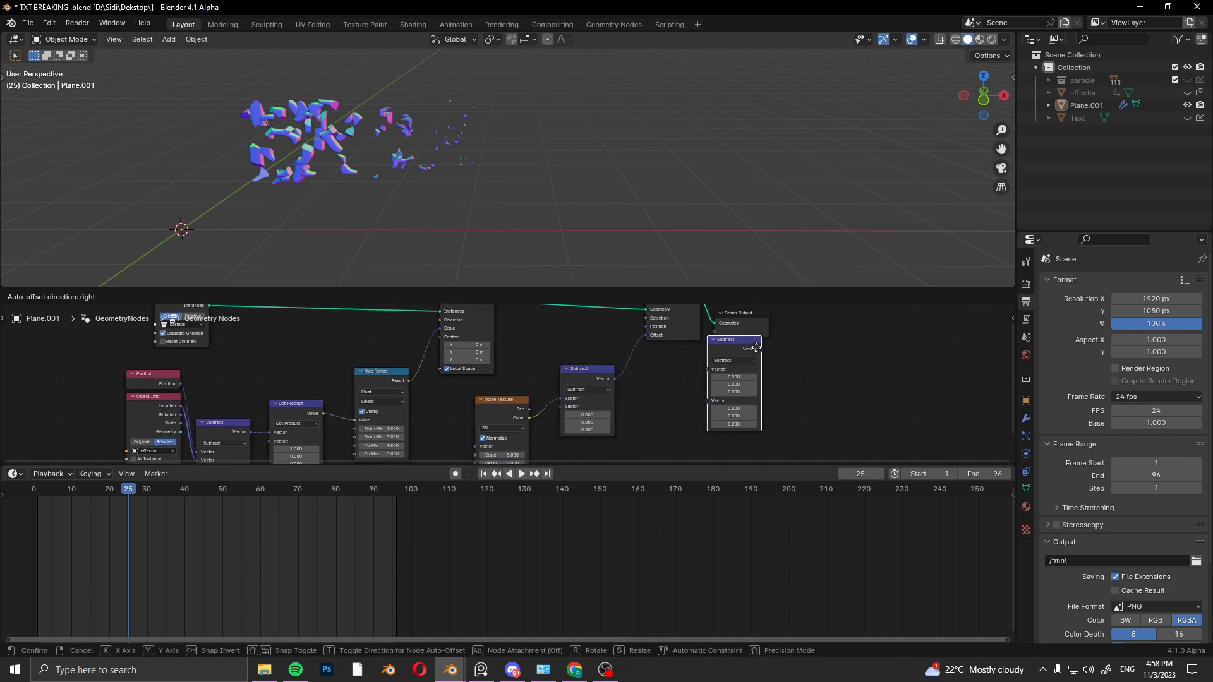
{"action": "left_click", "coordinate": [678, 354]}
{"action": "left_click", "coordinate": [672, 364]}
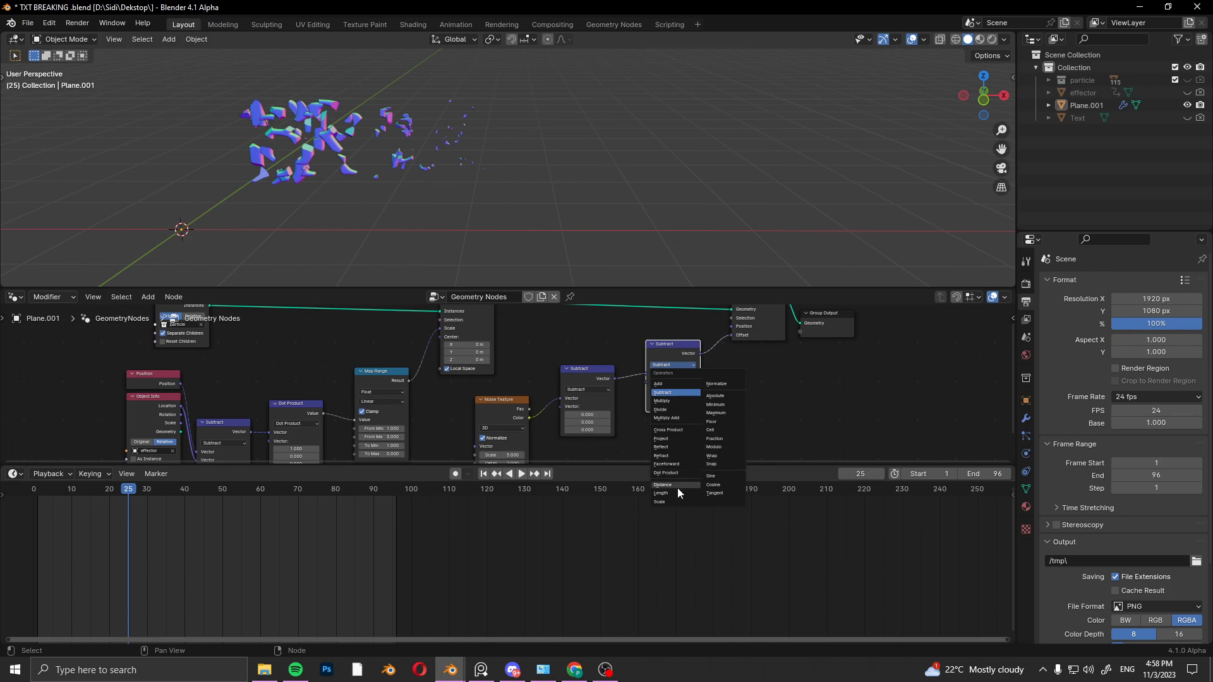
{"action": "left_click", "coordinate": [673, 500]}
{"action": "left_click", "coordinate": [676, 382]}
{"action": "key", "text": "BackSpace"}
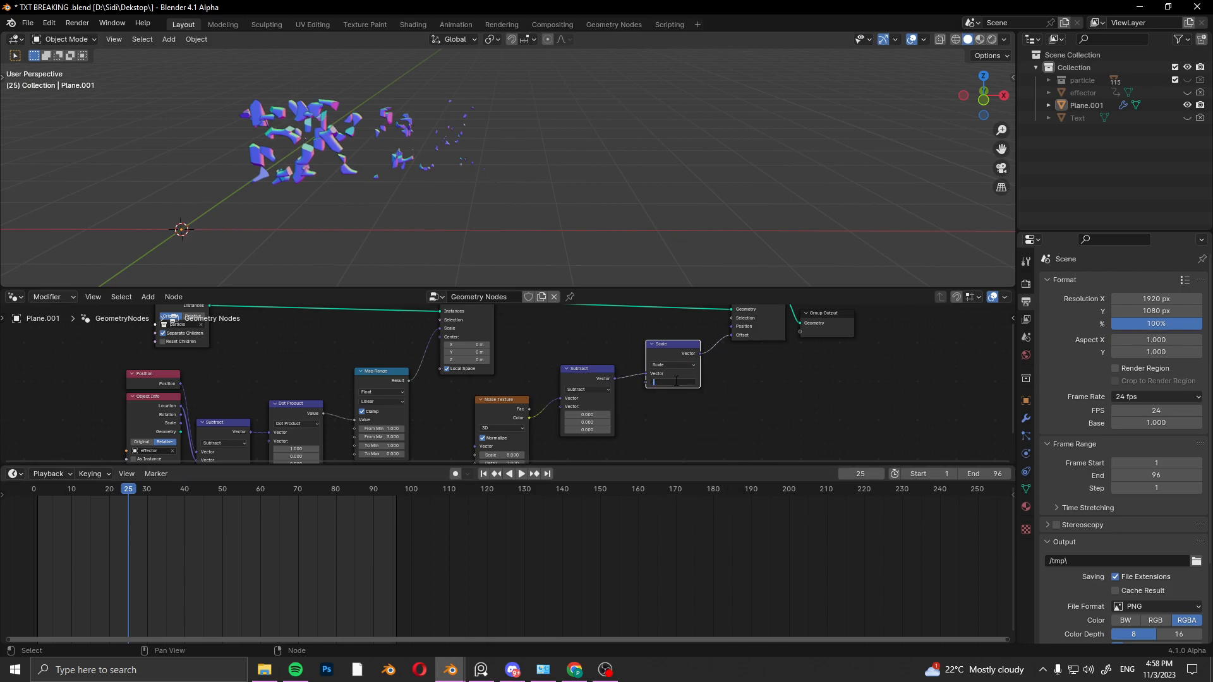
{"action": "type", "text": "0"}
{"action": "key", "text": "Return"}
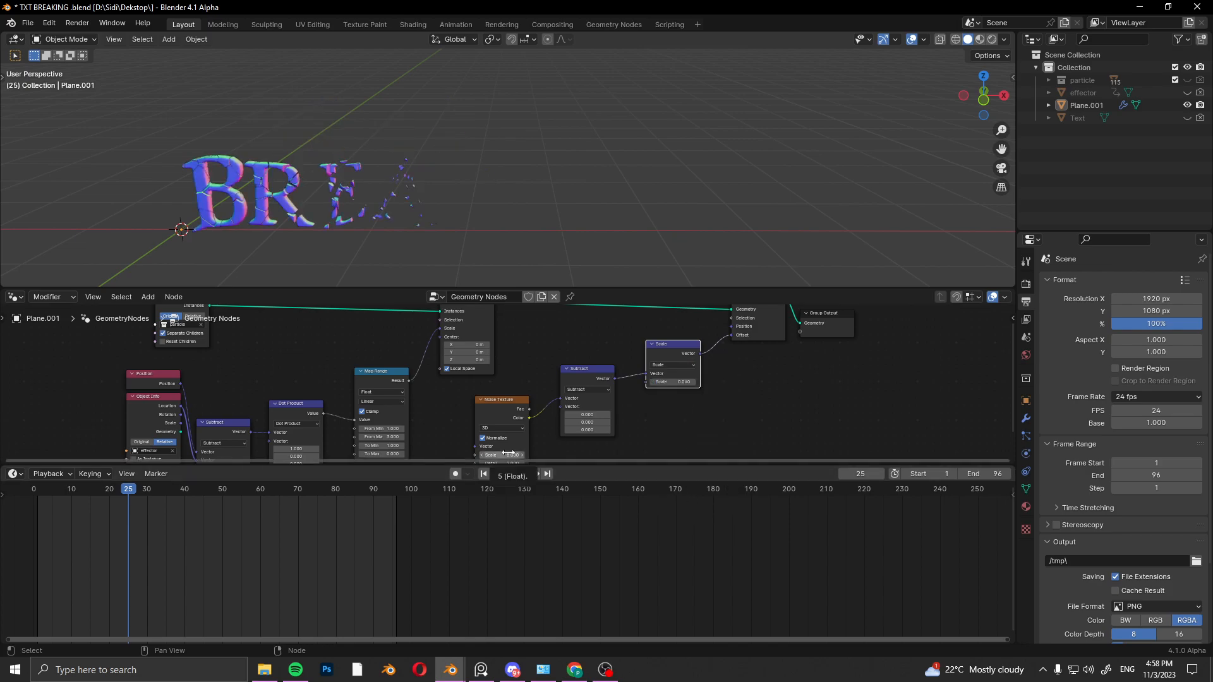
- Set the Noise Texture scale to 13 and all three components of the connected Subtract node's second vector to 0.5
{"action": "left_click", "coordinate": [504, 455]}
{"action": "type", "text": "13"}
{"action": "key", "text": "Return"}
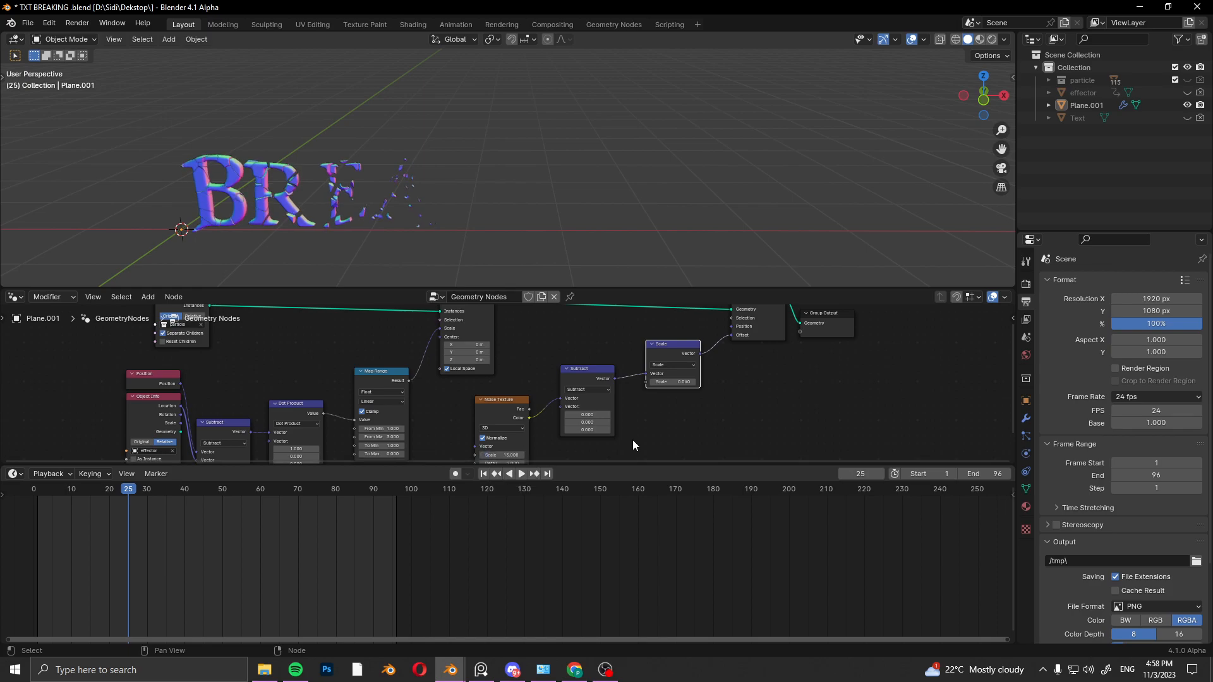
{"action": "left_click_drag", "start_coordinate": [584, 414], "coordinate": [584, 430]}
{"action": "type", "text": ".5"}
{"action": "key", "text": "Return"}
- Reposition the Noise Texture node beside its Subtract node and switch its dimensions to 4D
{"action": "middle_click_drag", "start_coordinate": [493, 446], "coordinate": [520, 405]}
{"action": "left_click_drag", "start_coordinate": [520, 406], "coordinate": [540, 379]}
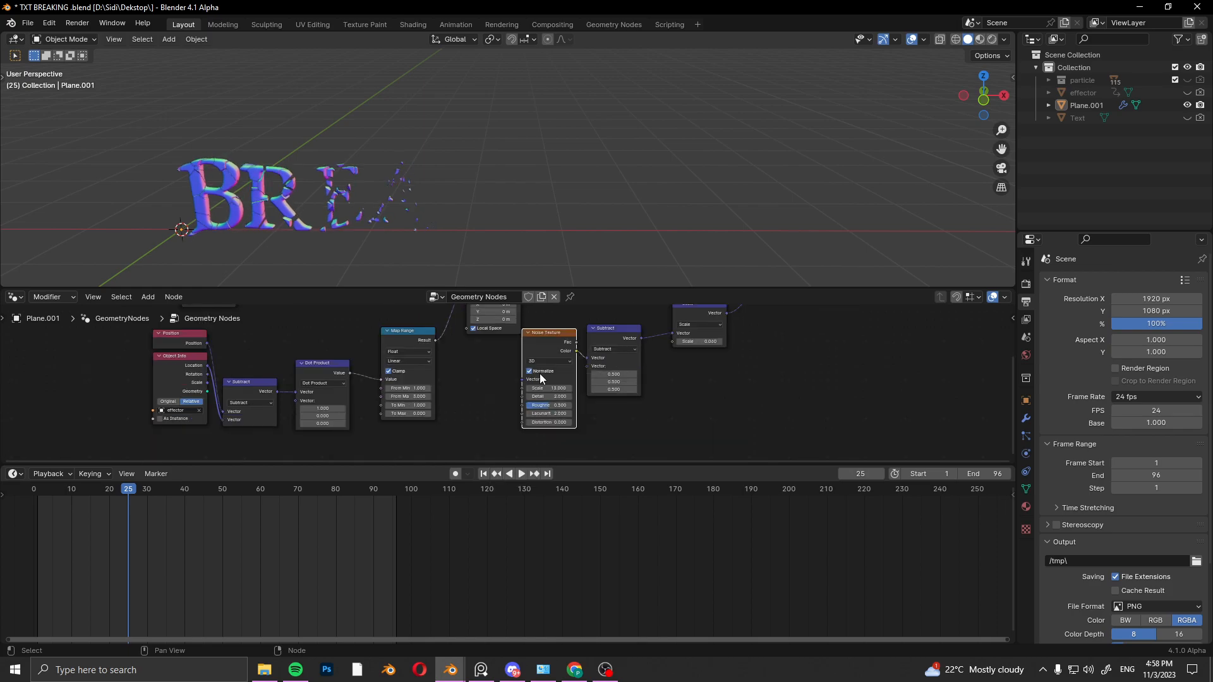
{"action": "left_click", "coordinate": [549, 361]}
{"action": "left_click", "coordinate": [551, 406]}
{"action": "scroll", "coordinate": [531, 395], "scroll_direction": "up", "scroll_amount": 2}
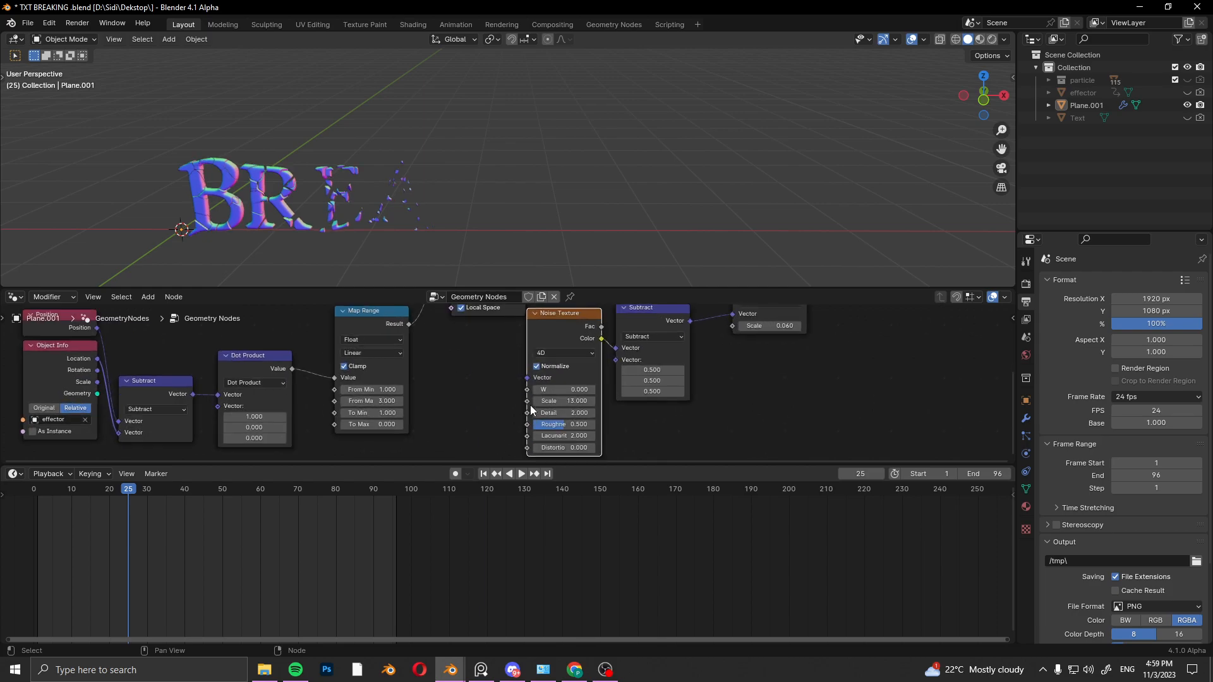
- Add a Scene Time node with its Frame output feeding the Noise Texture's W input
{"action": "left_click_drag", "start_coordinate": [537, 390], "coordinate": [473, 412]}
{"action": "type", "text": "sce"}
{"action": "left_click", "coordinate": [400, 444]}
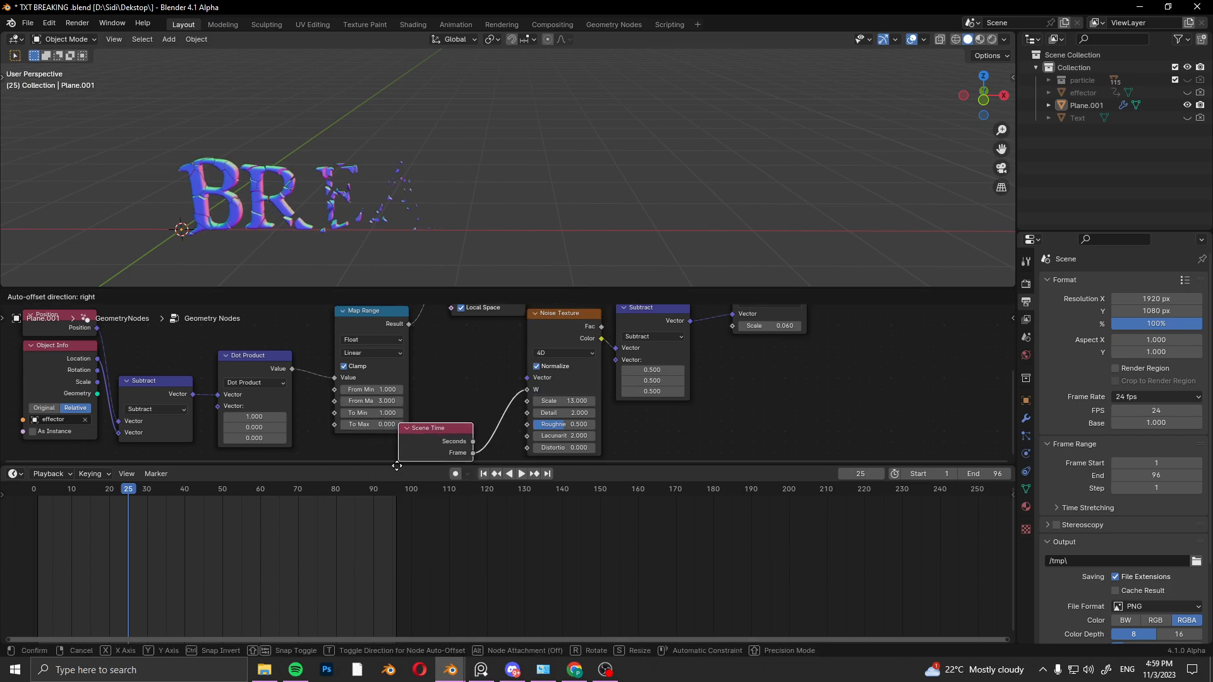
{"action": "left_click", "coordinate": [399, 465]}
- Duplicate the Scale node and insert the copy between Scene Time and the Noise Texture's W input
{"action": "scroll", "coordinate": [455, 442], "scroll_direction": "down", "scroll_amount": 2}
{"action": "left_click", "coordinate": [690, 324]}
{"action": "key", "text": "shift+d"}
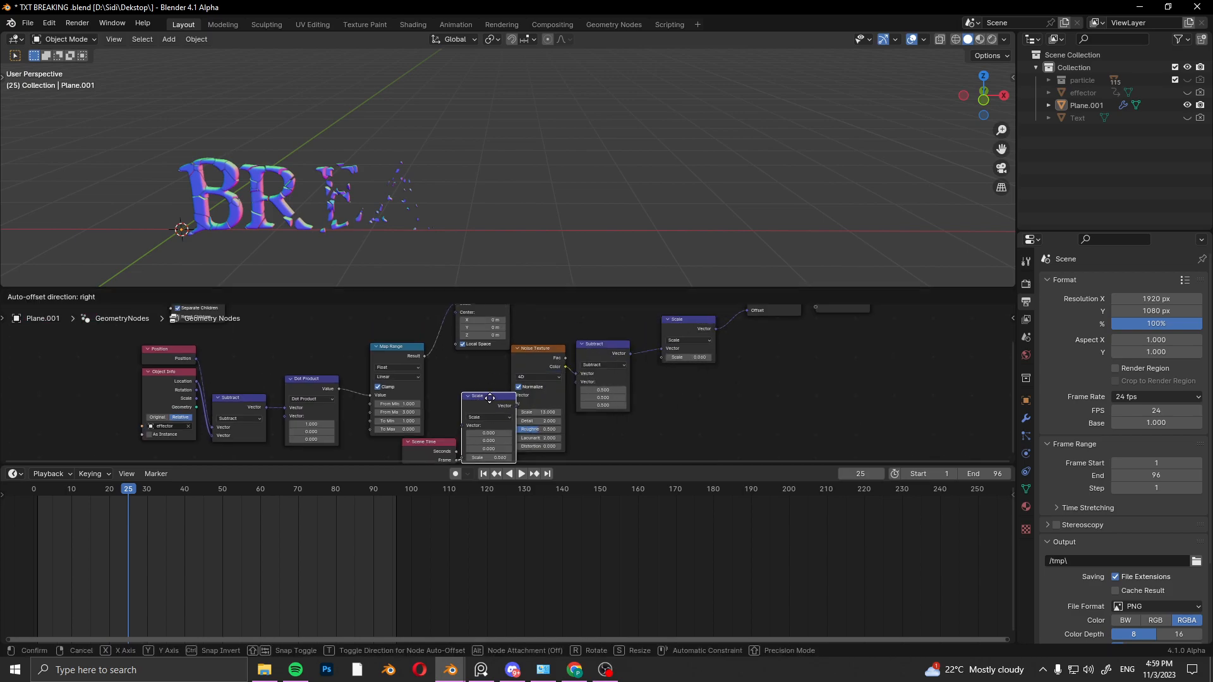
{"action": "left_click", "coordinate": [515, 397]}
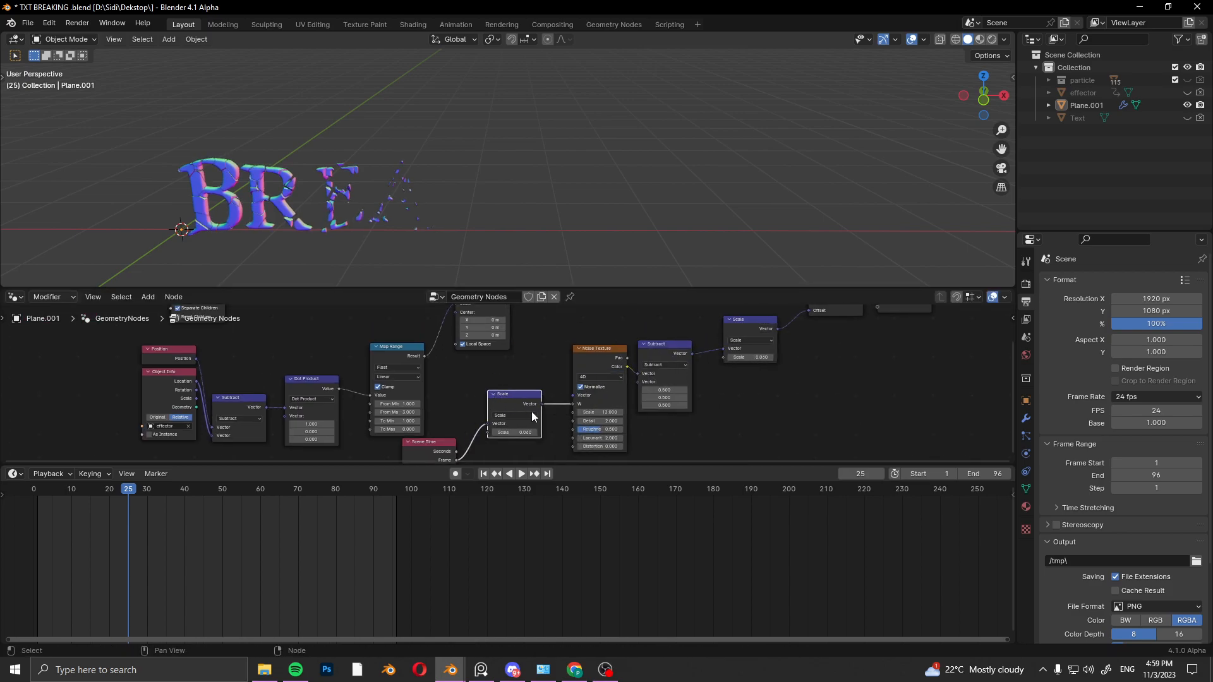
- Play the animation and tune the Scale node feeding W to 0.007 and the one feeding the Offset to 0.075
{"action": "key", "text": "KP_Decimal"}
{"action": "key", "text": "space"}
{"action": "scroll", "coordinate": [371, 237], "scroll_direction": "up", "scroll_amount": 4}
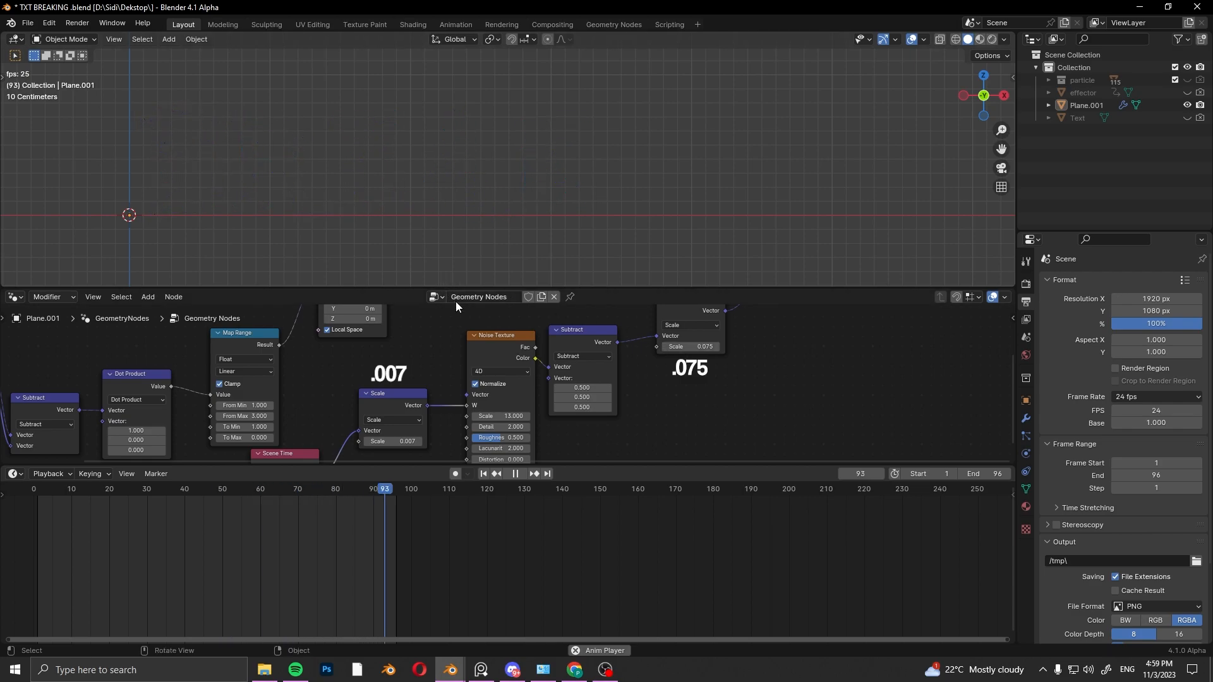
- Add a second Set Position node between the first Set Position and Group Output
{"action": "key", "text": "Home"}
{"action": "key", "text": "shift+a"}
{"action": "type", "text": "set"}
{"action": "key", "text": "Return"}
{"action": "left_click", "coordinate": [633, 362]}
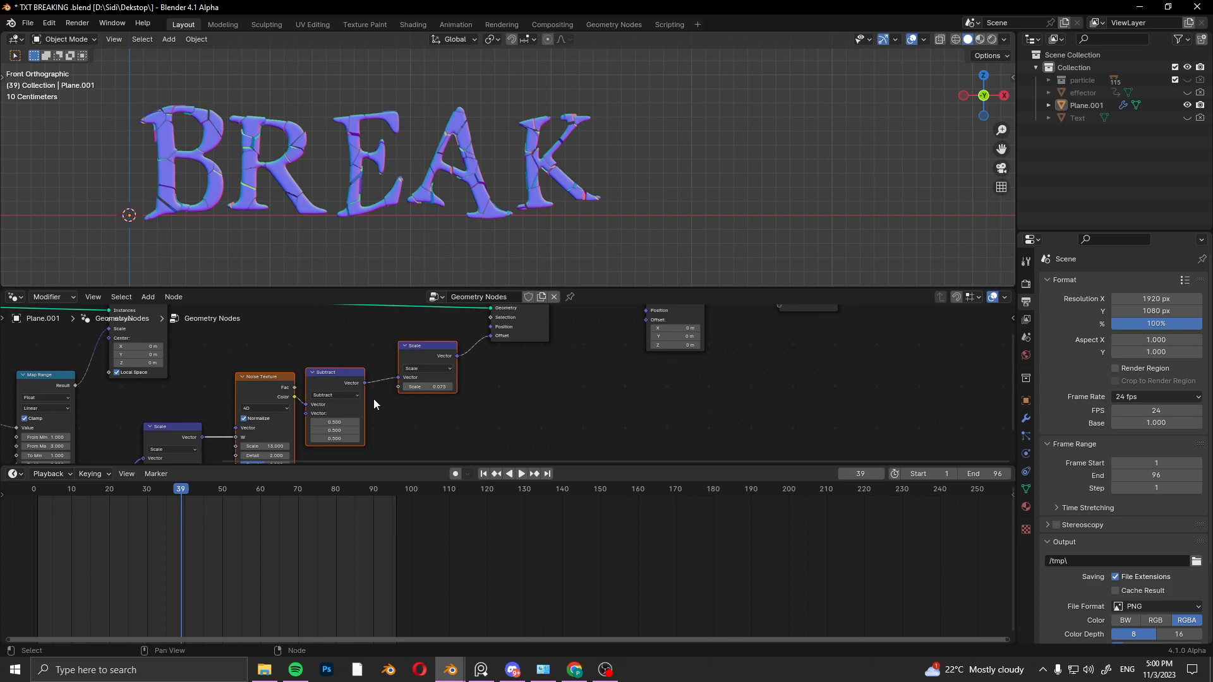
- Duplicate the Noise Texture, Subtract and Scale nodes and place the copies beneath the second Set Position node
{"action": "key", "text": "shift+d"}
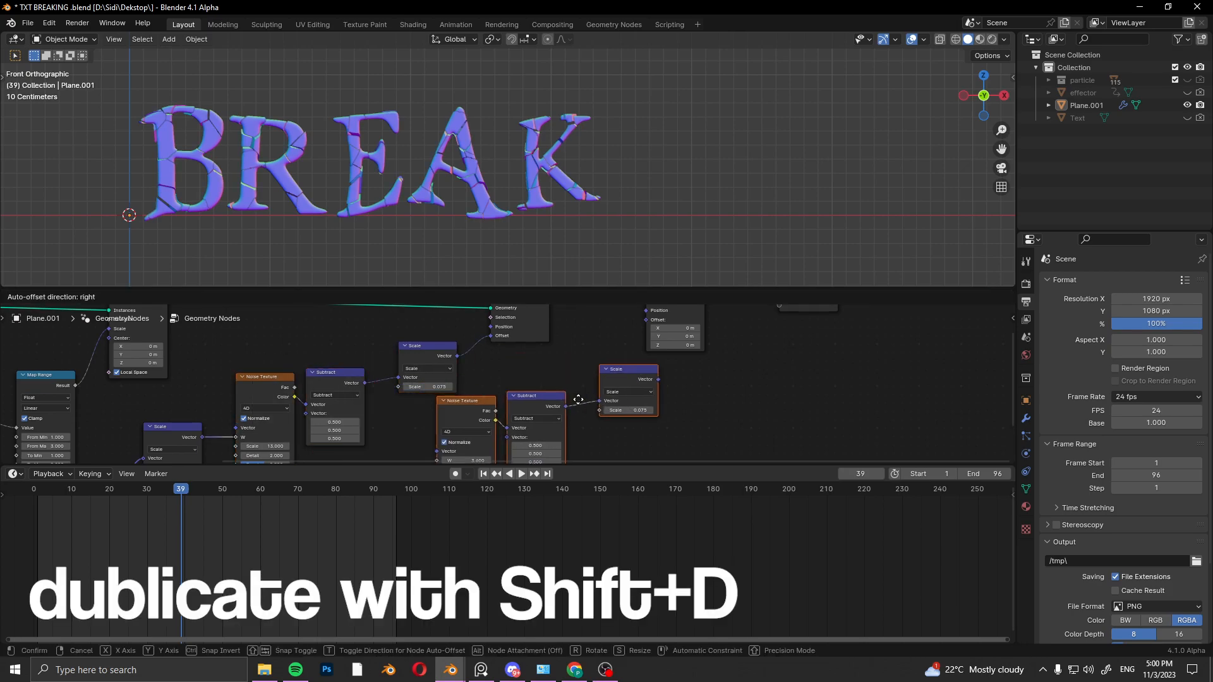
{"action": "left_click_drag", "start_coordinate": [517, 283], "coordinate": [620, 358]}
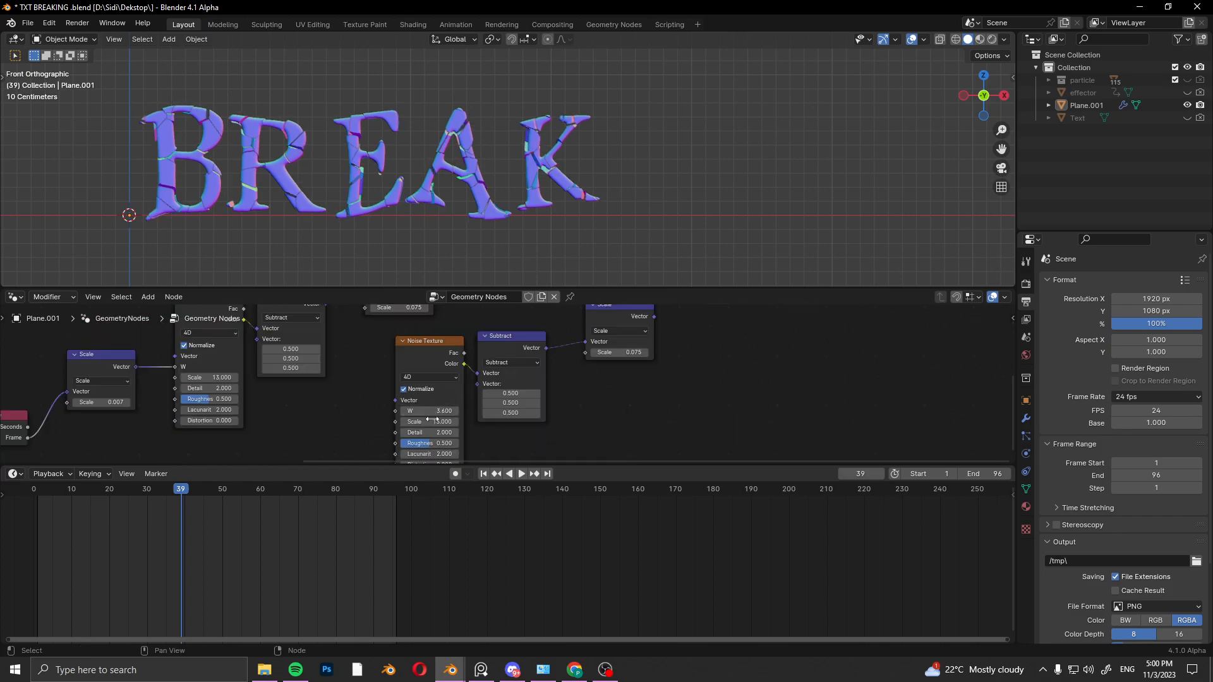
- Keyframe the duplicated Scale node's Scale value at frame 1, and at 0 on frame 20
{"action": "left_click", "coordinate": [37, 490]}
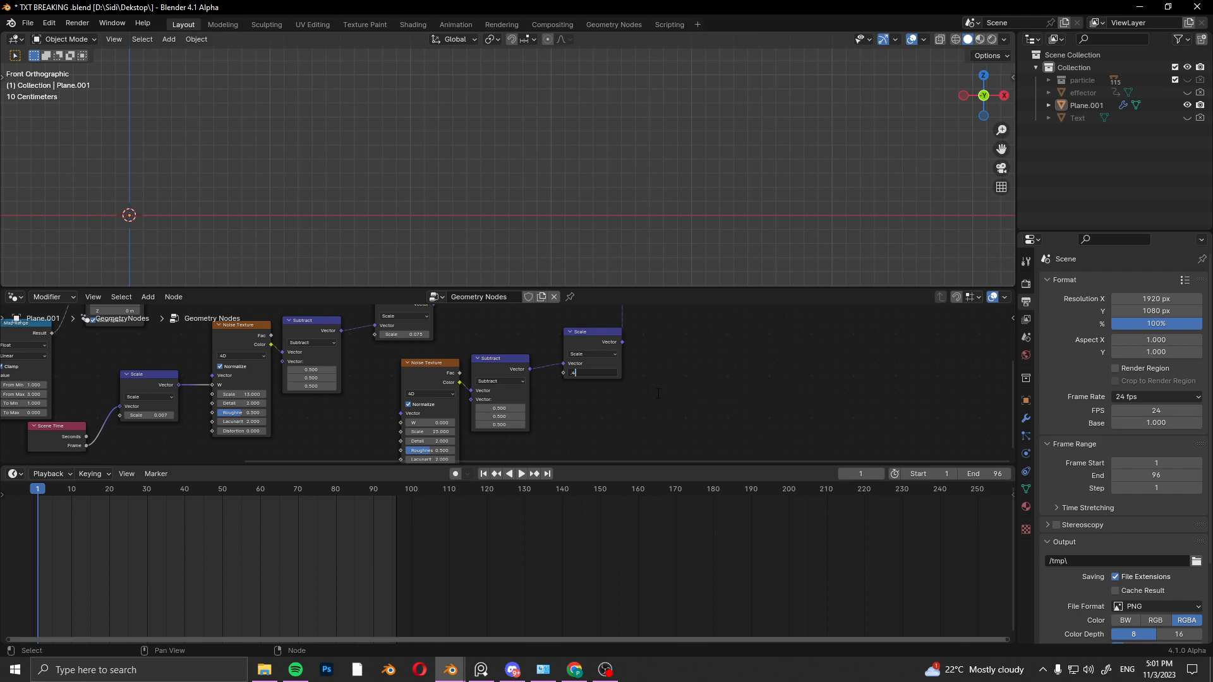
{"action": "key", "text": "space"}
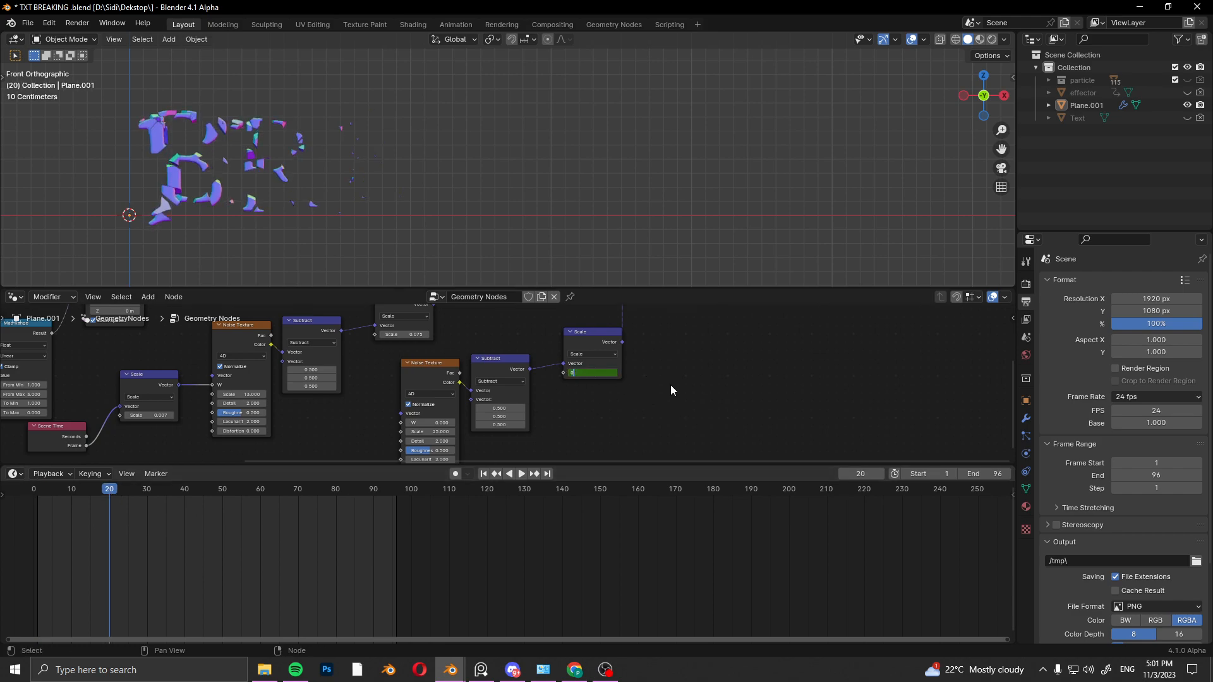
{"action": "key", "text": "Return"}
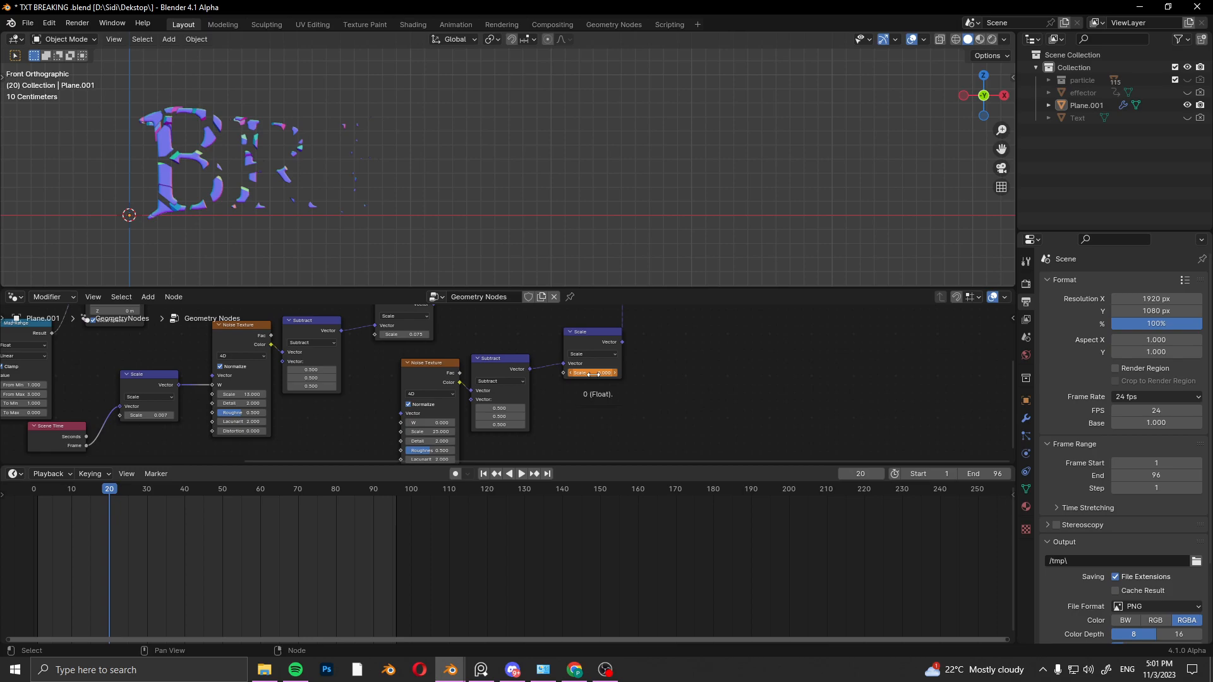
- Keyframe the duplicated Scale node's Scale at 0.4 on frame 96 and at 0 on frame 76, and play the animation
{"action": "left_click", "coordinate": [396, 491]}
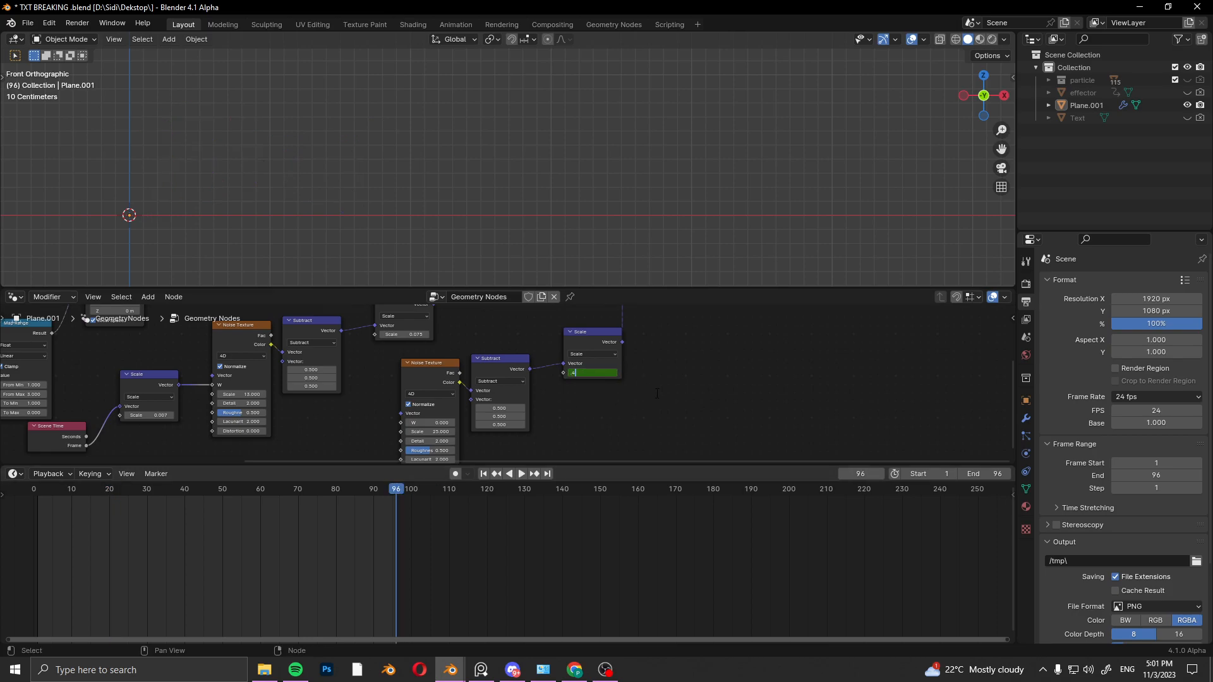
{"action": "left_click", "coordinate": [863, 474]}
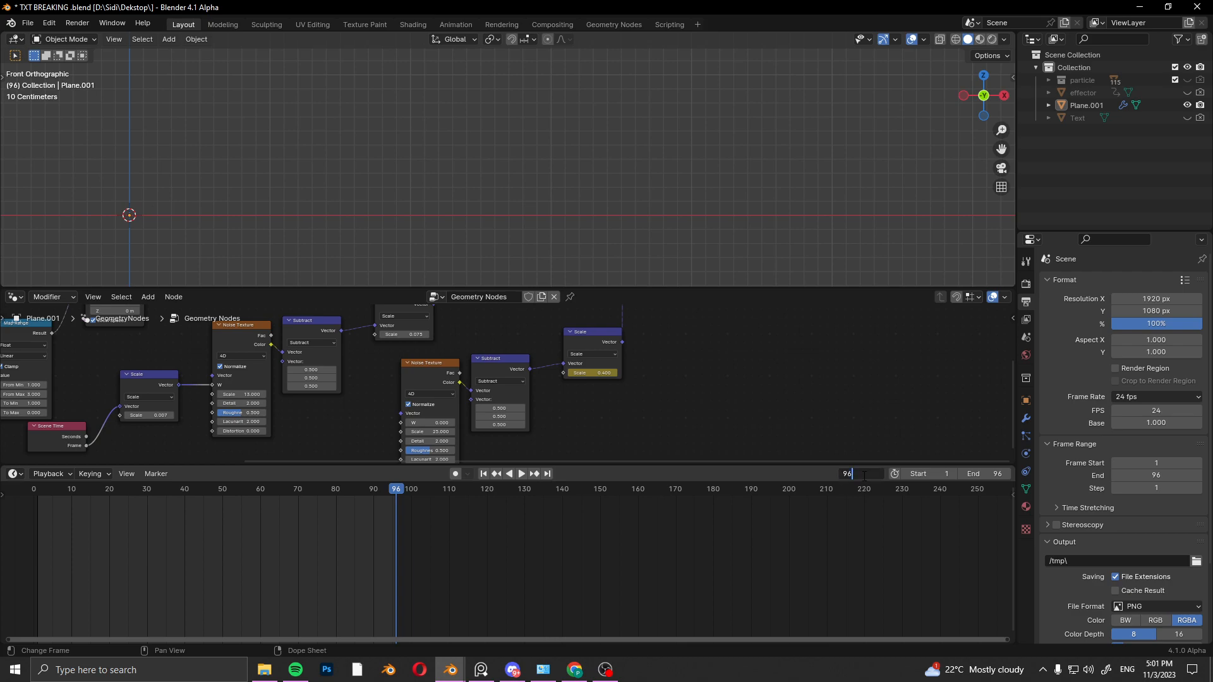
{"action": "type", "text": "-20"}
{"action": "key", "text": "Return"}
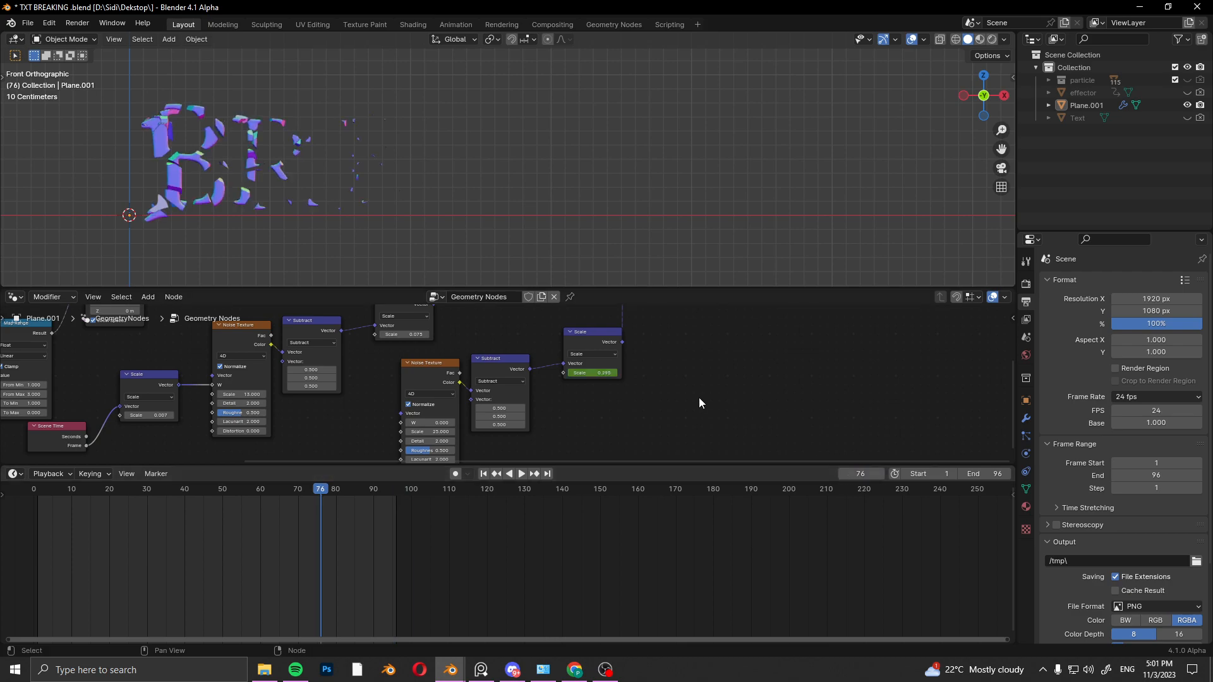
{"action": "type", "text": "0"}
{"action": "key", "text": "Return"}
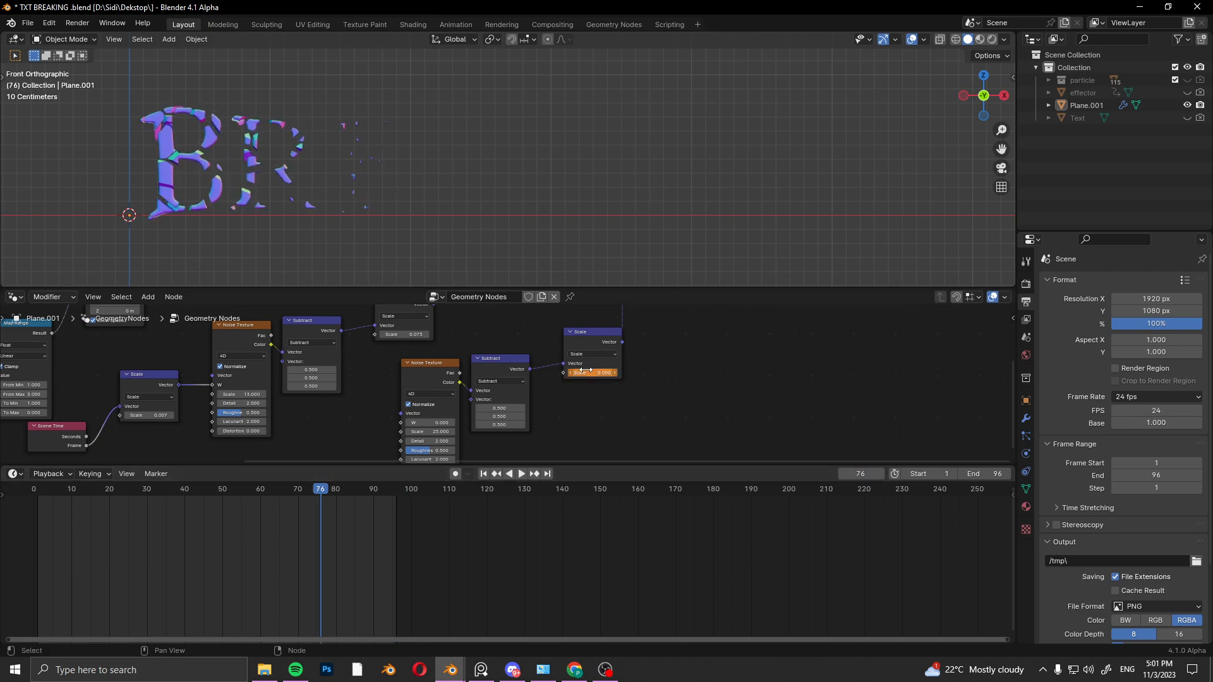
{"action": "key", "text": "space"}
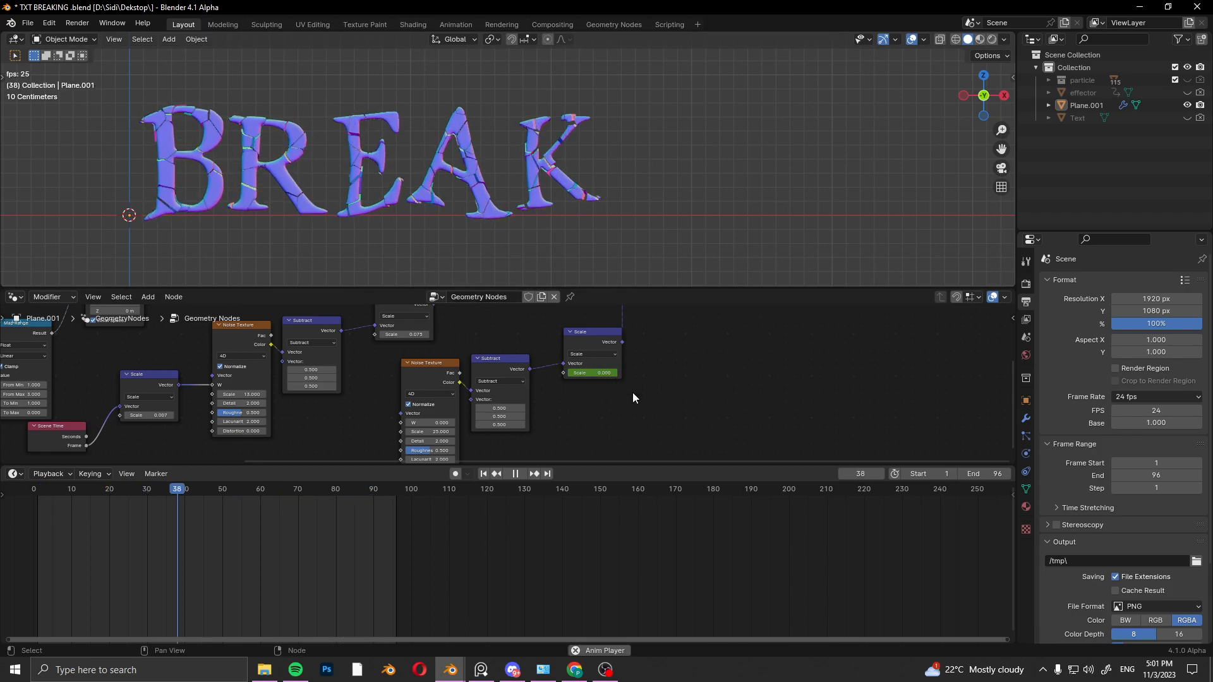
- Set the render engine to Cycles with GPU Compute as the device, and stop the playback
{"action": "left_click", "coordinate": [1026, 284]}
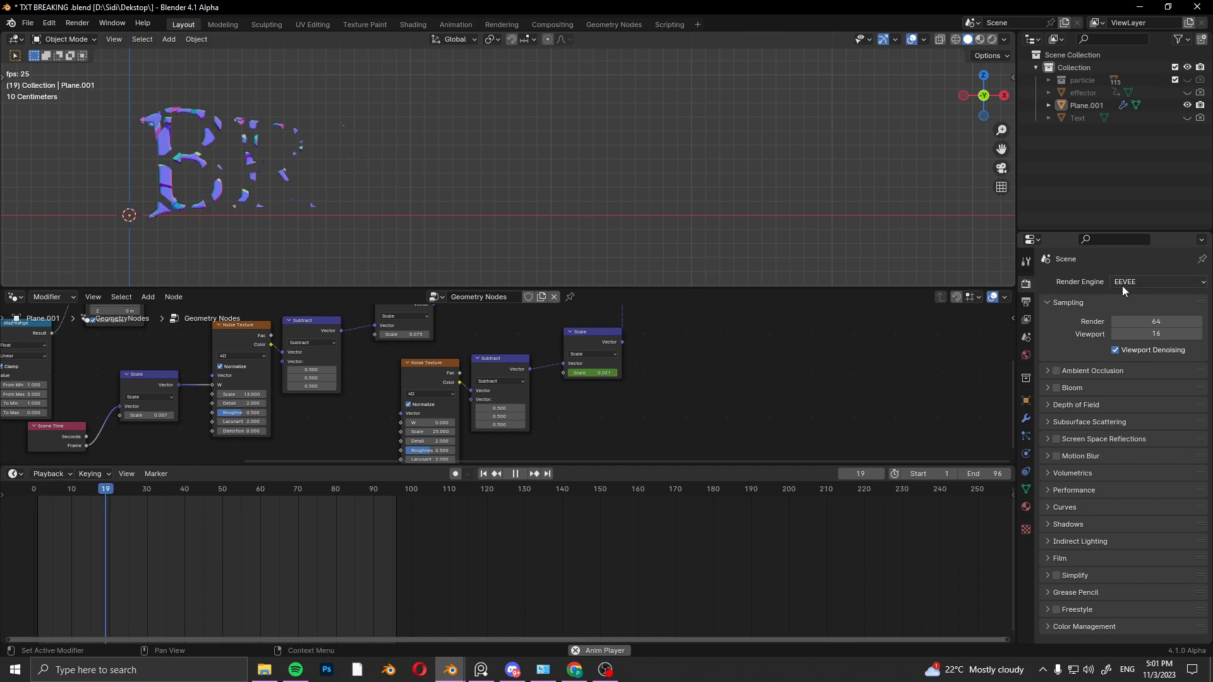
{"action": "left_click", "coordinate": [1126, 282]}
{"action": "left_click", "coordinate": [1147, 324]}
{"action": "left_click", "coordinate": [1148, 314]}
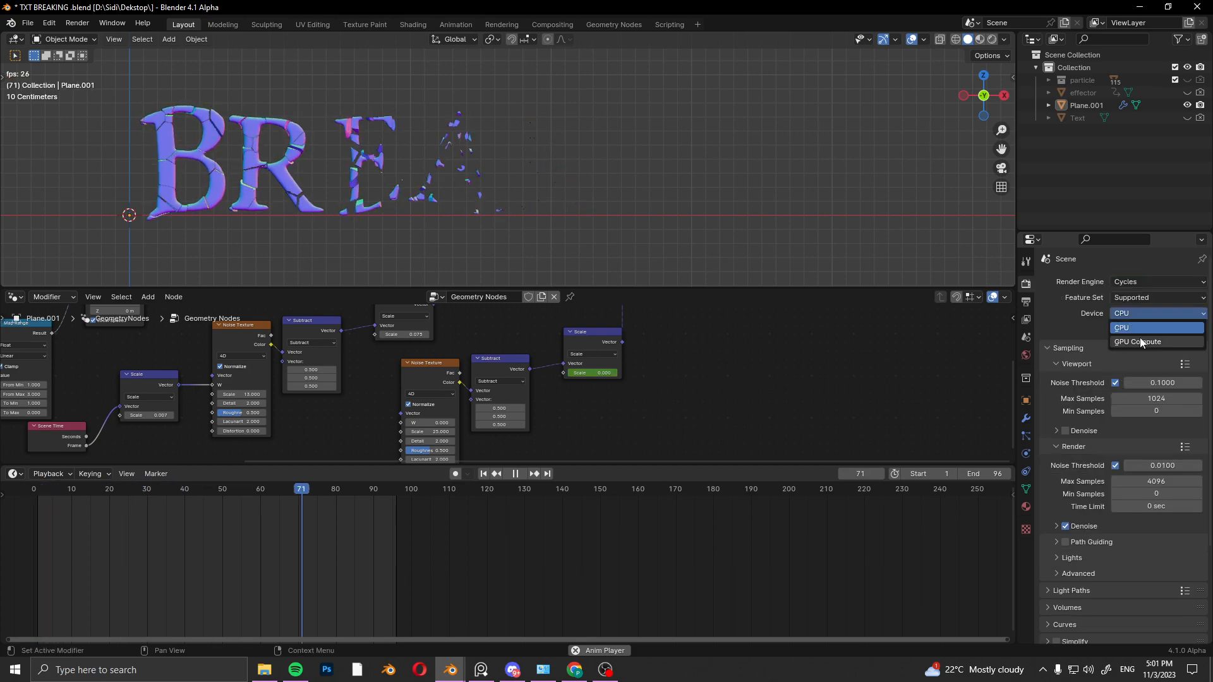
{"action": "left_click", "coordinate": [1140, 342]}
{"action": "key", "text": "Escape"}
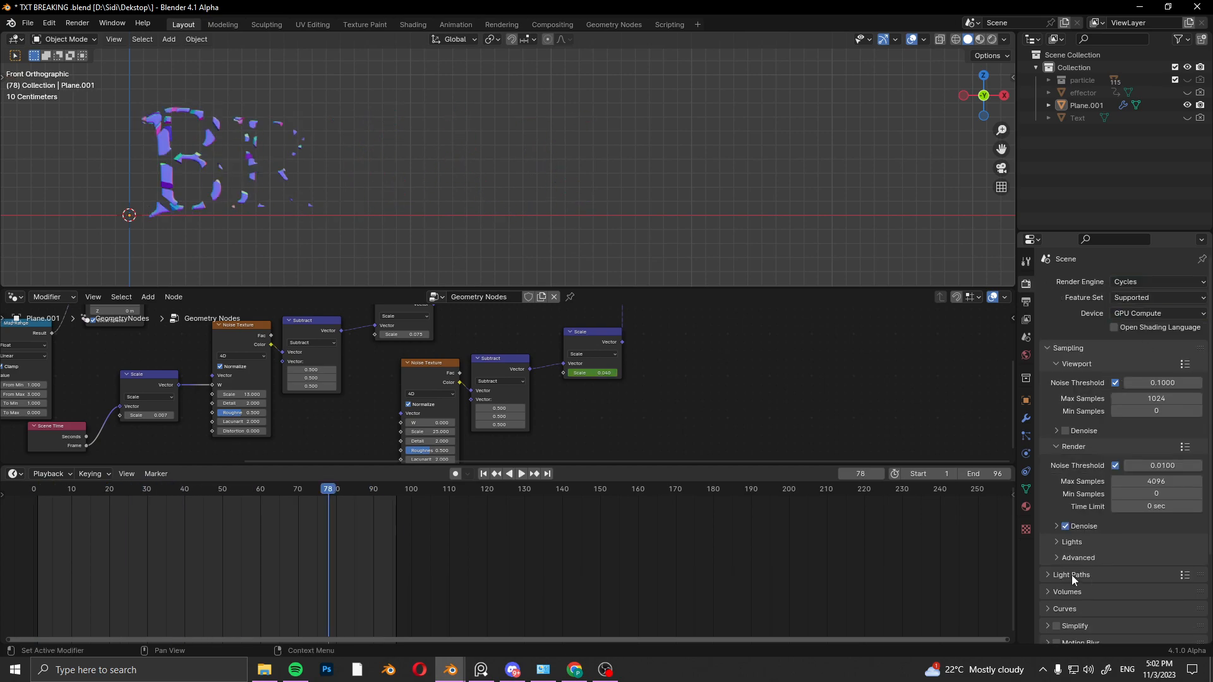
- Apply the Full Global Illumination light paths preset and enable a transparent film background
{"action": "left_click", "coordinate": [1185, 575]}
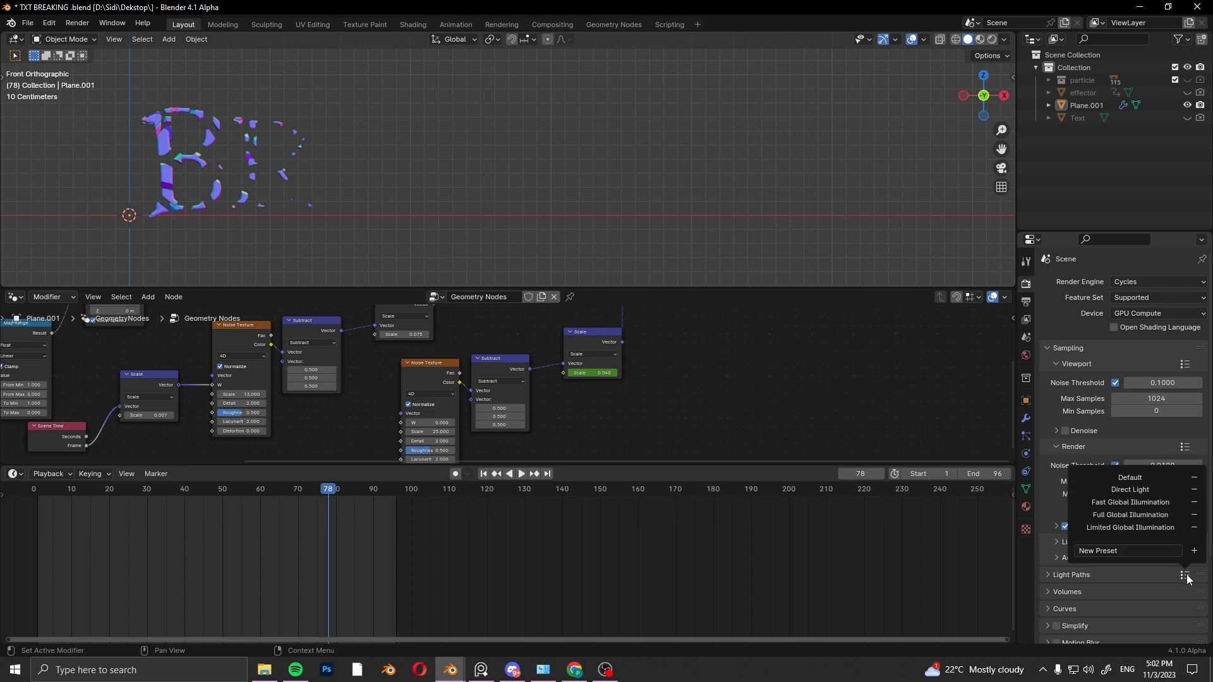
{"action": "left_click", "coordinate": [1144, 514]}
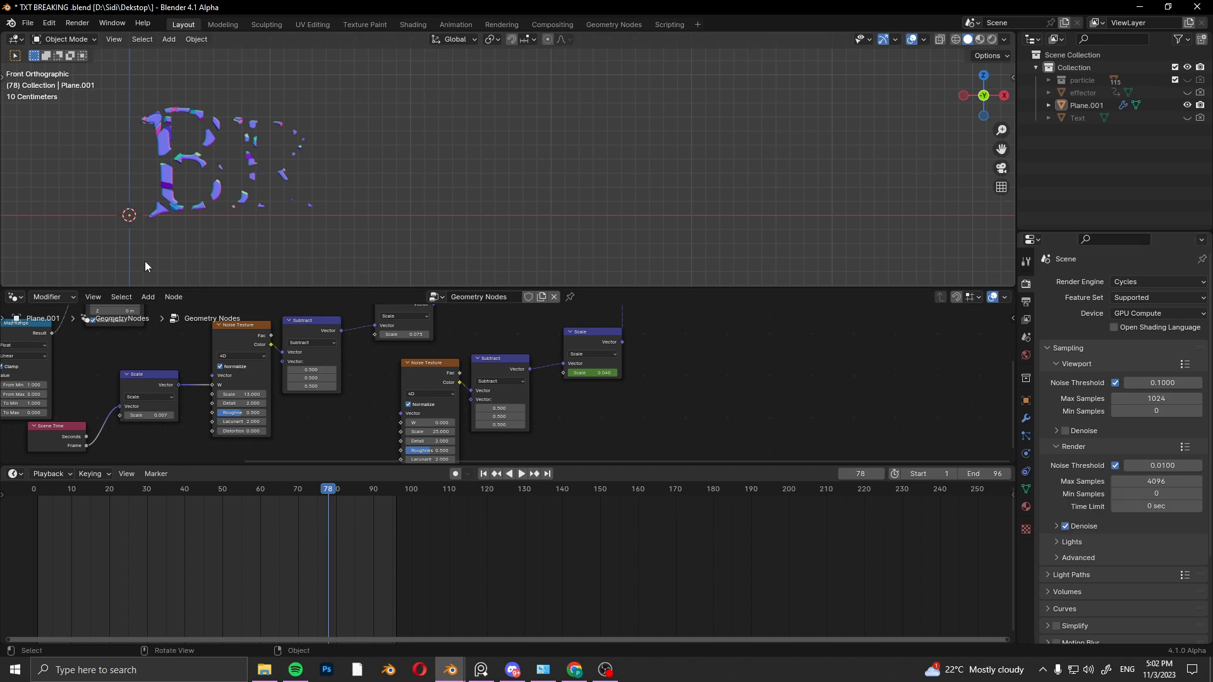
{"action": "scroll", "coordinate": [1050, 560], "scroll_direction": "down", "scroll_amount": 7}
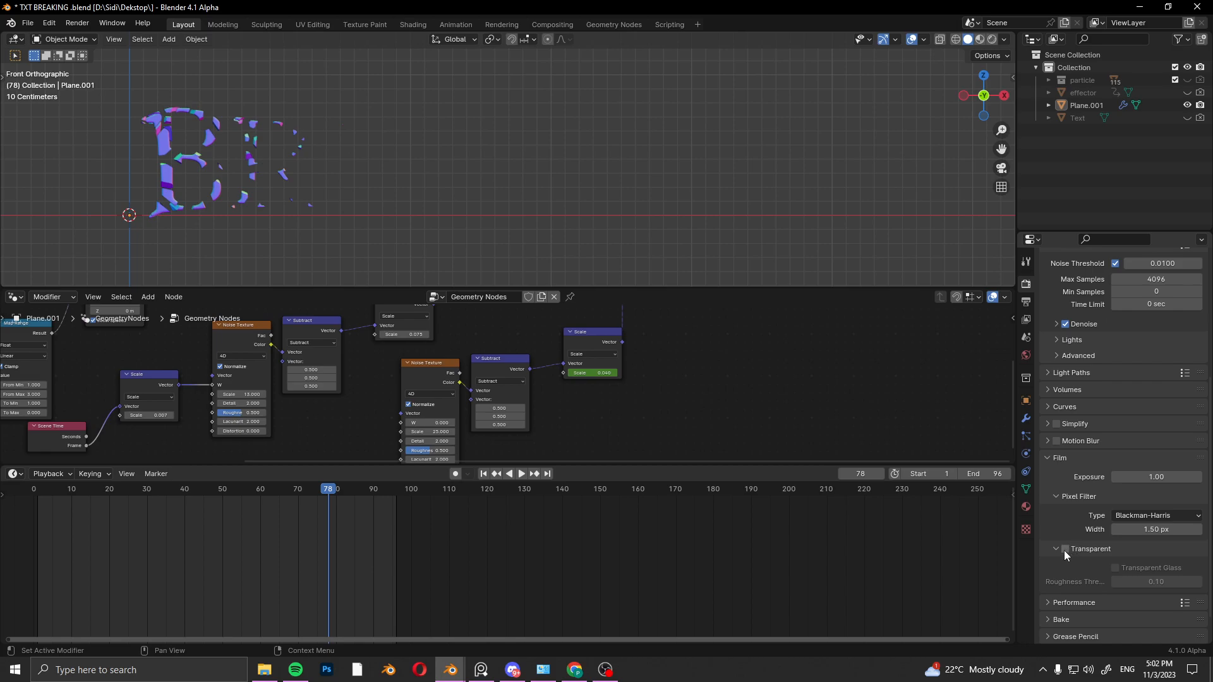
{"action": "left_click", "coordinate": [1066, 549]}
- Light the world with an environment texture using the 086_hdrmaps_com HDRI and show the viewport in rendered shading
{"action": "left_click", "coordinate": [1026, 355]}
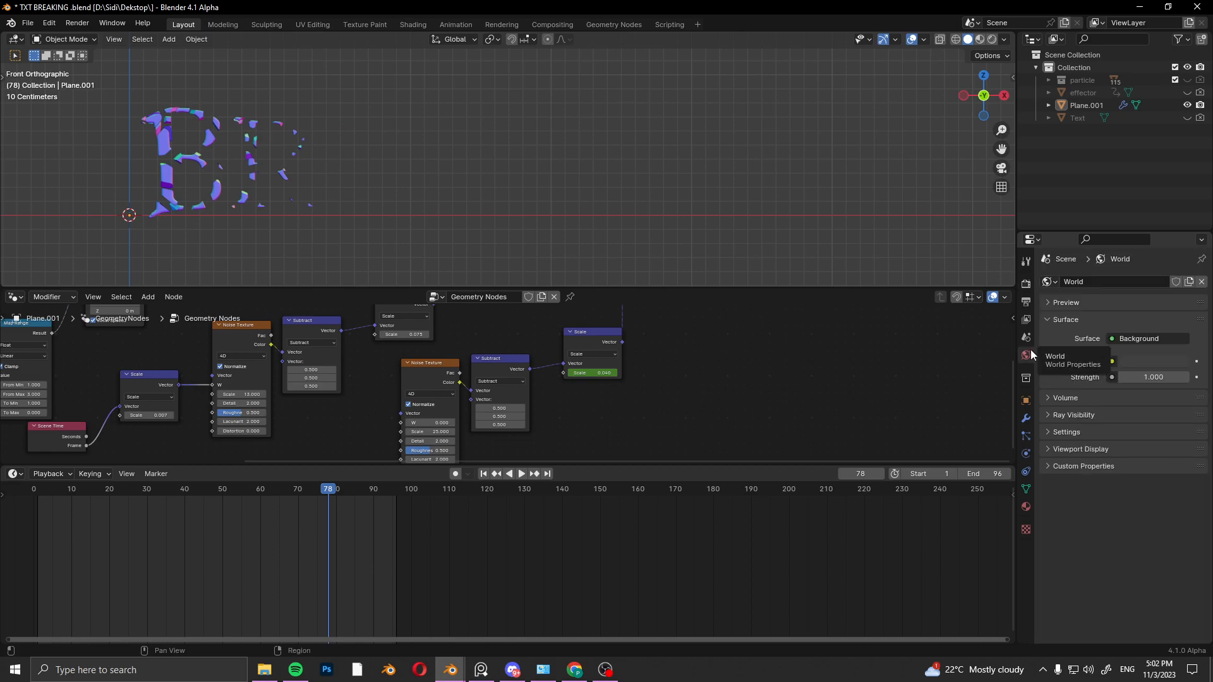
{"action": "left_click", "coordinate": [1112, 362]}
{"action": "left_click", "coordinate": [894, 423]}
{"action": "left_click", "coordinate": [1182, 377]}
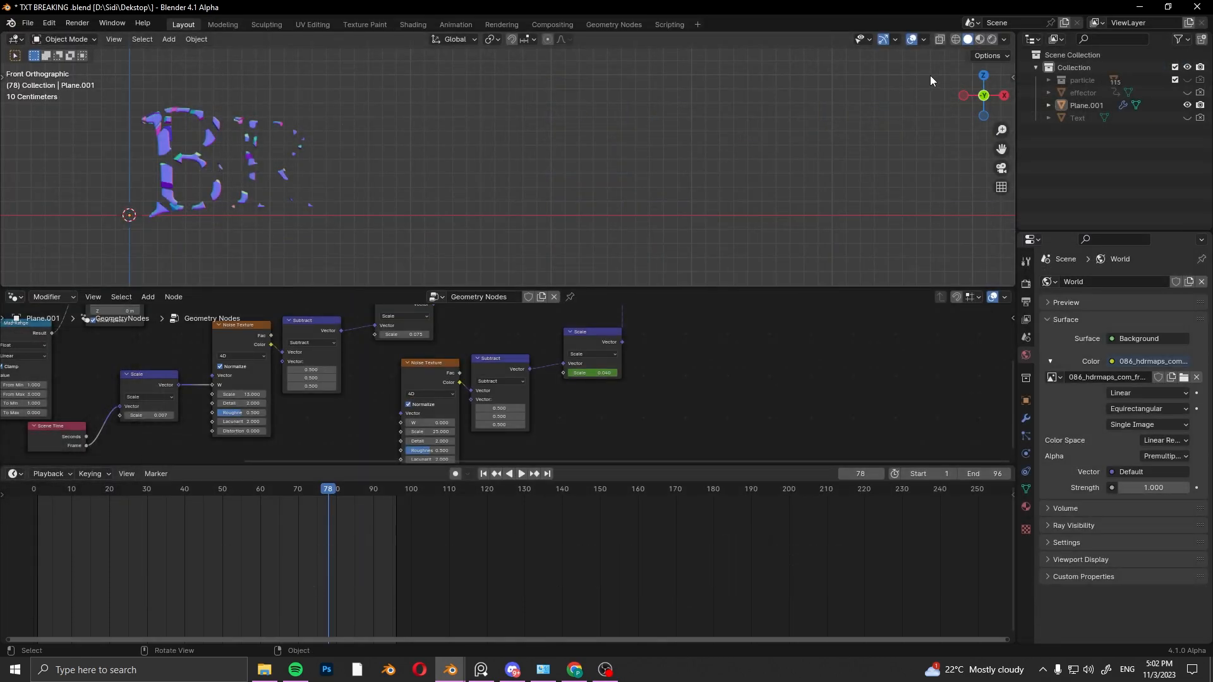
{"action": "left_click", "coordinate": [992, 42]}
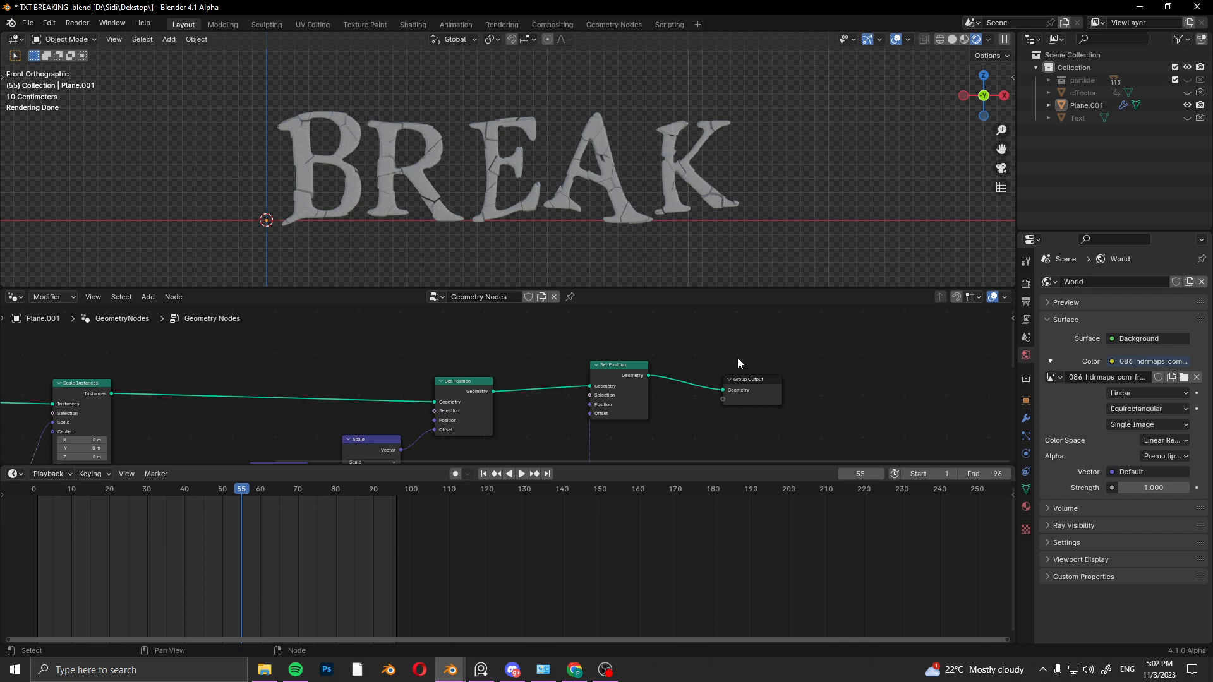
- Insert a Set Material node between the second Set Position and Group Output, and assign it the existing material named Material
{"action": "key", "text": "shift+a"}
{"action": "type", "text": "se"}
{"action": "left_click", "coordinate": [825, 361]}
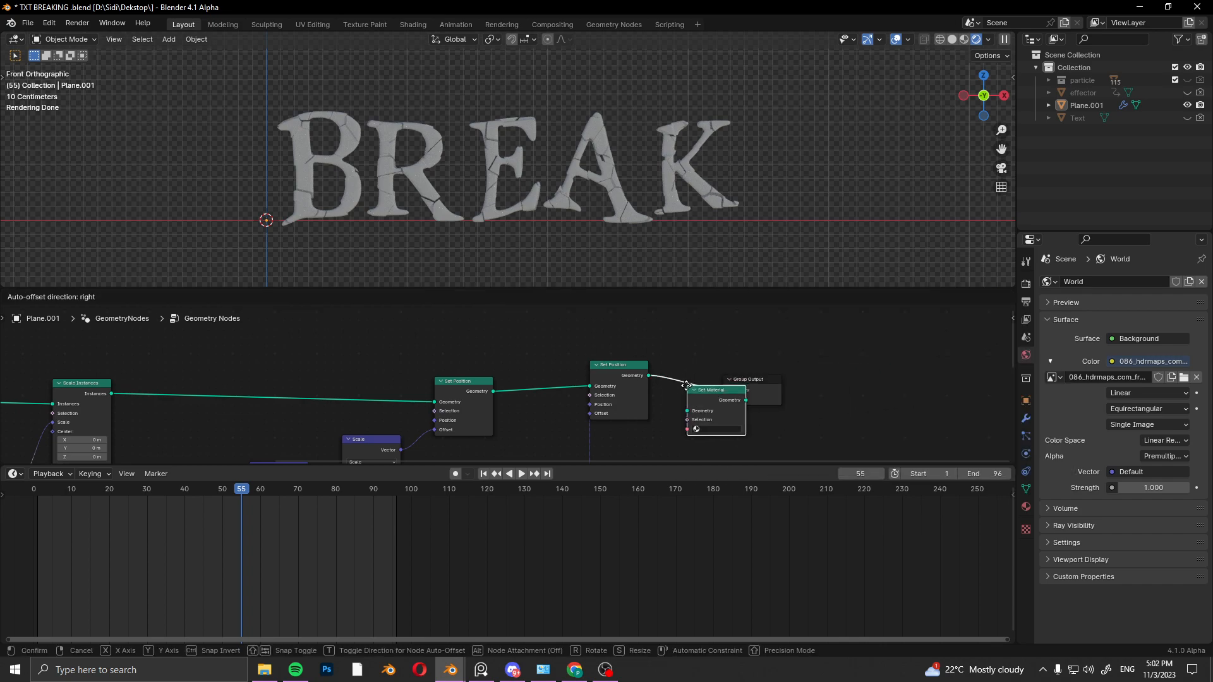
{"action": "left_click", "coordinate": [733, 406]}
{"action": "left_click", "coordinate": [714, 414]}
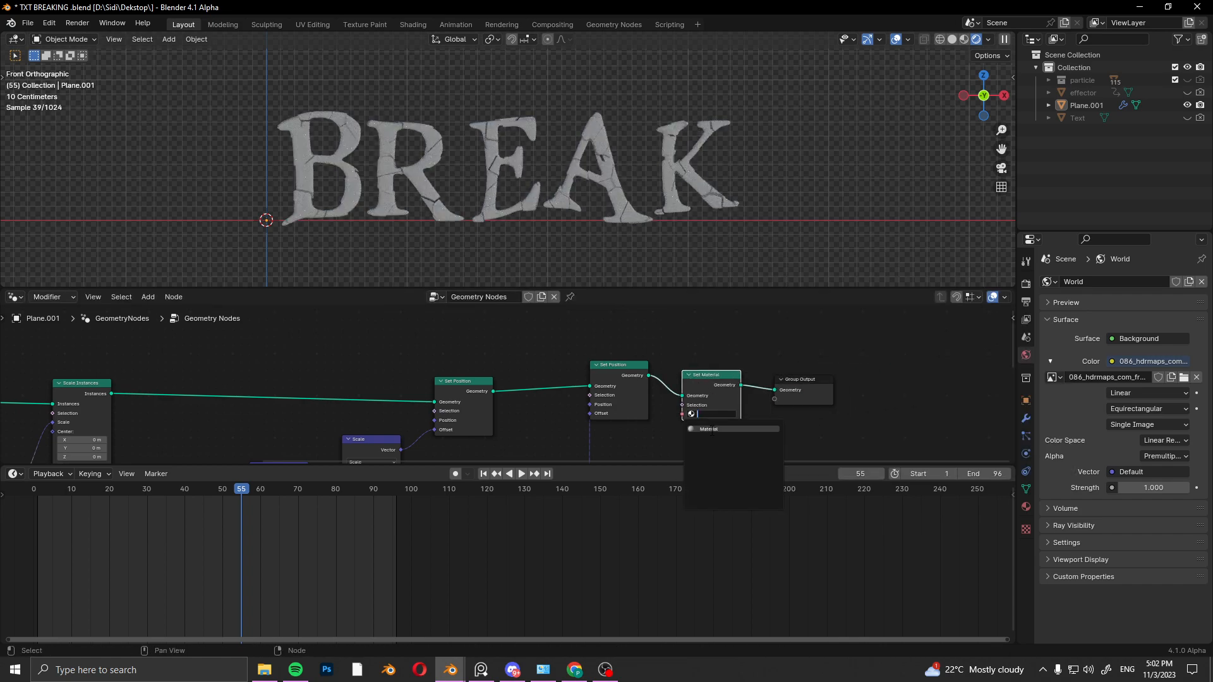
{"action": "left_click", "coordinate": [710, 430]}
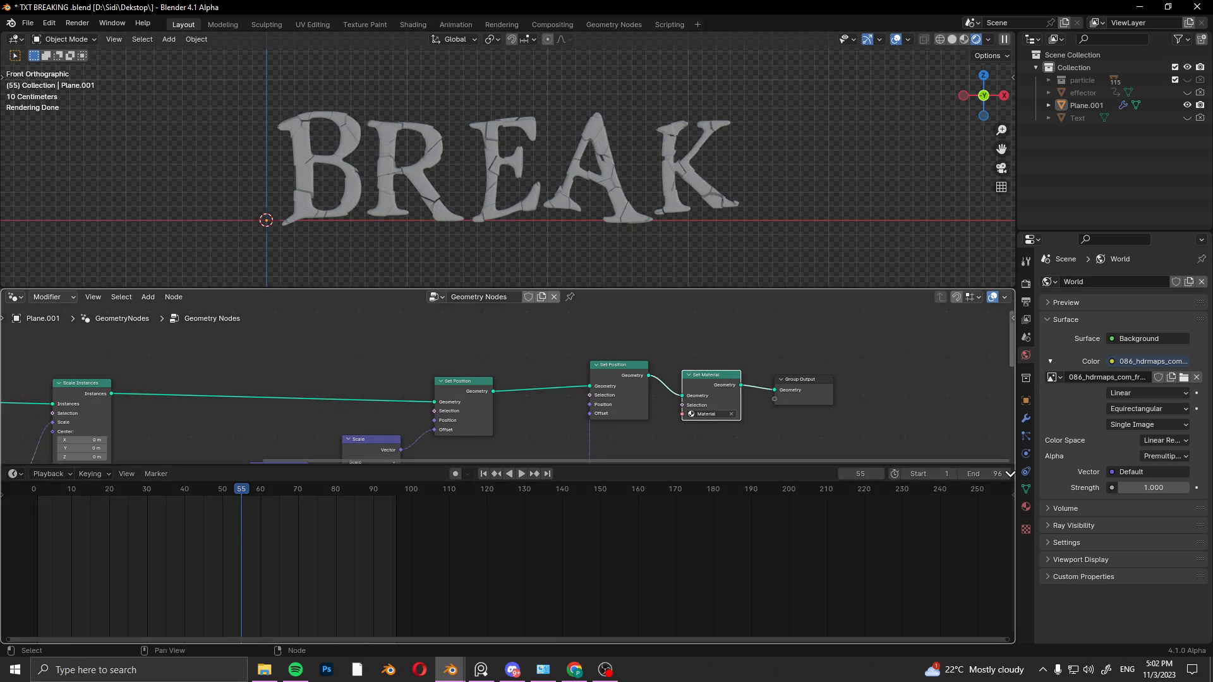
- Enlarge the node editor over the timeline, switch it to the Shader Editor and assign the existing Material to the text plane
{"action": "left_click_drag", "start_coordinate": [1010, 474], "coordinate": [1009, 482]}
{"action": "left_click", "coordinate": [15, 297]}
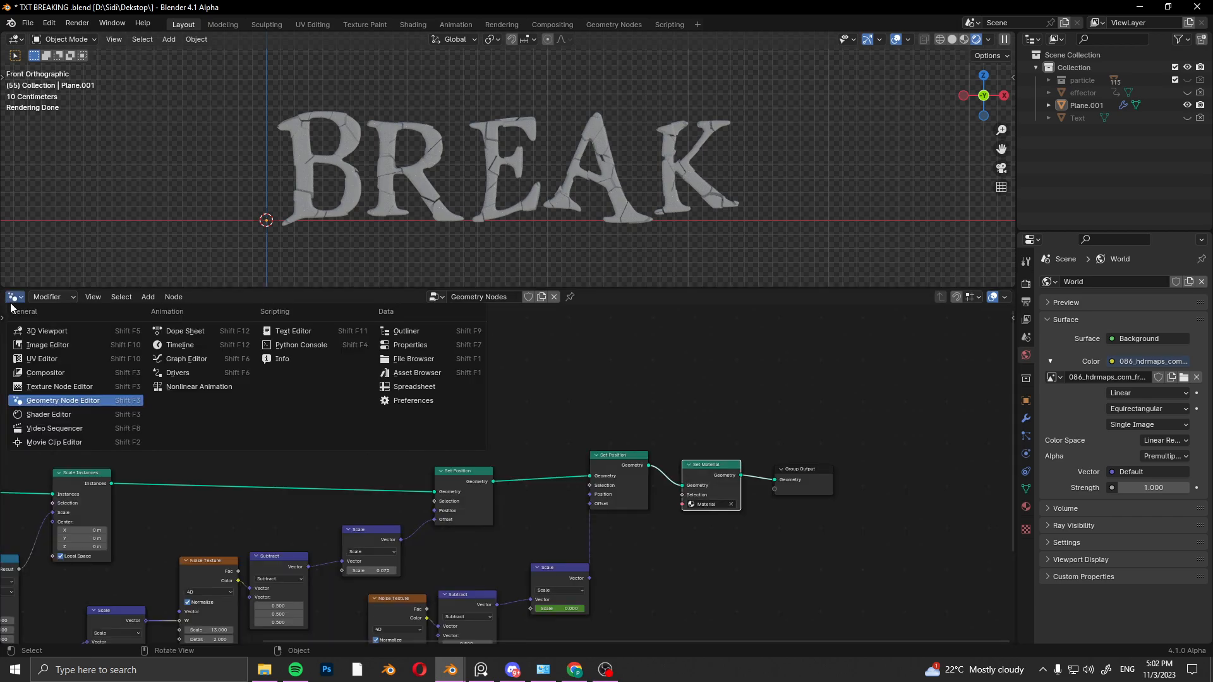
{"action": "left_click", "coordinate": [86, 414]}
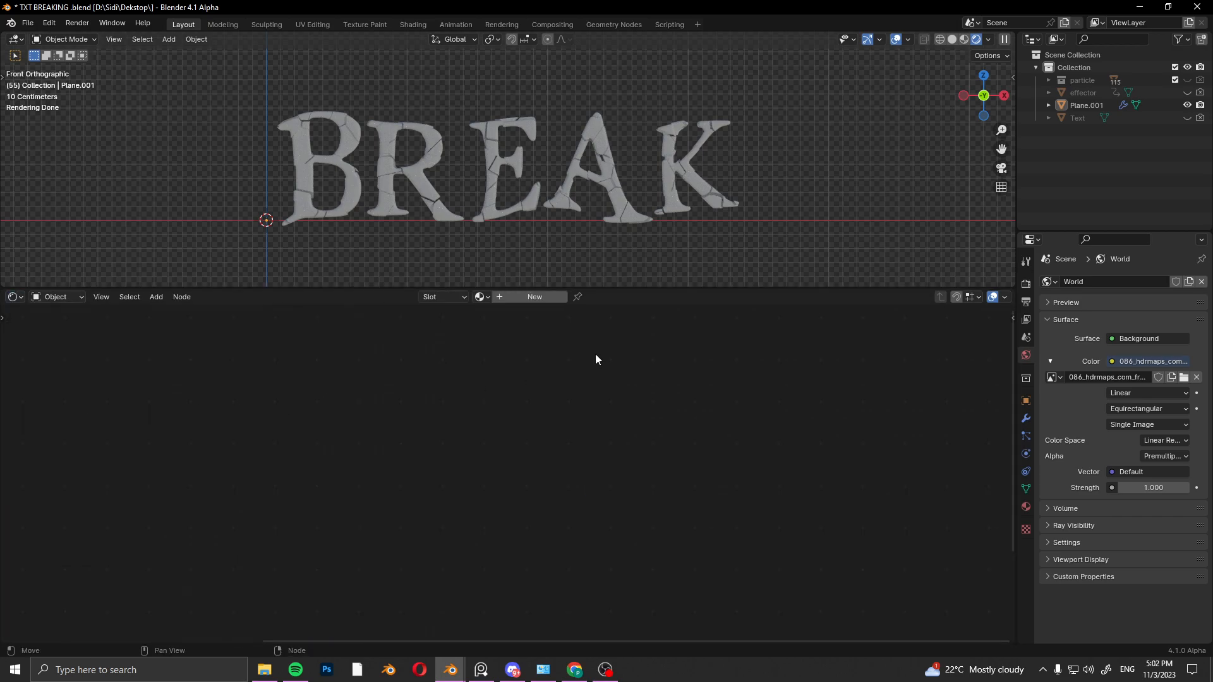
{"action": "left_click", "coordinate": [531, 297]}
{"action": "left_click", "coordinate": [461, 297]}
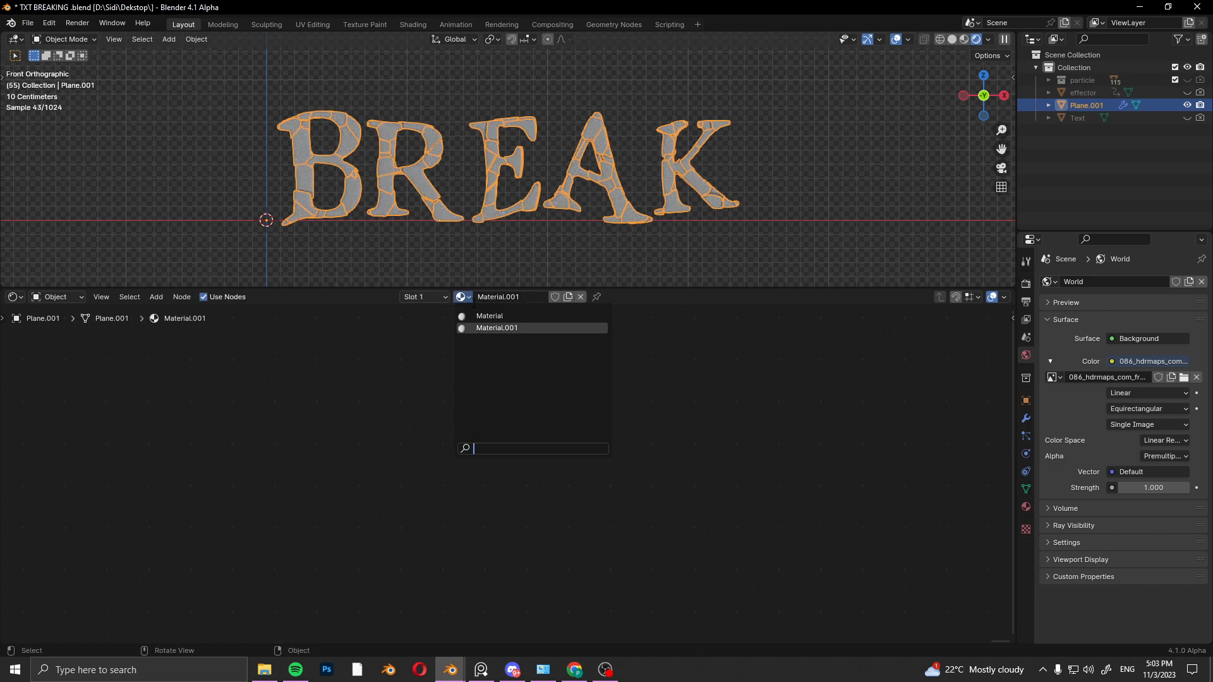
{"action": "left_click", "coordinate": [507, 315]}
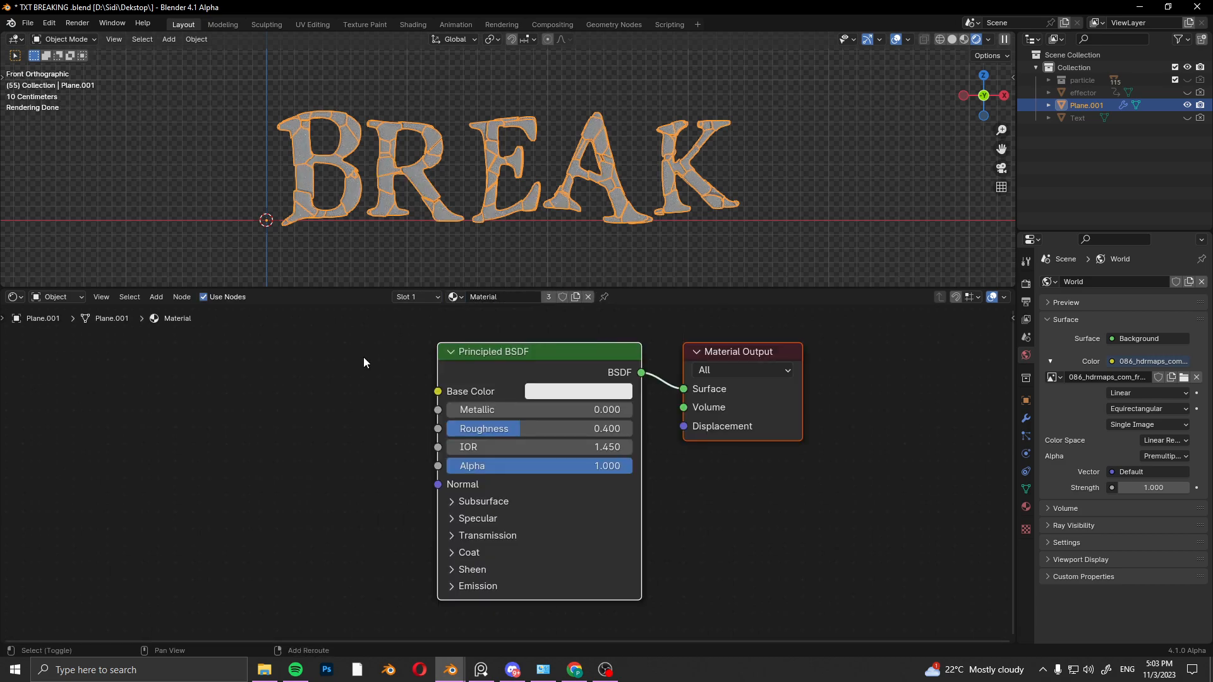
- Add a Musgrave Texture node beside the Principled BSDF and set its Scale to 1.2
{"action": "key", "text": "shift+a"}
{"action": "type", "text": "m"}
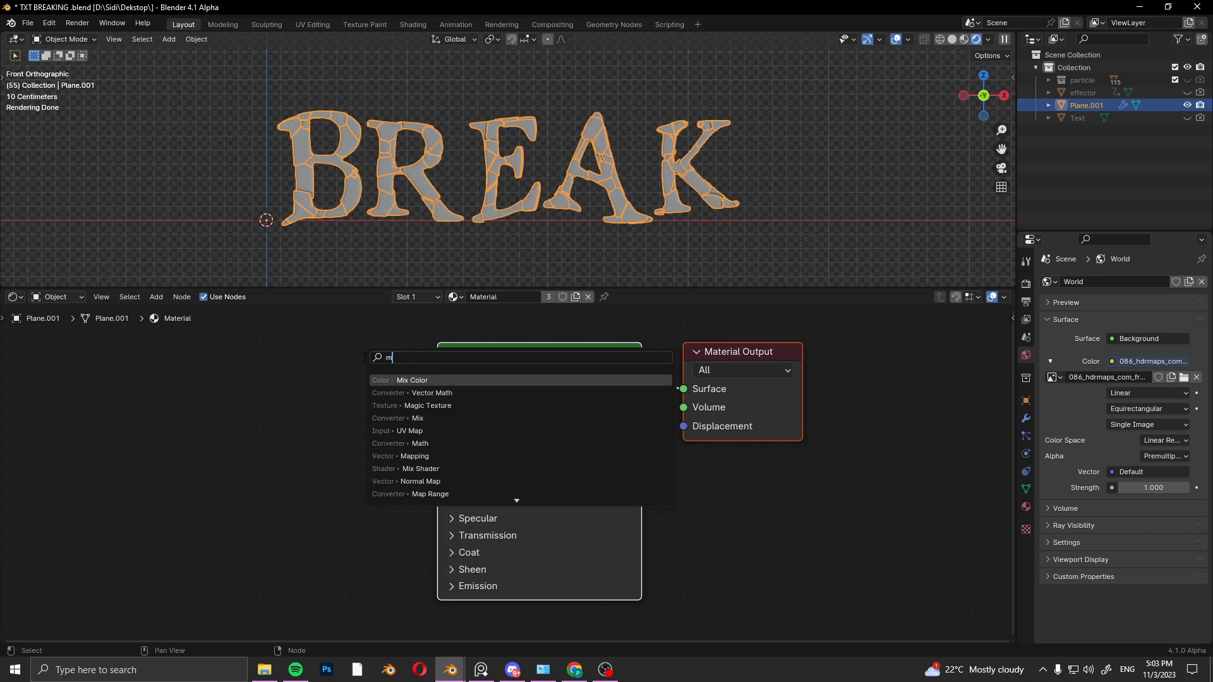
{"action": "type", "text": "us"}
{"action": "key", "text": "Return"}
{"action": "left_click", "coordinate": [244, 453]}
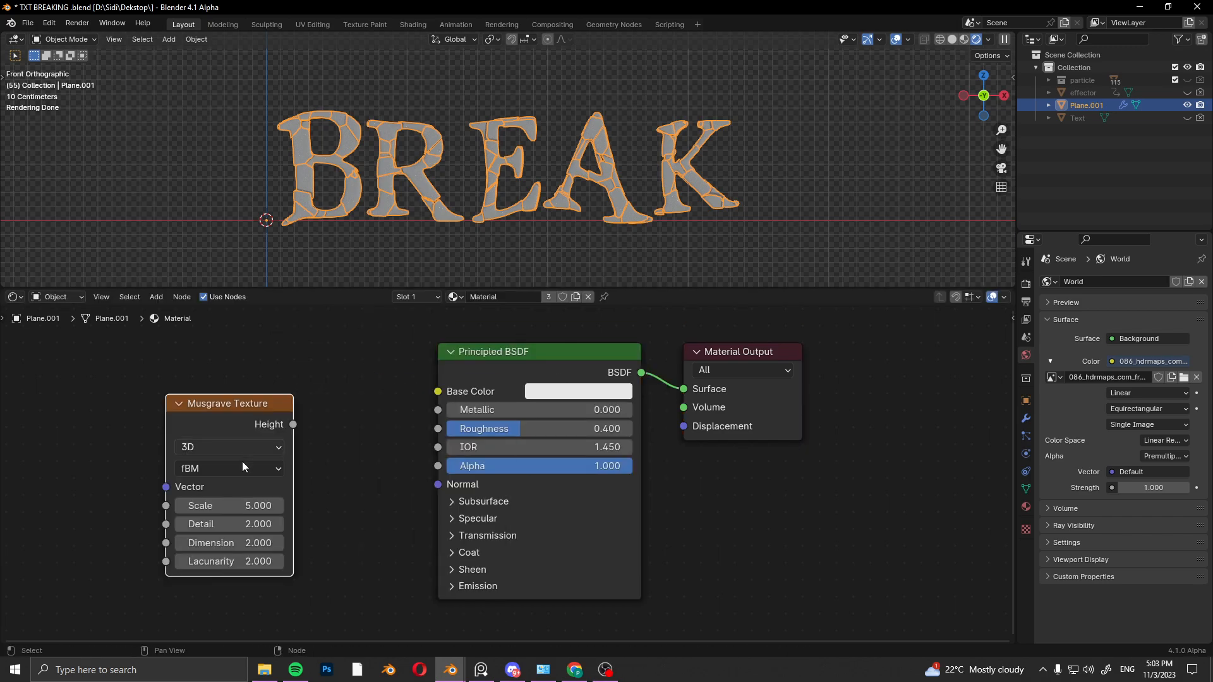
{"action": "left_click", "coordinate": [245, 505]}
{"action": "type", "text": "1.2"}
{"action": "key", "text": "Return"}
- Feed the Musgrave Height through a vector Scale node set to 0.3 into the Principled BSDF's Roughness
{"action": "left_click_drag", "start_coordinate": [285, 430], "coordinate": [309, 435]}
{"action": "type", "text": "sca"}
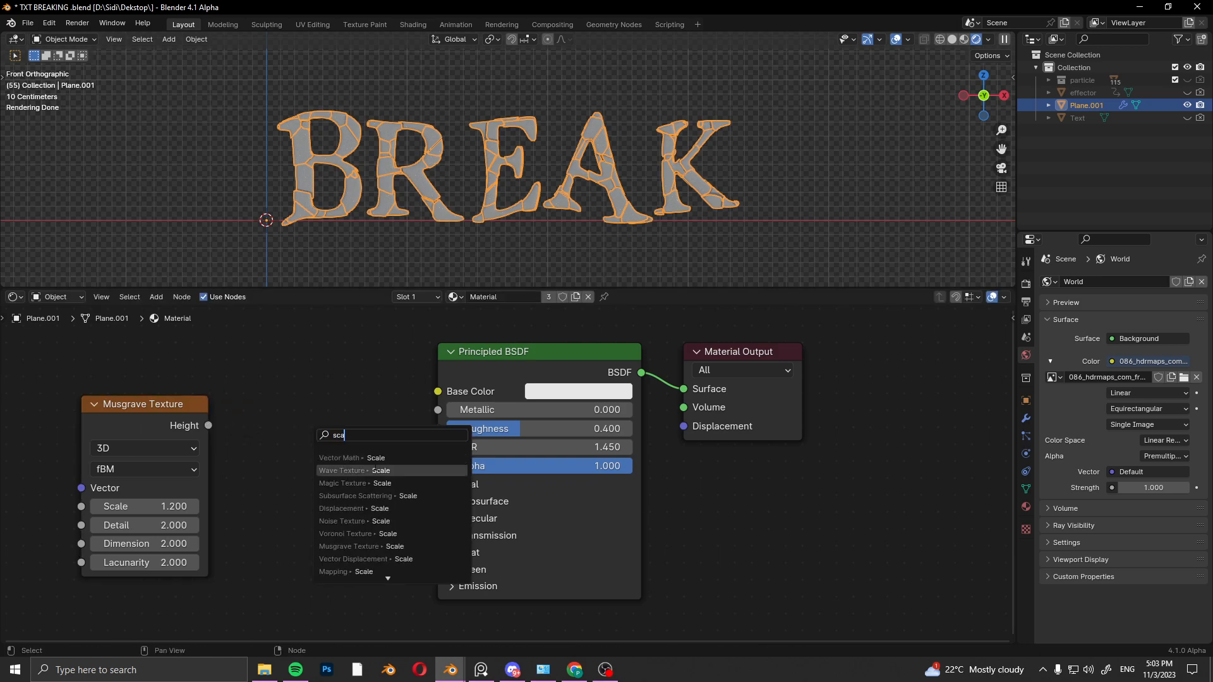
{"action": "key", "text": "Return"}
{"action": "left_click", "coordinate": [301, 457]}
{"action": "left_click", "coordinate": [284, 503]}
{"action": "type", "text": "."}
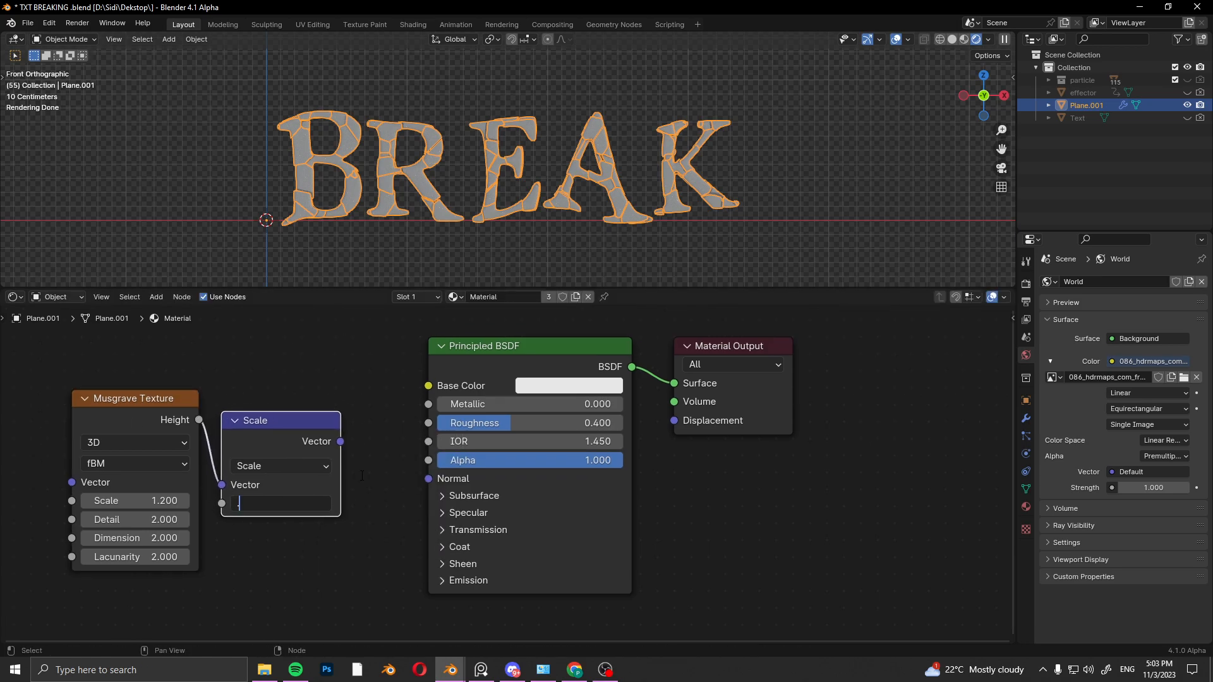
{"action": "type", "text": "3"}
{"action": "key", "text": "Return"}
{"action": "left_click_drag", "start_coordinate": [340, 441], "coordinate": [424, 427]}
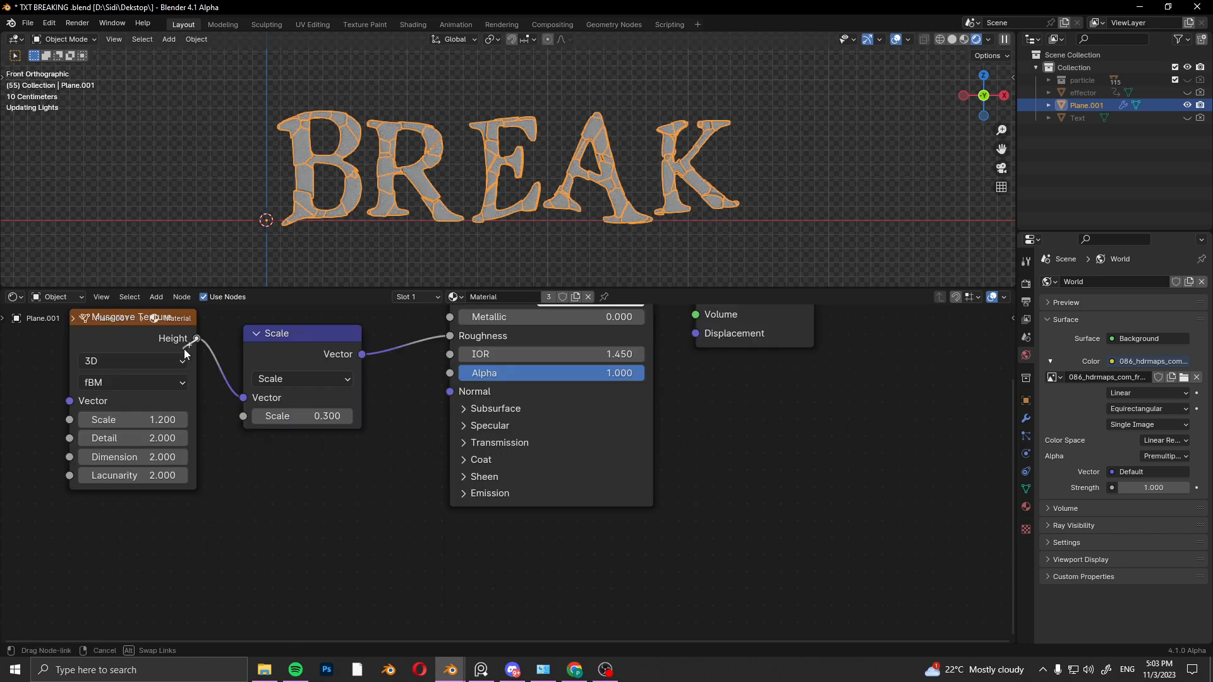
- Add a Bump node driven by the Musgrave Height and connect its output to the Principled BSDF's Normal
{"action": "left_click_drag", "start_coordinate": [194, 341], "coordinate": [274, 485]}
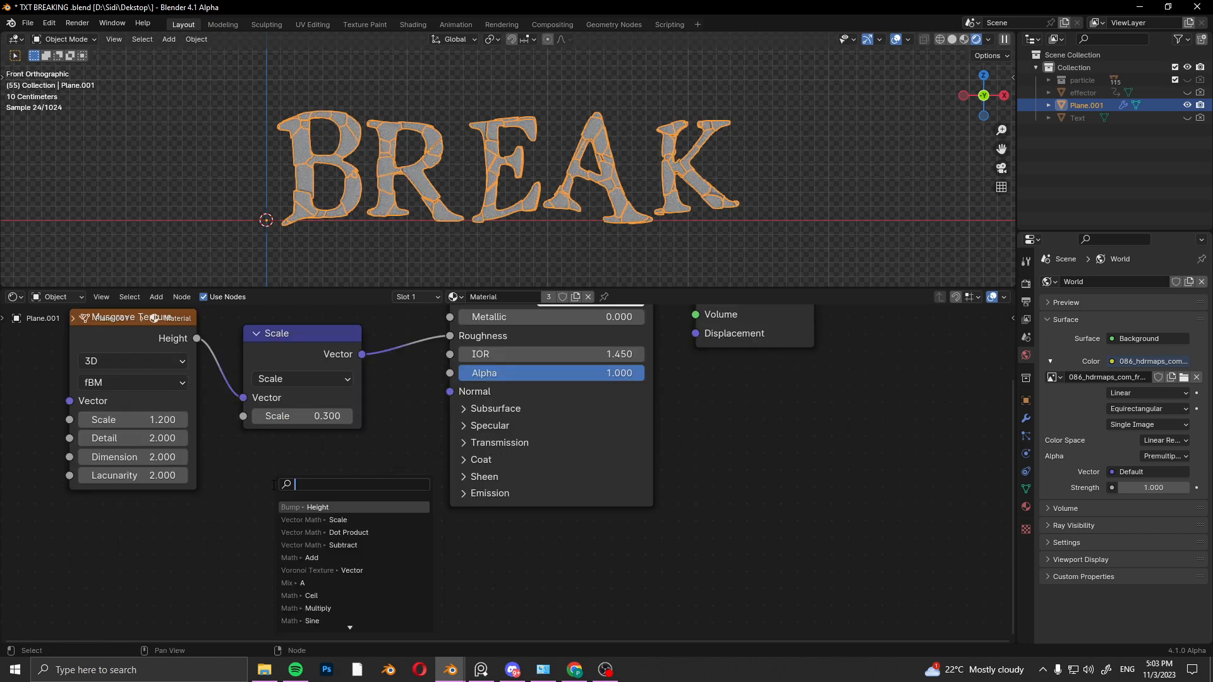
{"action": "type", "text": "bump"}
{"action": "key", "text": "Return"}
{"action": "left_click", "coordinate": [300, 480]}
{"action": "left_click_drag", "start_coordinate": [359, 463], "coordinate": [457, 392]}
- Expand the Principled BSDF's Subsurface settings and connect the Scale node's output to the subsurface Weight
{"action": "middle_click_drag", "start_coordinate": [553, 438], "coordinate": [548, 477]}
{"action": "left_click", "coordinate": [499, 447]}
{"action": "left_click_drag", "start_coordinate": [357, 393], "coordinate": [400, 354]}
{"action": "left_click_drag", "start_coordinate": [470, 432], "coordinate": [446, 486]}
- Hide the viewport overlays and set the Principled BSDF's Base Color to hex 9563EB
{"action": "left_click", "coordinate": [897, 38]}
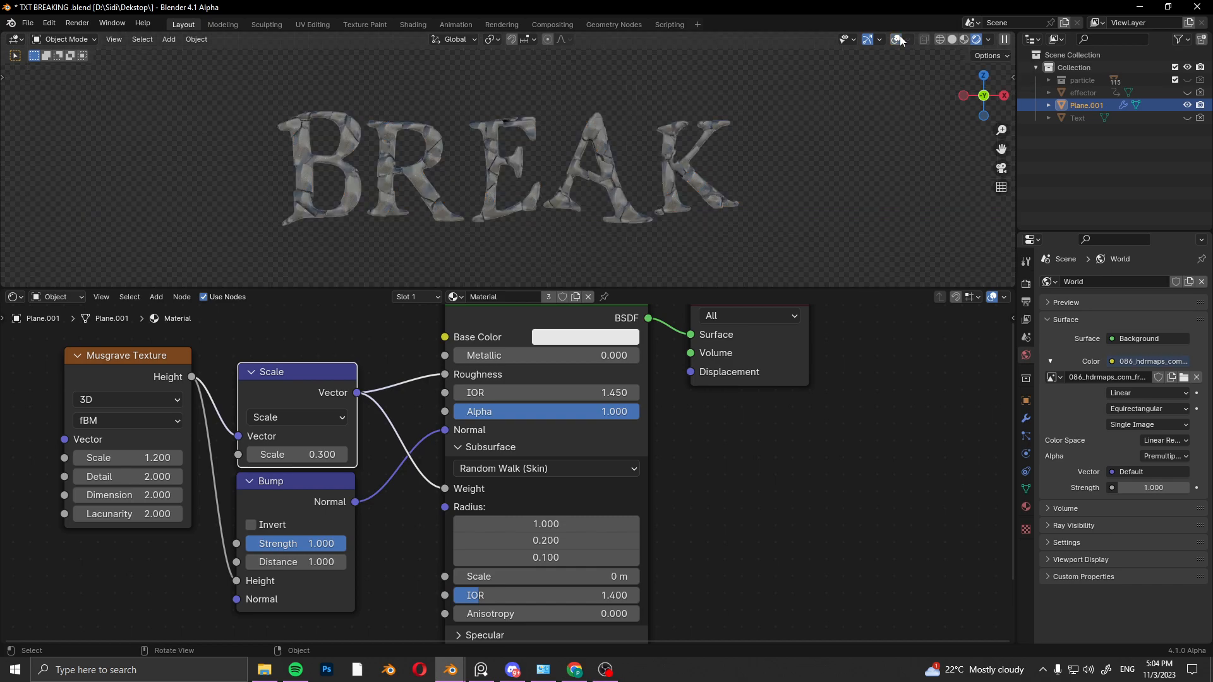
{"action": "scroll", "coordinate": [632, 157], "scroll_direction": "up", "scroll_amount": 2}
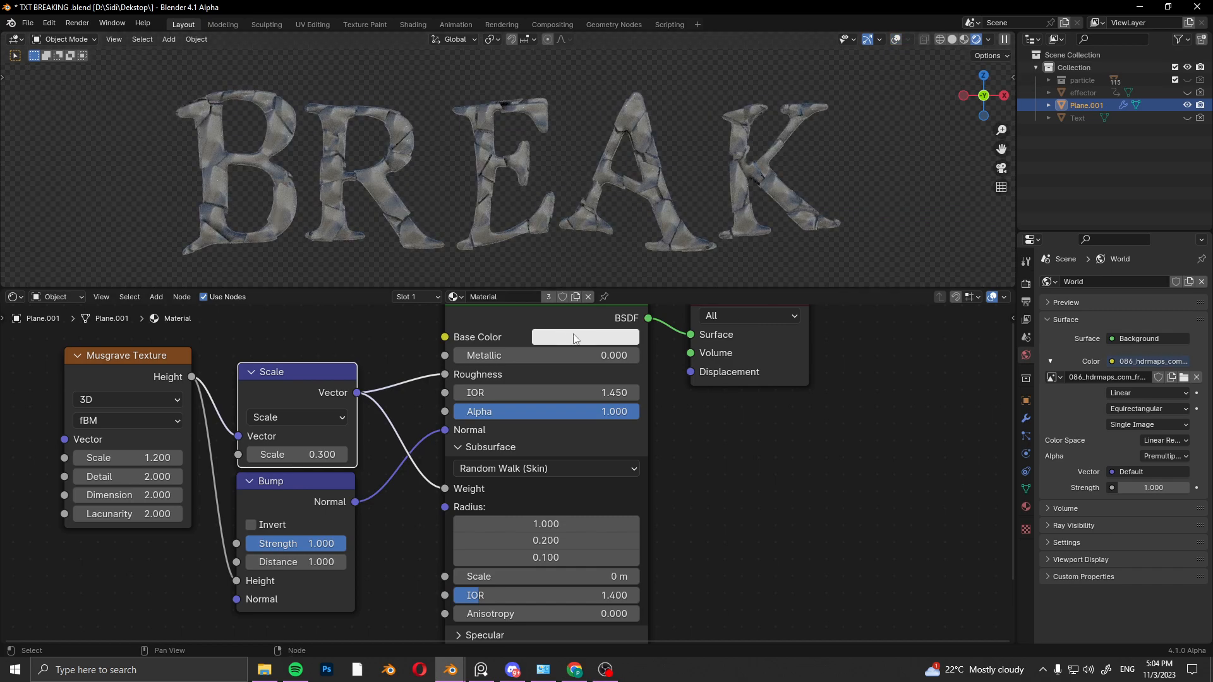
{"action": "left_click", "coordinate": [607, 341]}
{"action": "left_click", "coordinate": [593, 261]}
{"action": "type", "text": "9563EB"}
{"action": "left_click", "coordinate": [858, 245]}
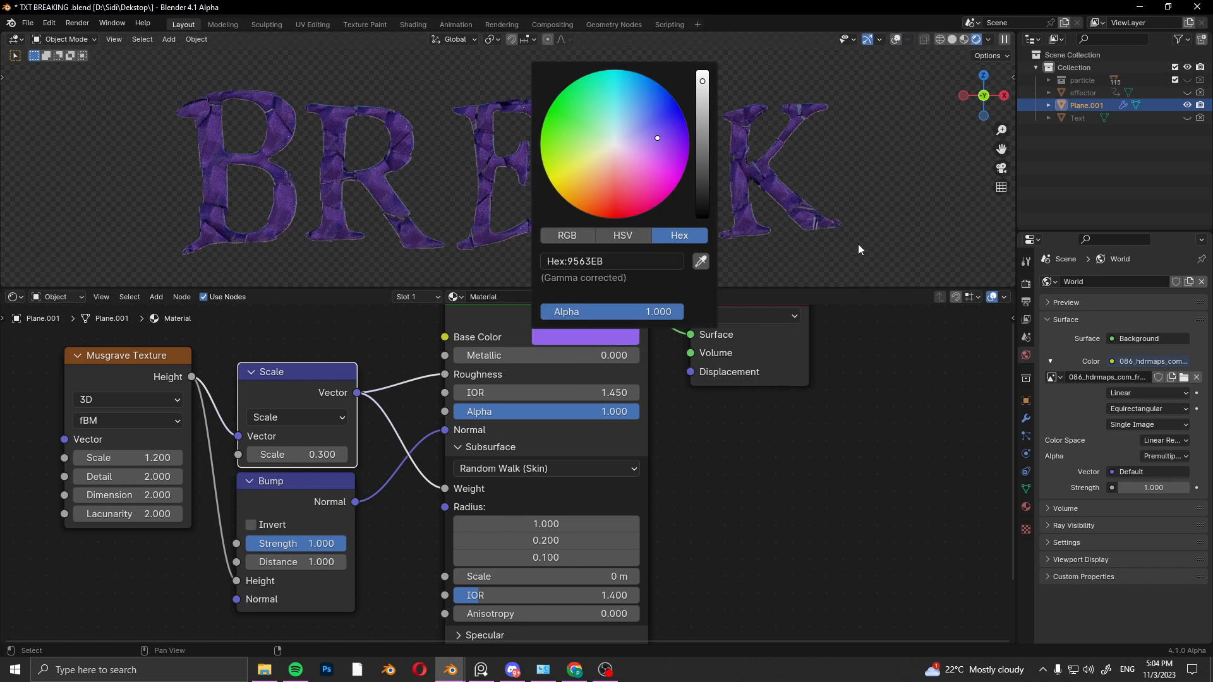
- Add a second vector Scale node set to 0.3, fed by the first Scale node's Vector output
{"action": "middle_click_drag", "start_coordinate": [349, 398], "coordinate": [355, 354]}
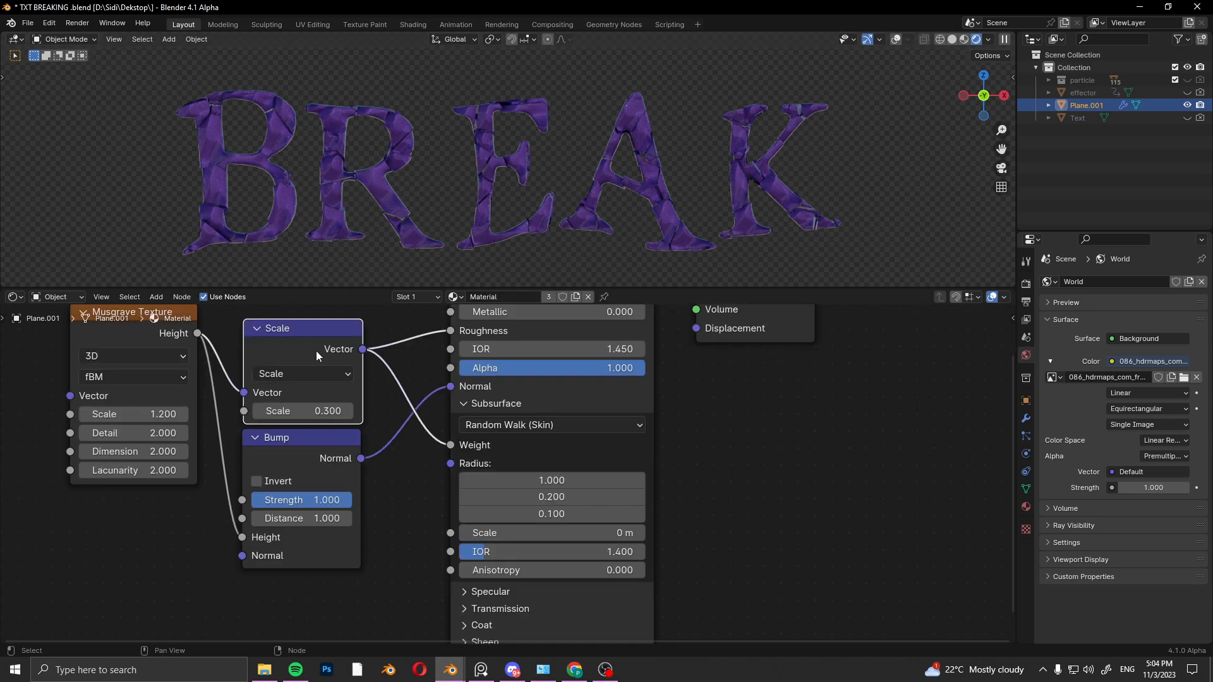
{"action": "left_click_drag", "start_coordinate": [362, 349], "coordinate": [363, 505]}
{"action": "type", "text": "sca"}
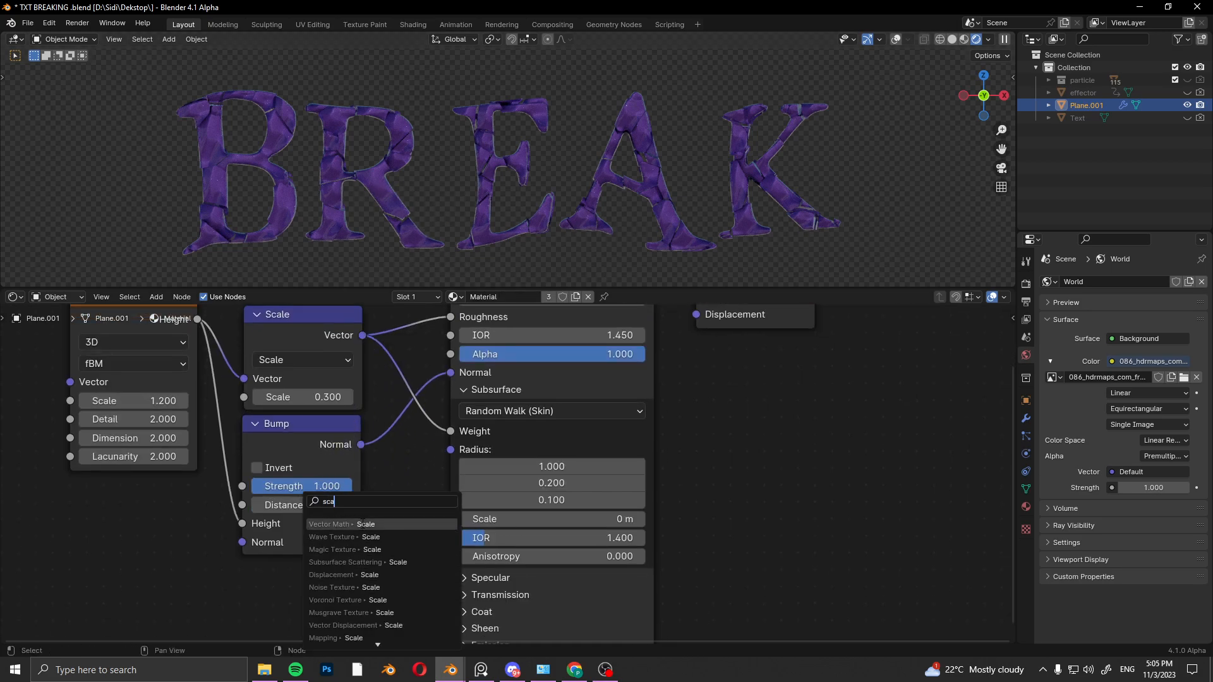
{"action": "key", "text": "Return"}
{"action": "type", "text": ".3"}
{"action": "key", "text": "Return"}
- Expand the Principled BSDF's Sheen settings, connect the new Scale node to the sheen Weight and set the sheen Roughness to 0.2
{"action": "middle_click_drag", "start_coordinate": [508, 458], "coordinate": [506, 483]}
{"action": "left_click", "coordinate": [505, 482]}
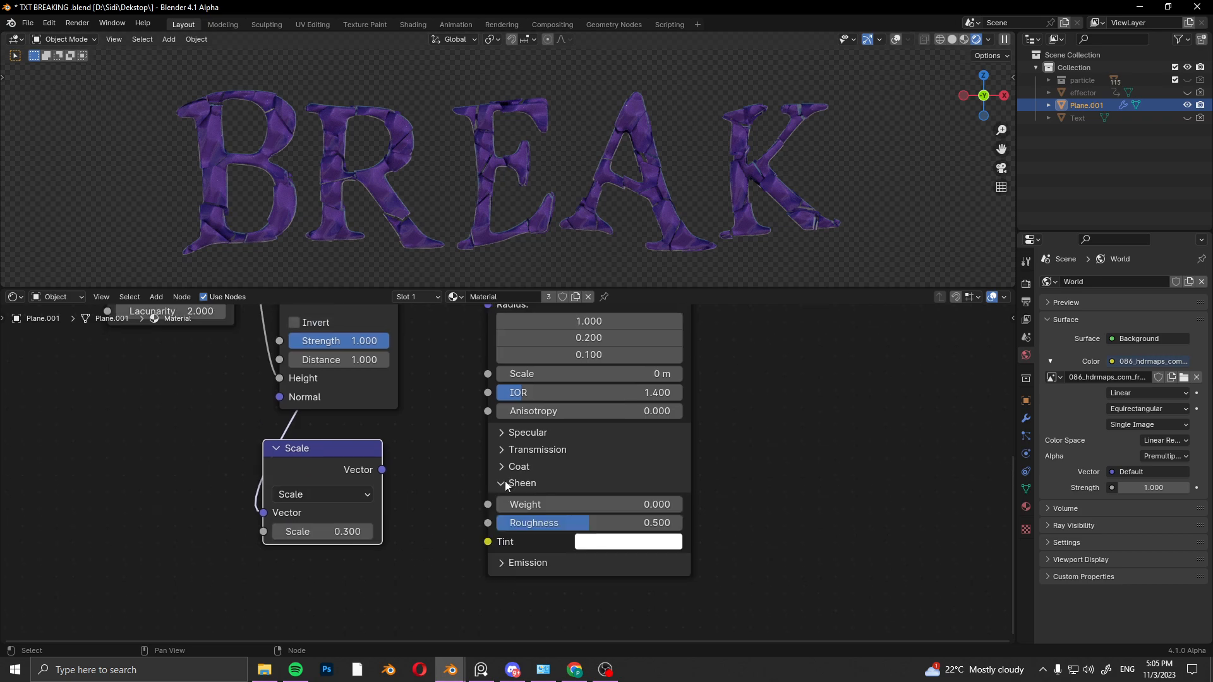
{"action": "mouse_move", "coordinate": [382, 469]}
{"action": "left_mouse_down"}
{"action": "mouse_move", "coordinate": [522, 441]}
{"action": "mouse_move", "coordinate": [499, 505]}
{"action": "left_mouse_up"}
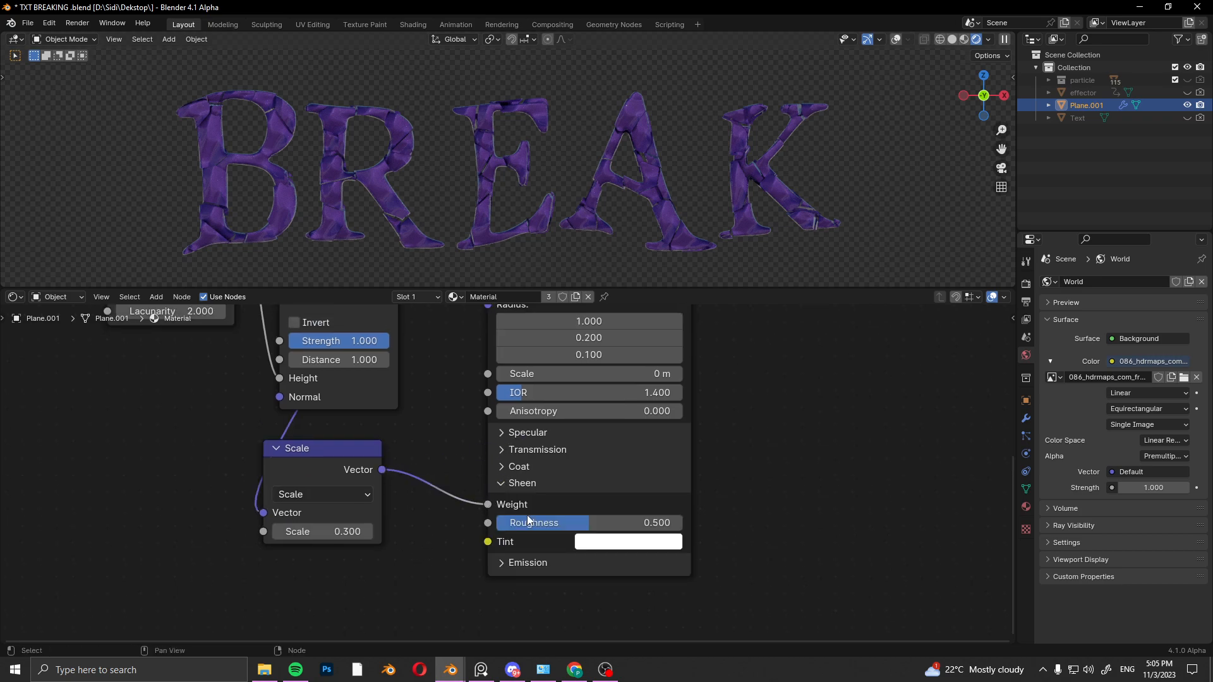
{"action": "left_click", "coordinate": [640, 523]}
{"action": "type", "text": ".2"}
{"action": "key", "text": "Return"}
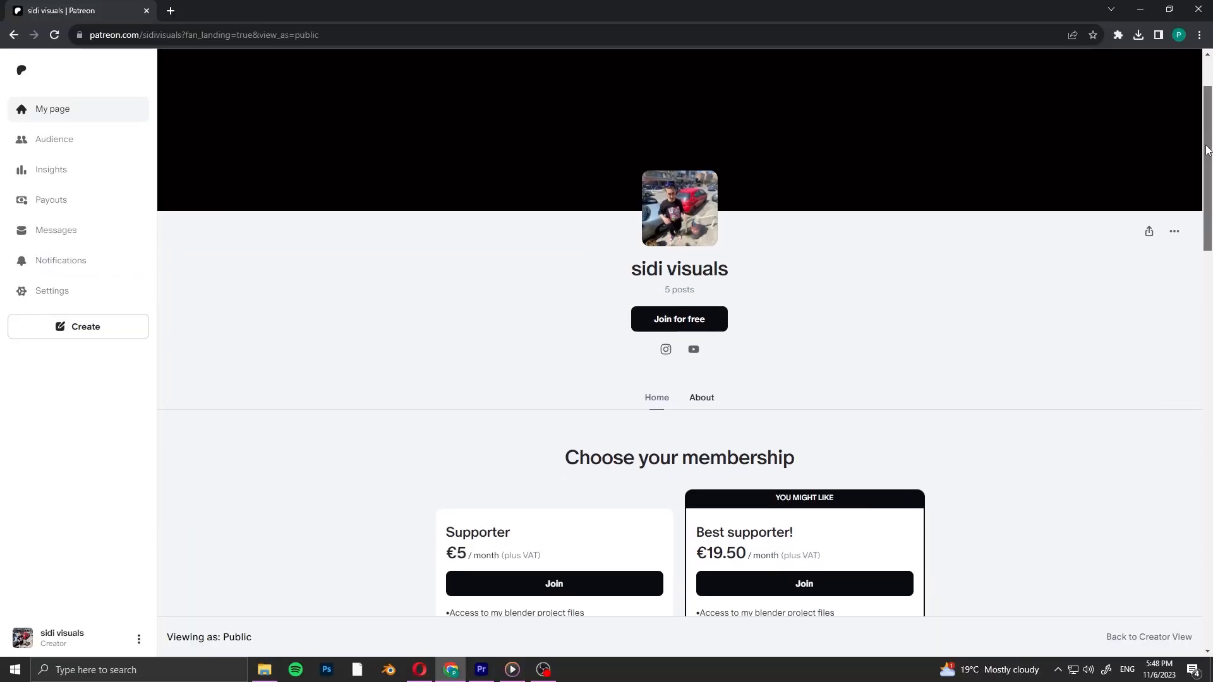
- Browse the membership tiers and Blender project file posts on the creator's Patreon page in the web browser
{"action": "scroll", "coordinate": [1195, 270], "scroll_direction": "down", "scroll_amount": 7}
{"action": "scroll", "coordinate": [1195, 270], "scroll_direction": "down", "scroll_amount": 13}
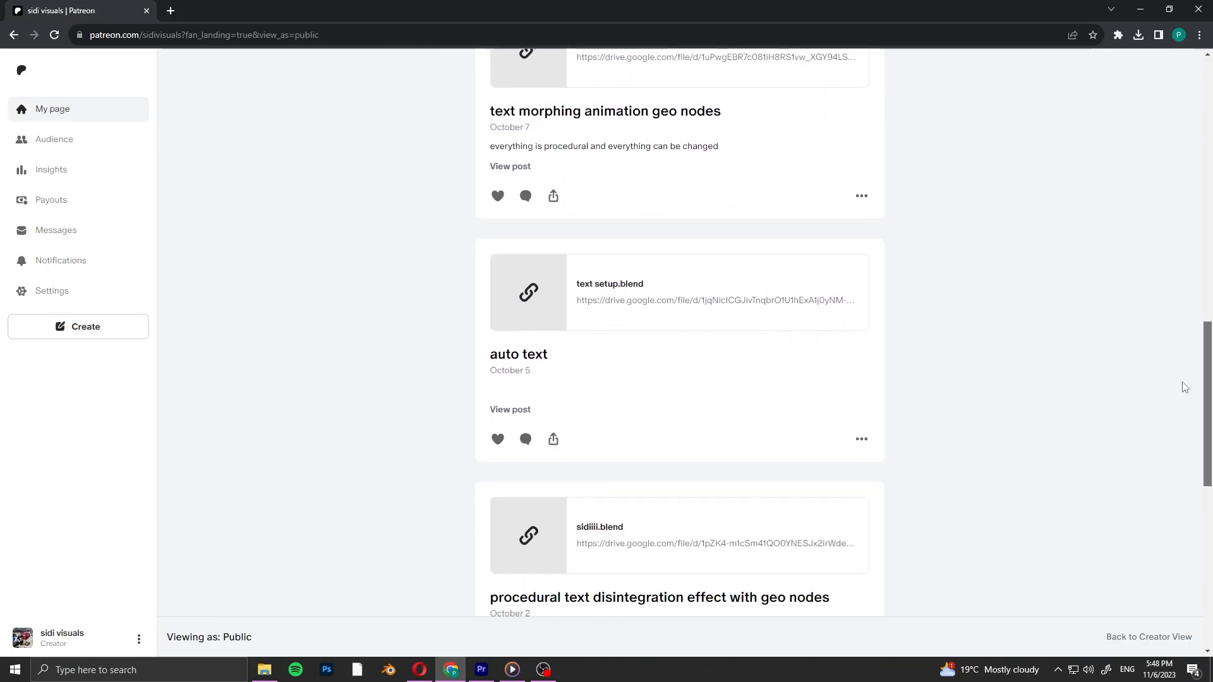